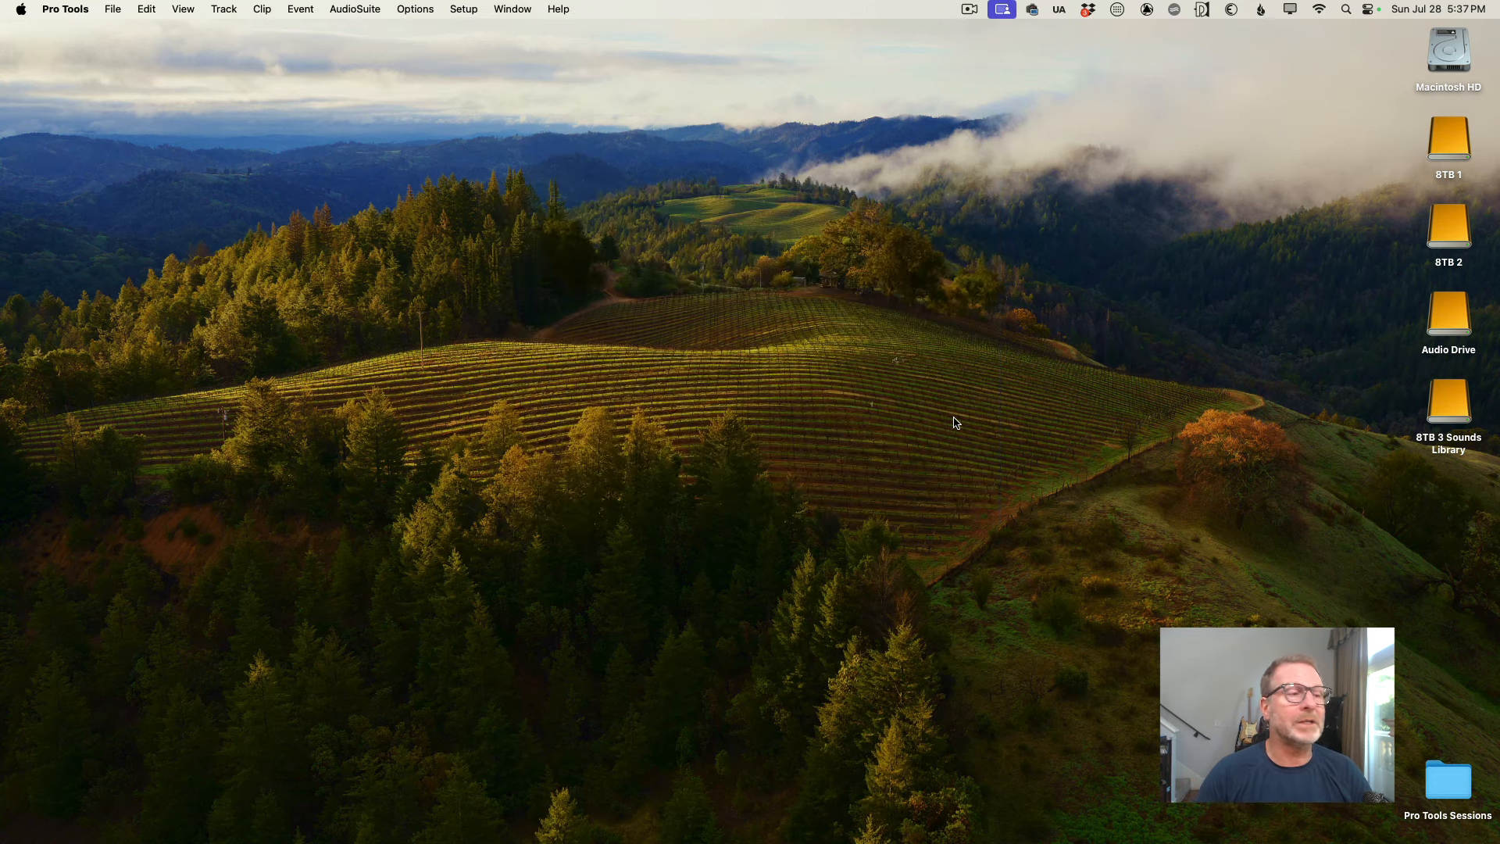
# Open the I/O Setup window and reposition it on the desktop.
pyautogui.click(463, 9)
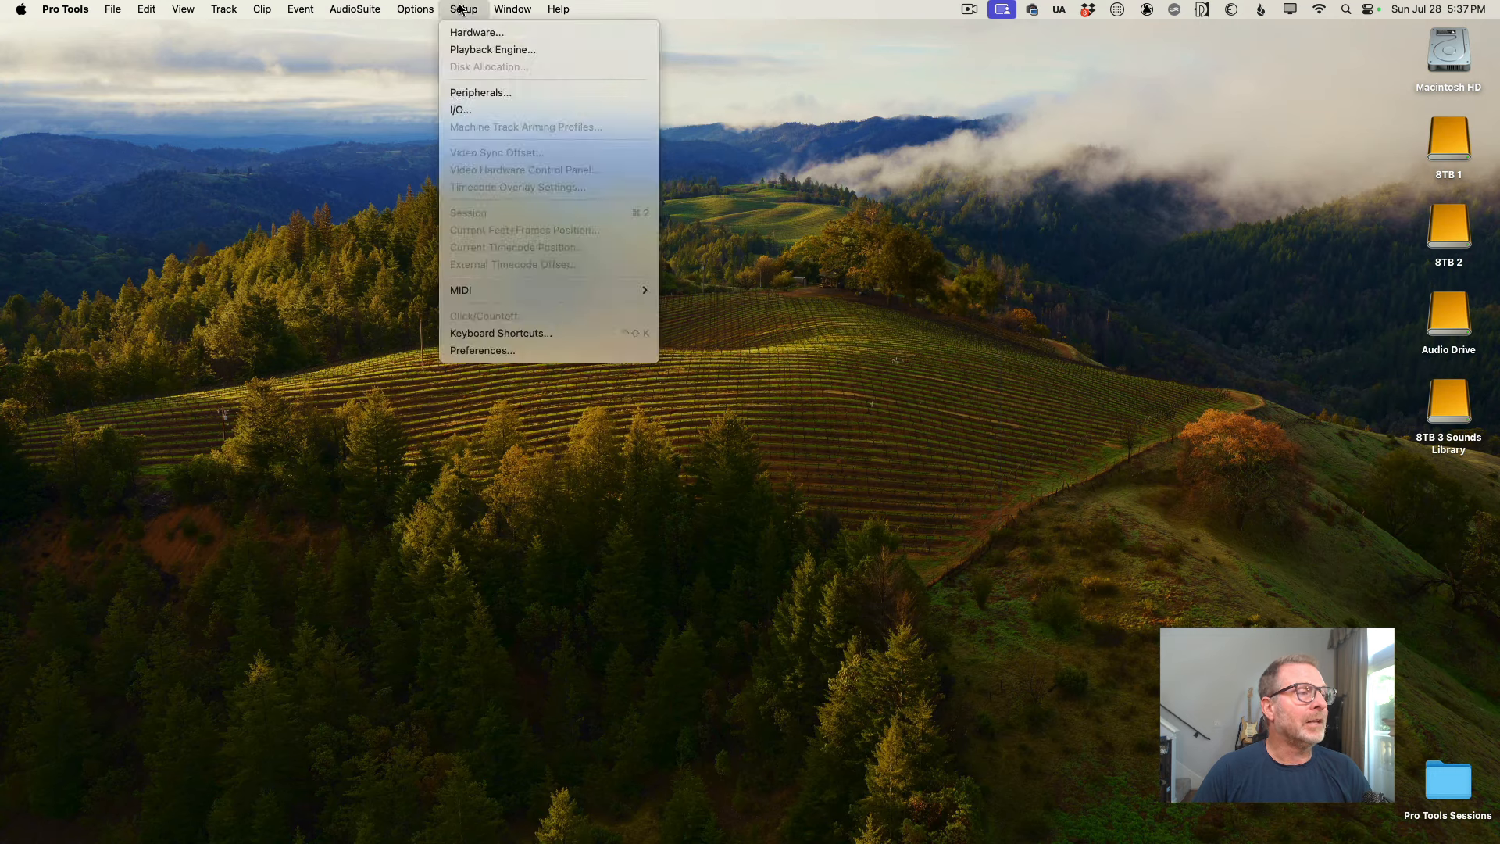
pyautogui.click(492, 109)
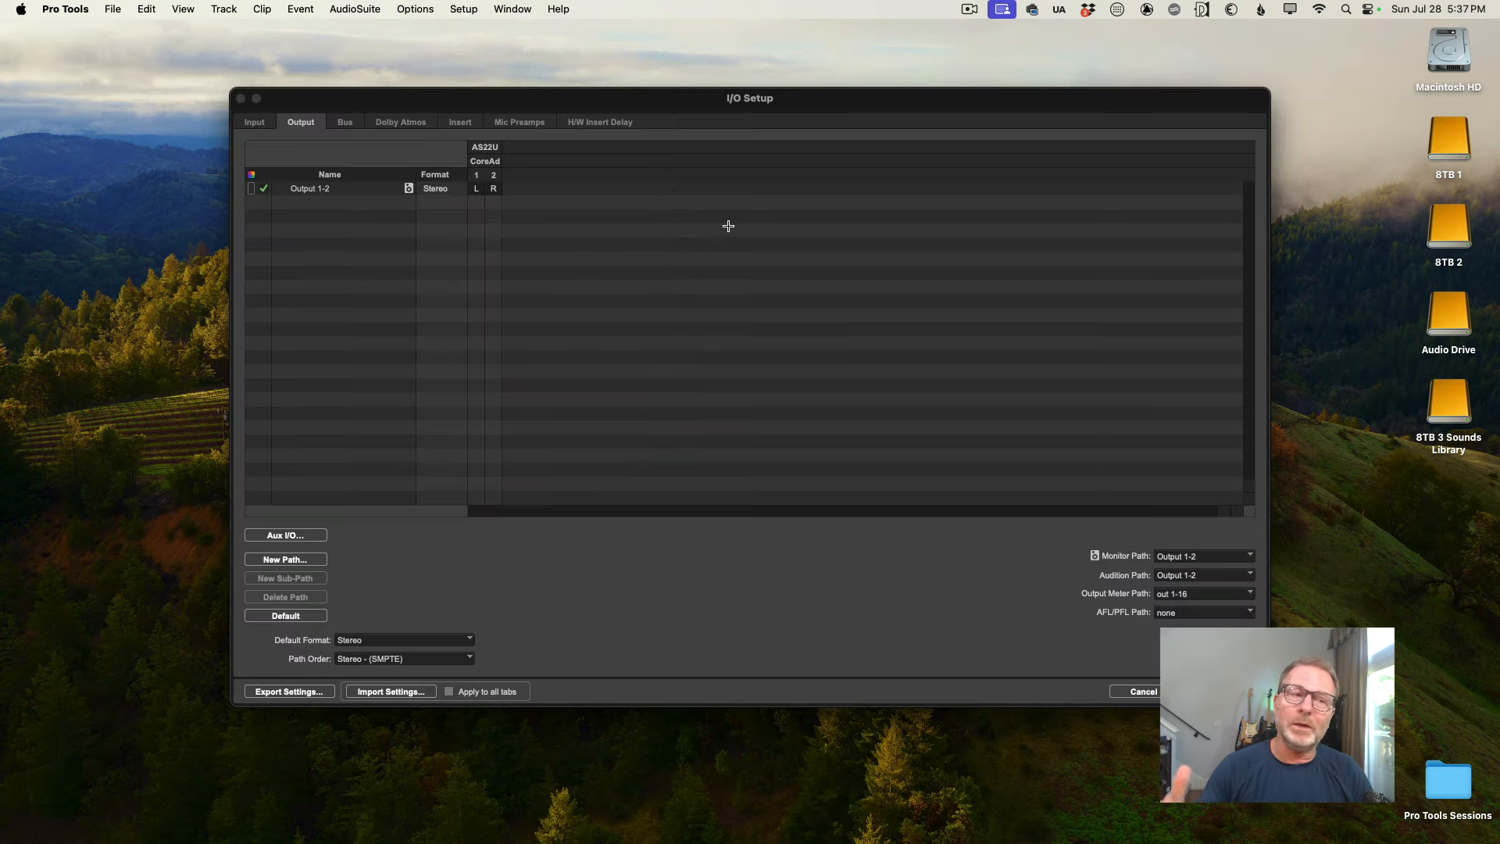
pyautogui.moveTo(795, 107); pyautogui.dragTo(775, 104)
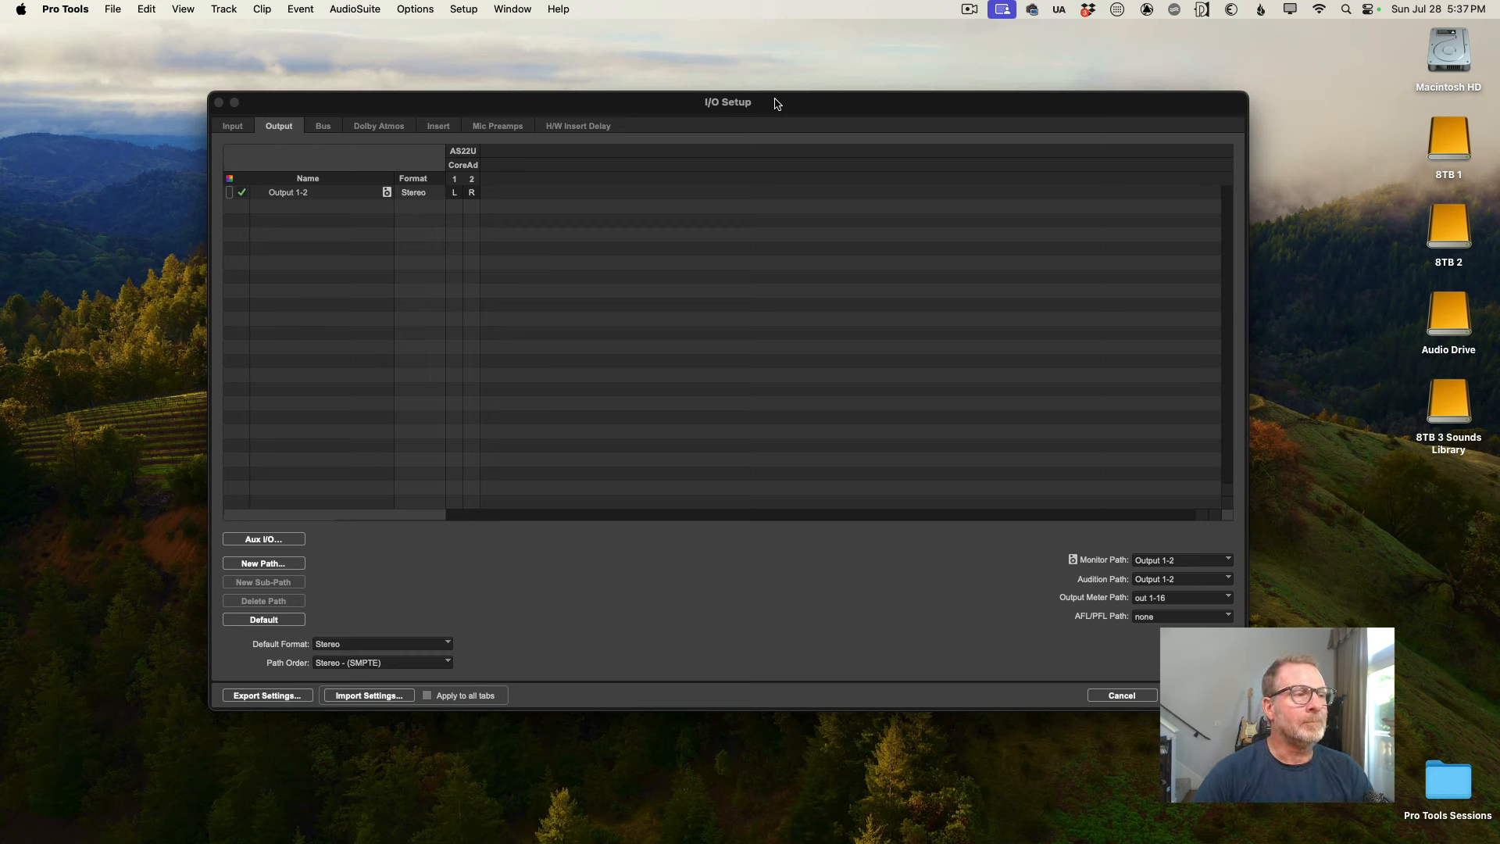
pyautogui.moveTo(778, 104); pyautogui.dragTo(781, 124)
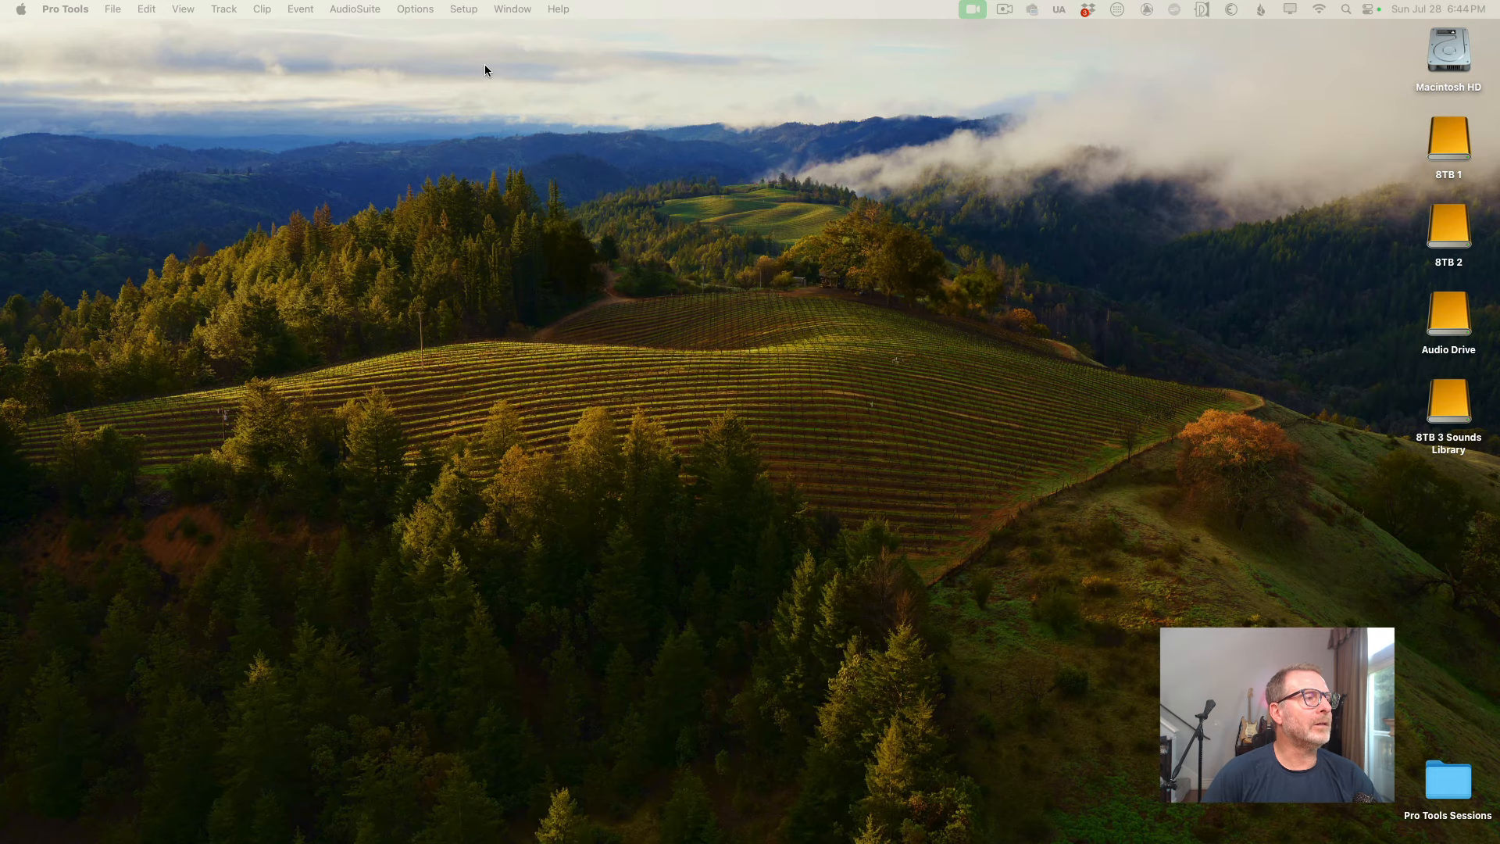
# Check the Playback Engine settings and examine the audio interface's input and output paths in I/O Setup.
pyautogui.click(464, 10)
pyautogui.click(469, 51)
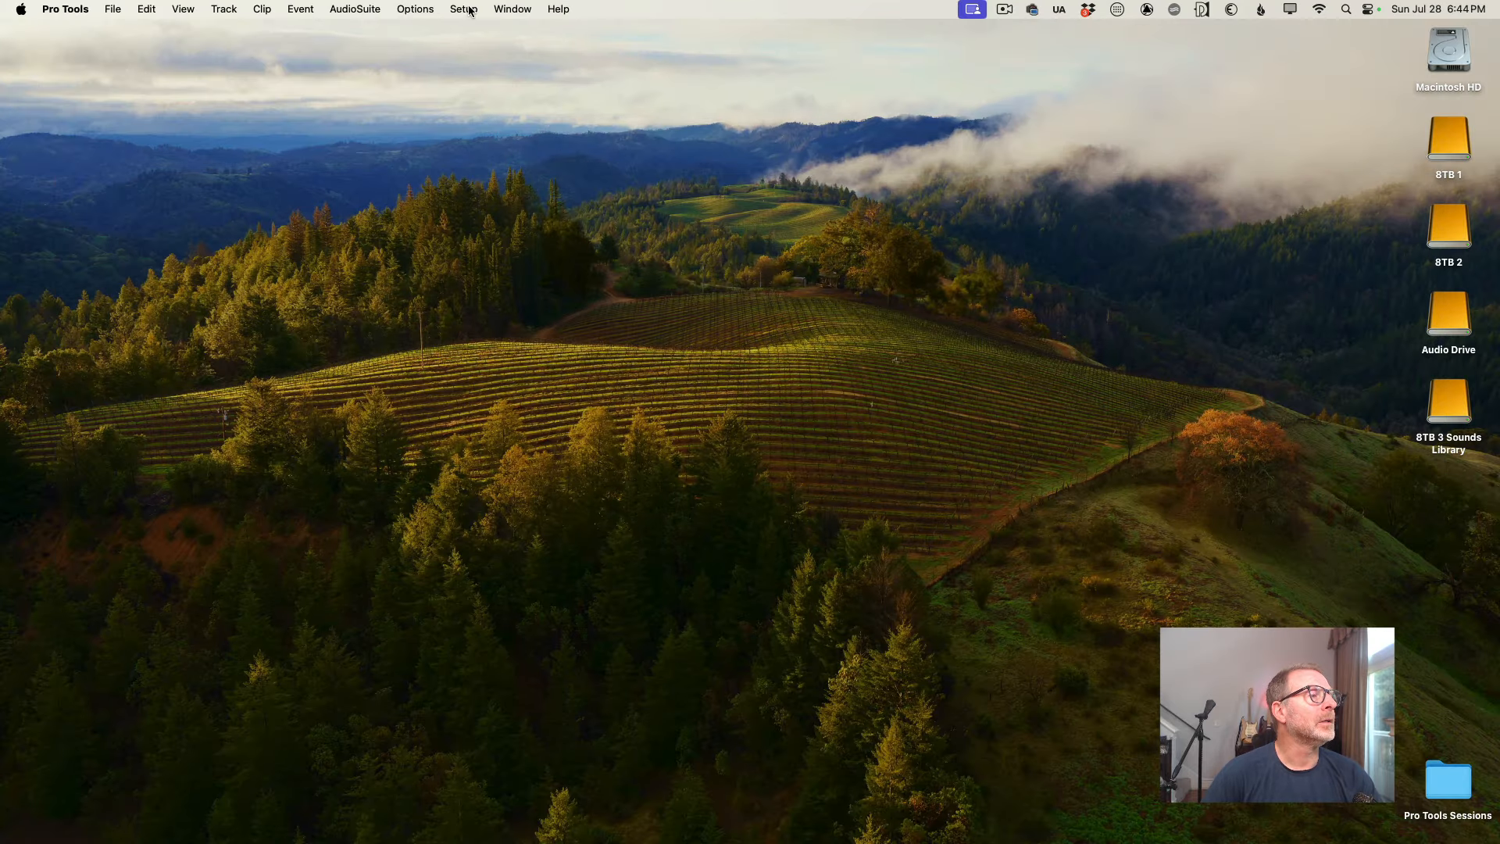
pyautogui.click(465, 9)
pyautogui.click(325, 283)
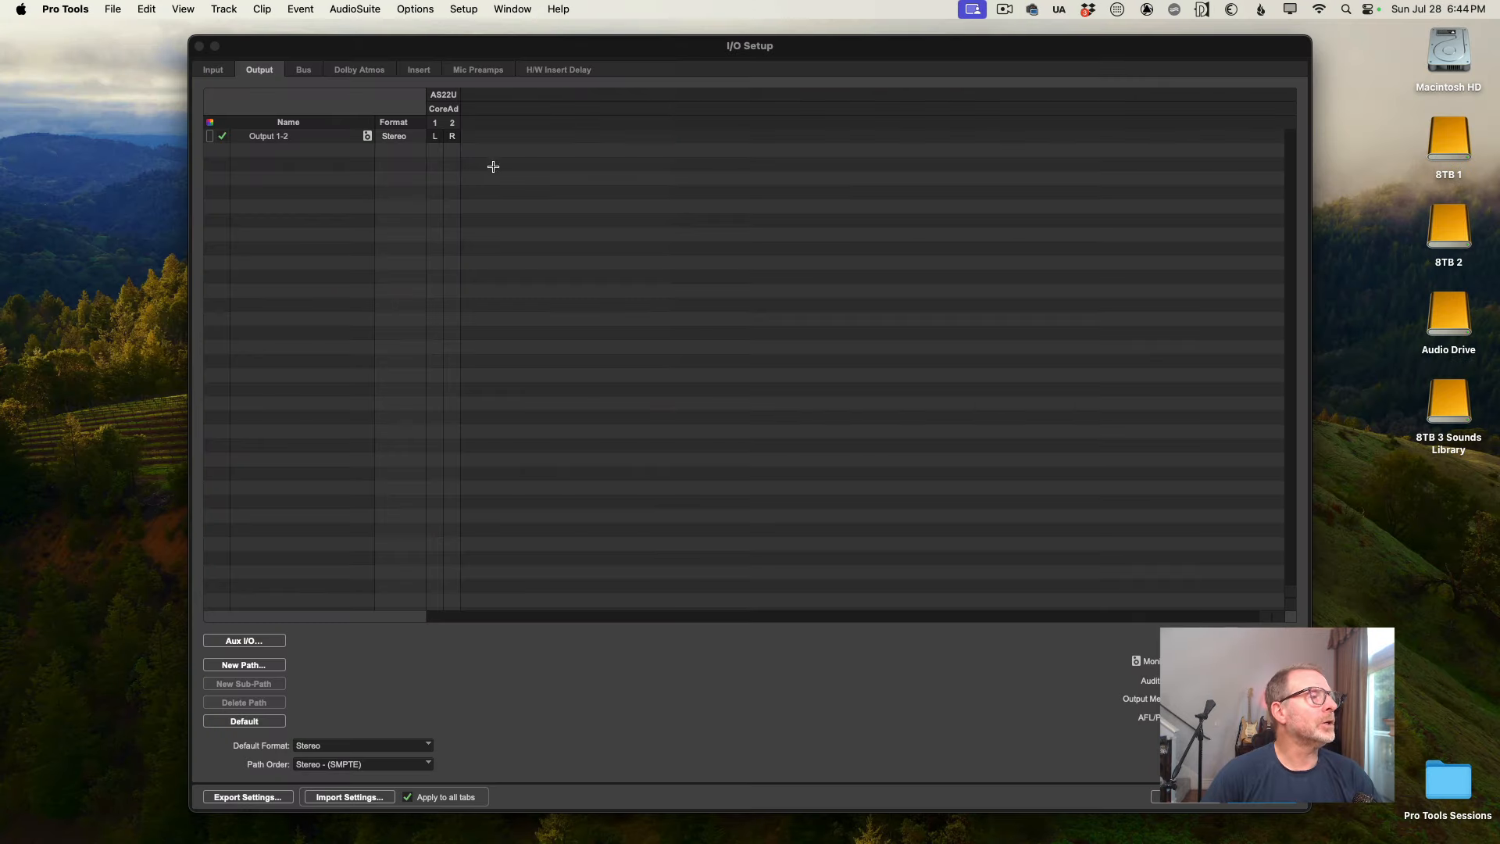
pyautogui.click(208, 70)
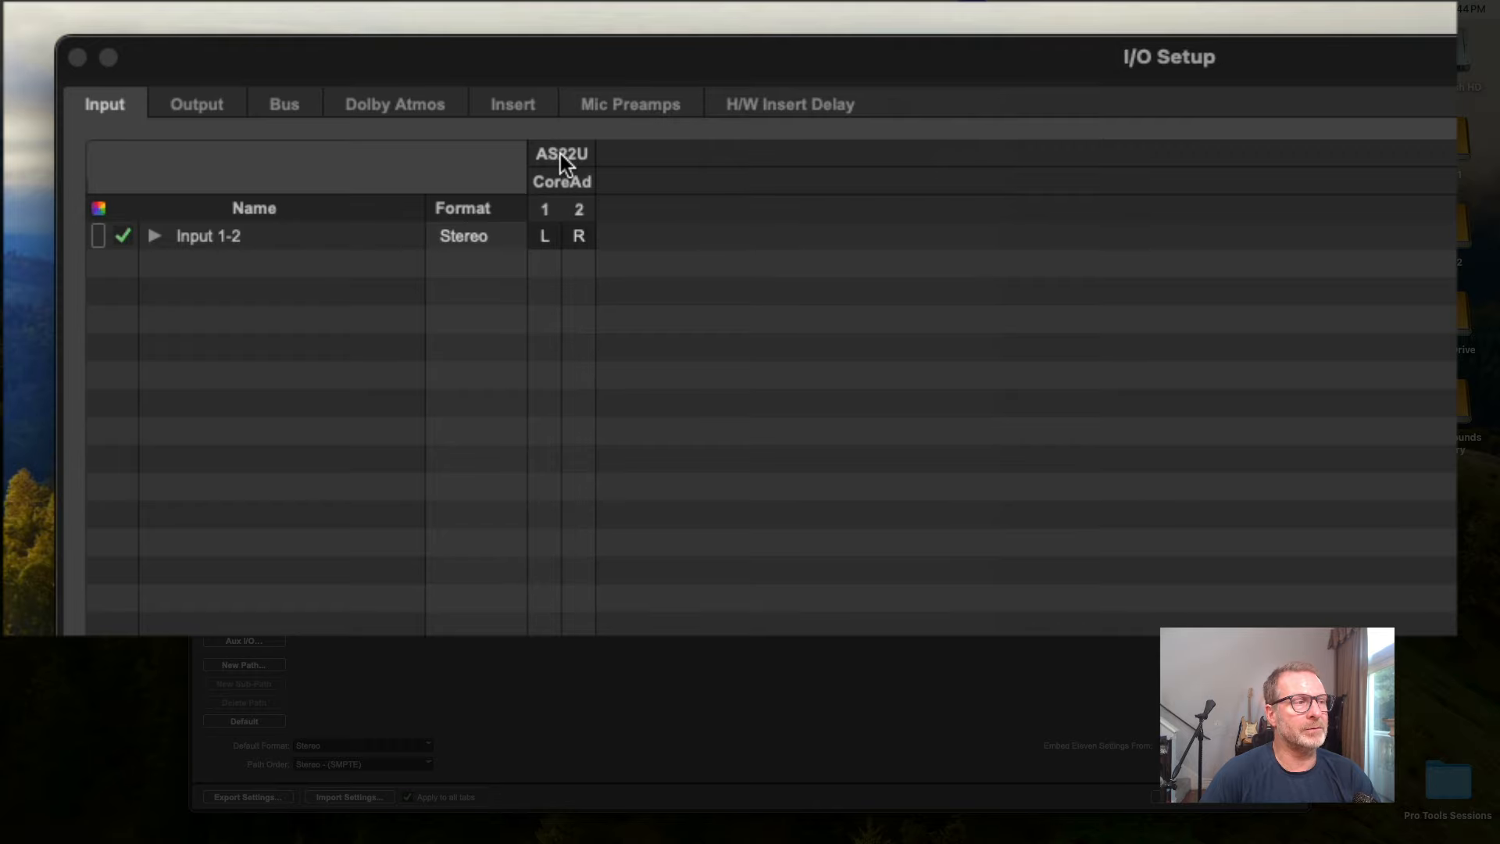
pyautogui.click(206, 104)
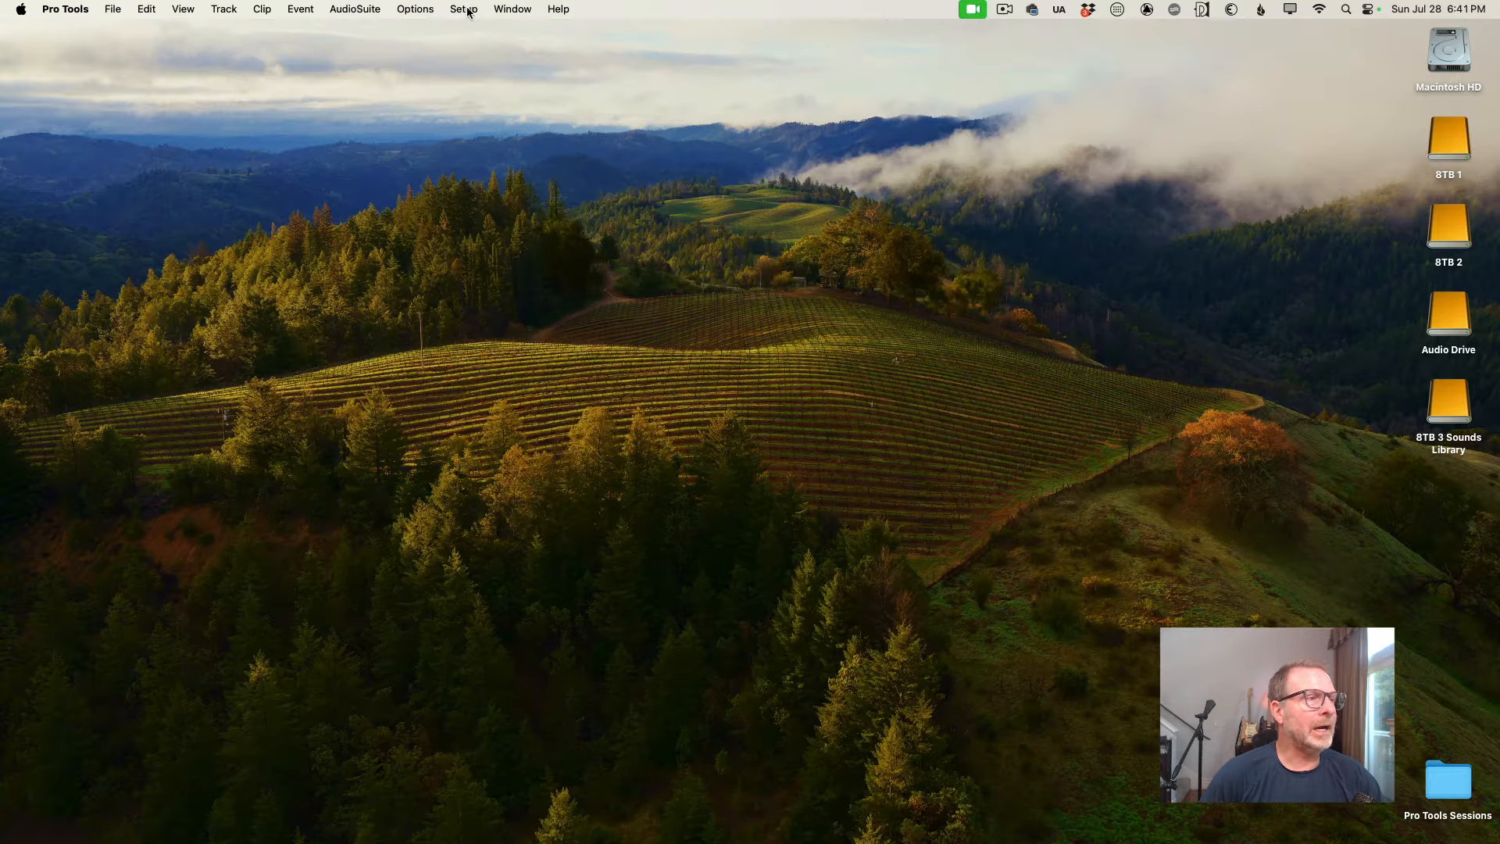
# Check the Playback Engine settings for Pro Tools Aggregate I/O and examine its input, output and bus paths in I/O Setup.
pyautogui.click(468, 9)
pyautogui.click(423, 87)
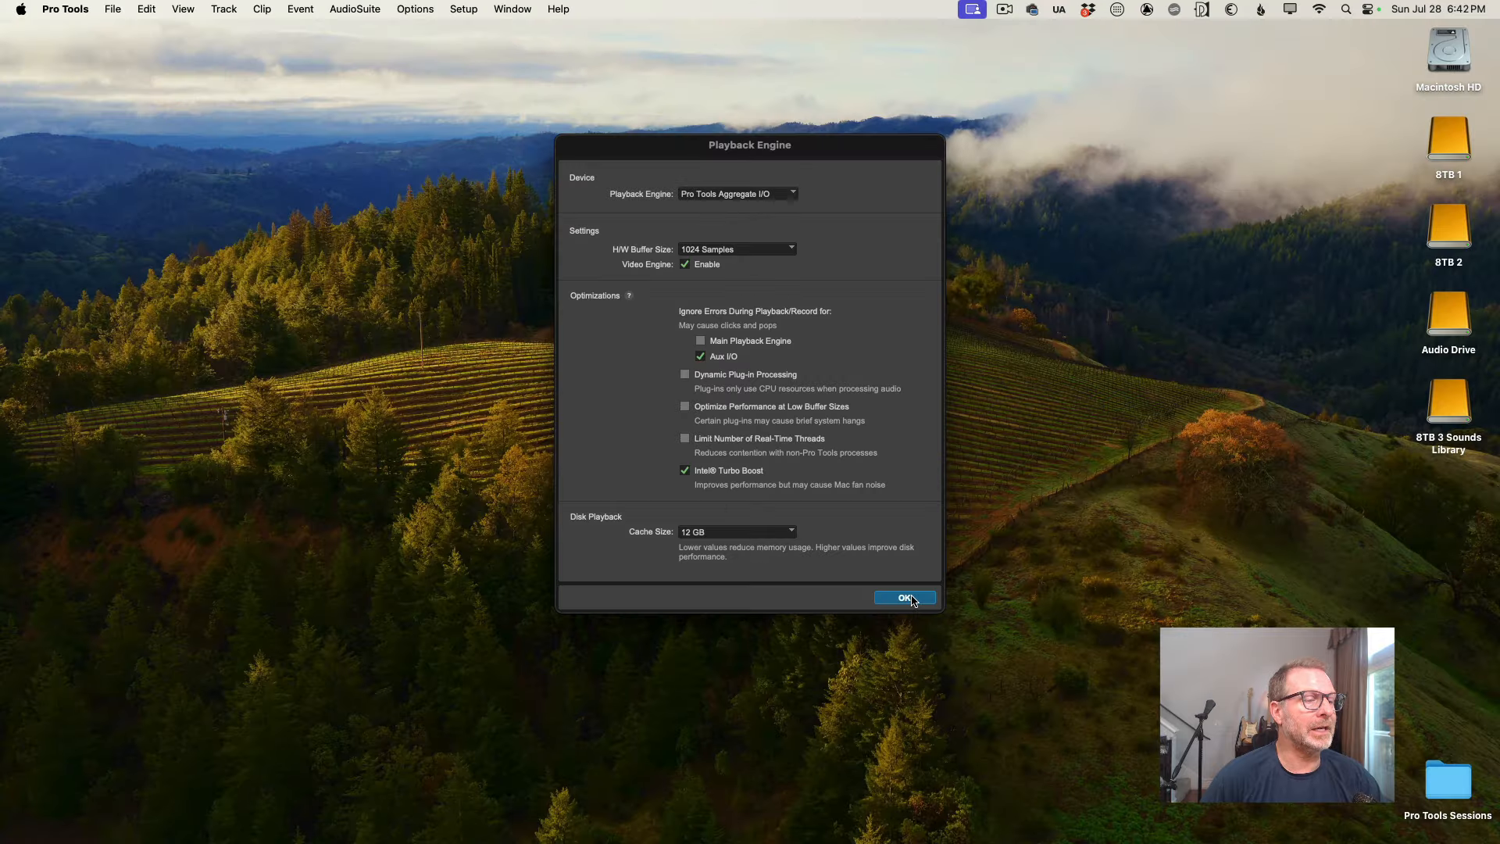
pyautogui.click(905, 597)
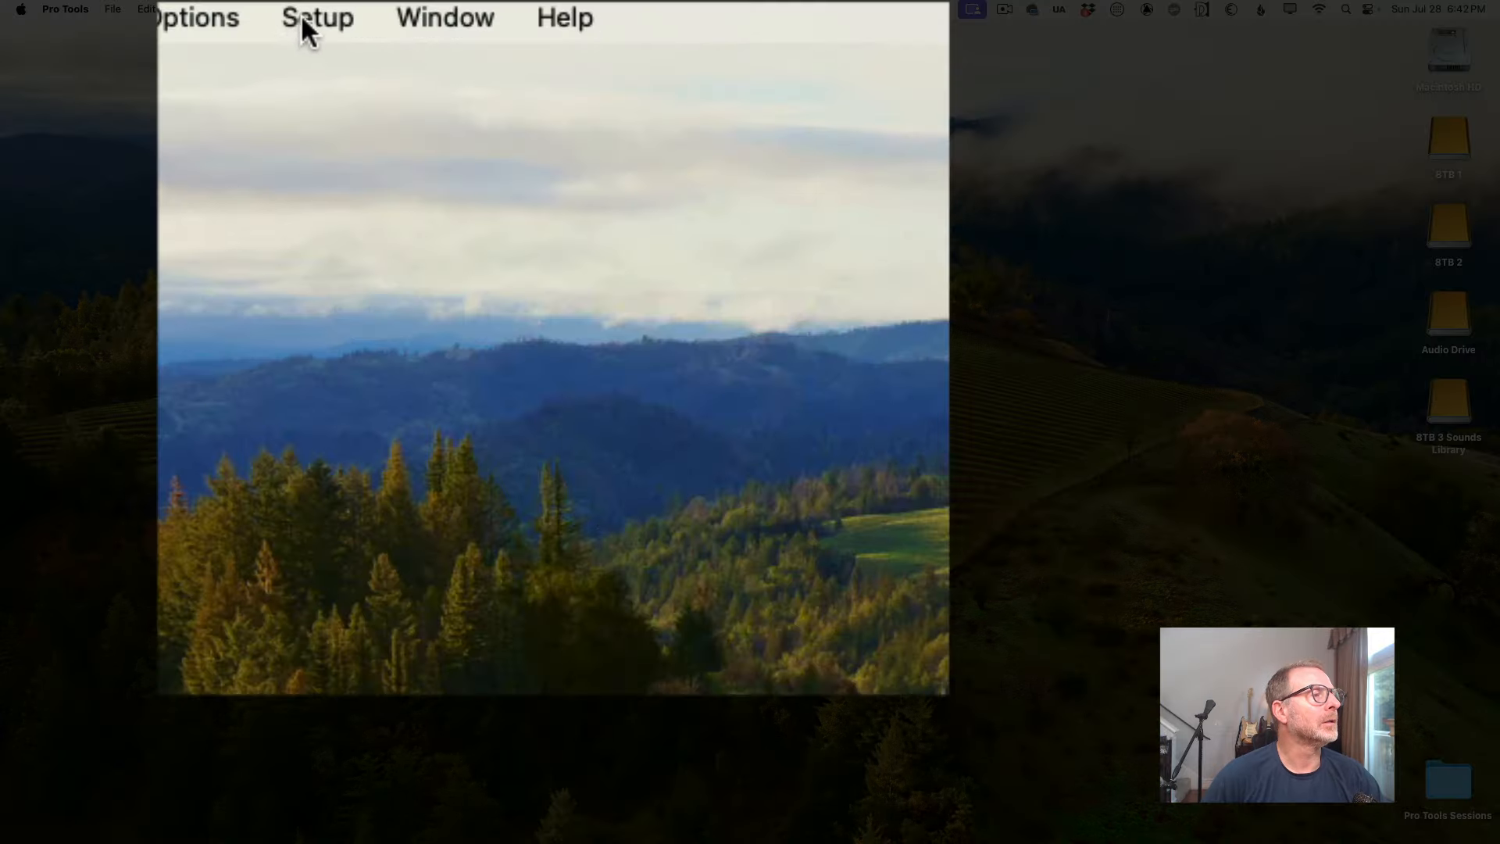
pyautogui.click(463, 9)
pyautogui.click(331, 278)
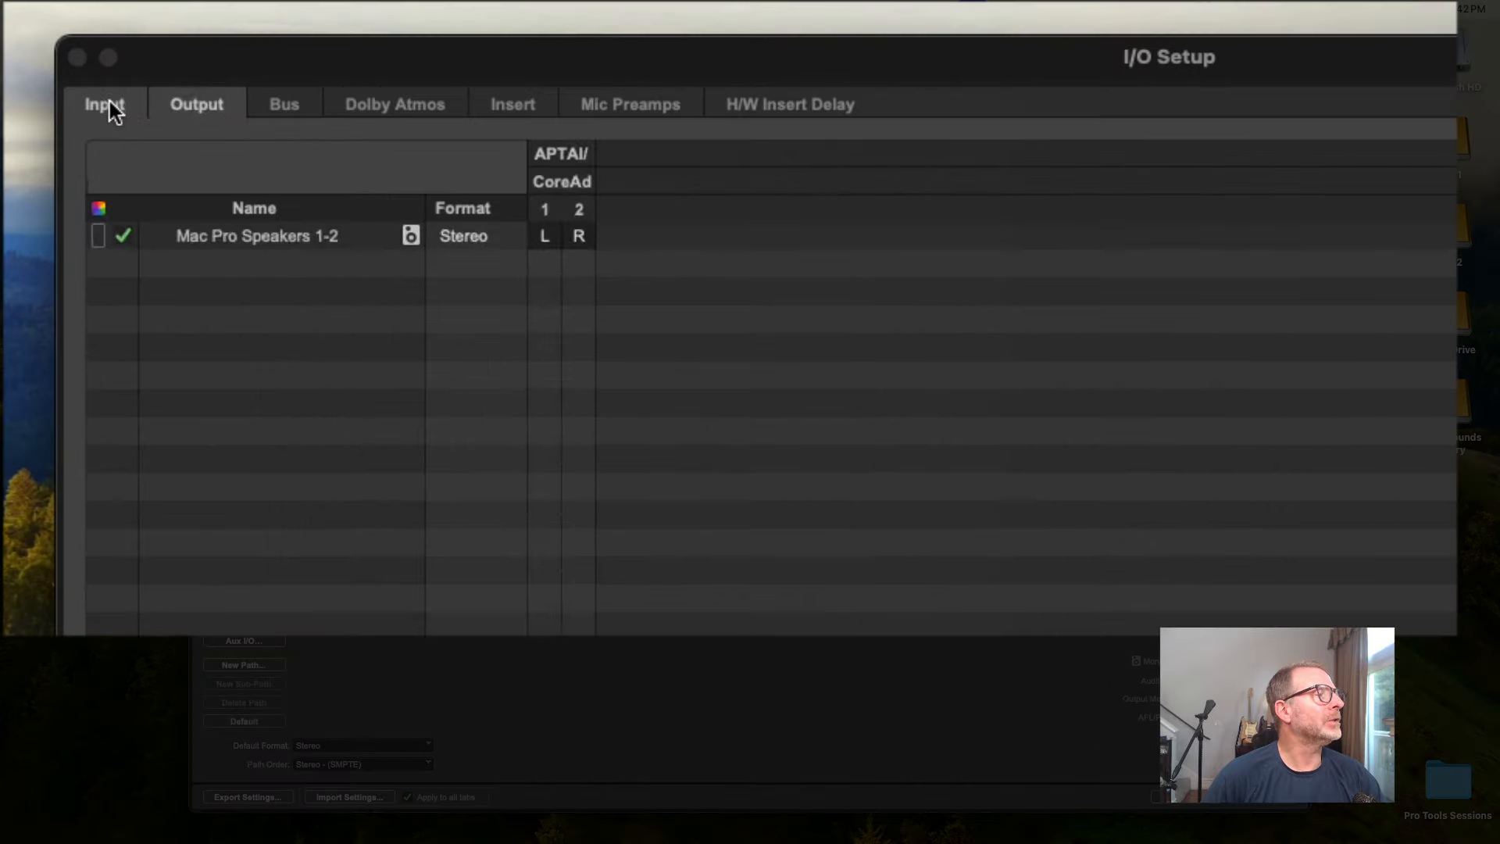
pyautogui.click(111, 105)
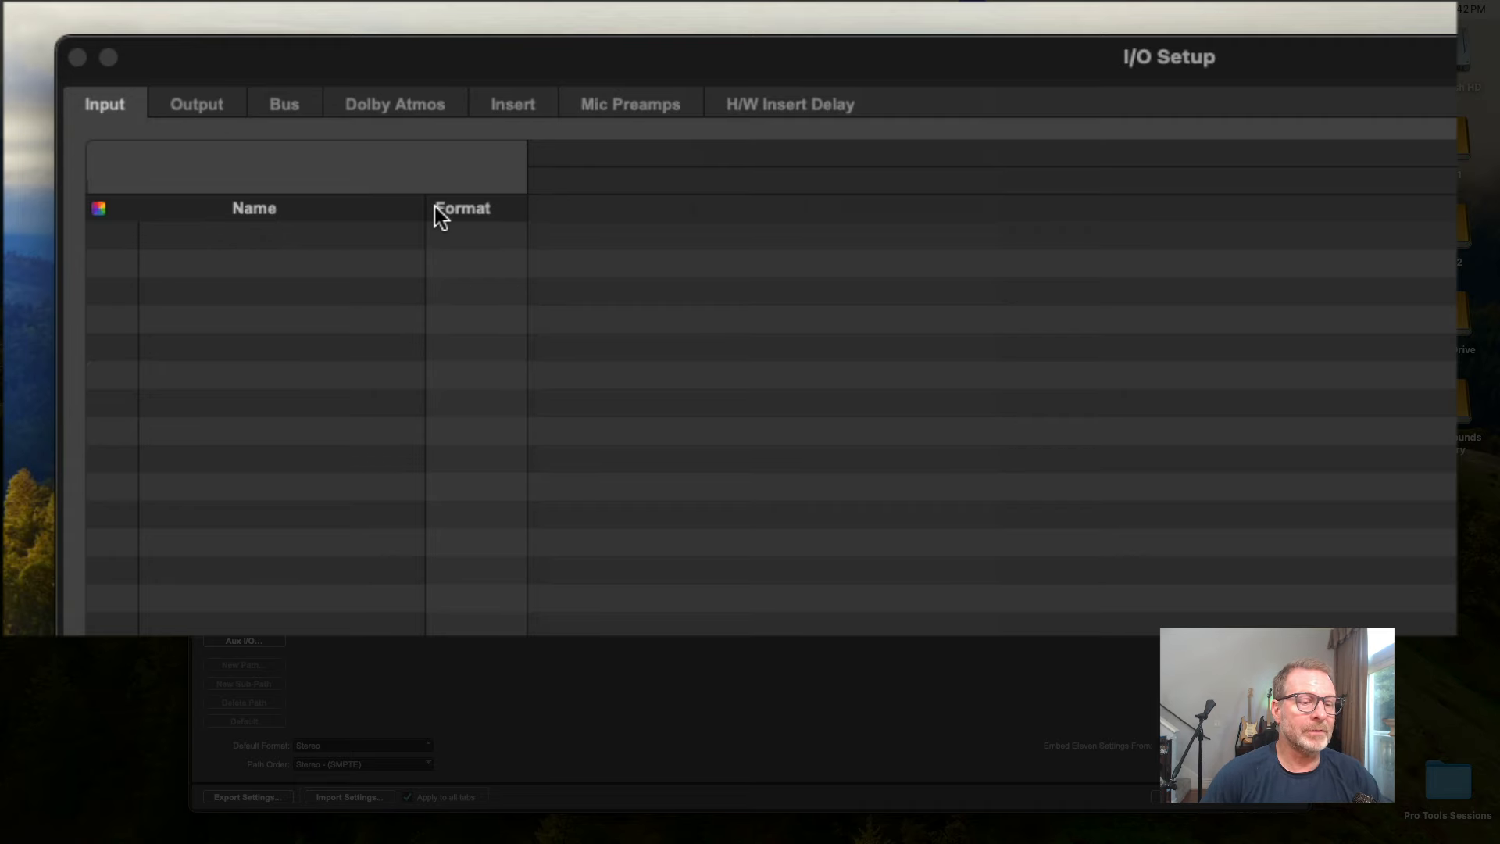
pyautogui.click(181, 102)
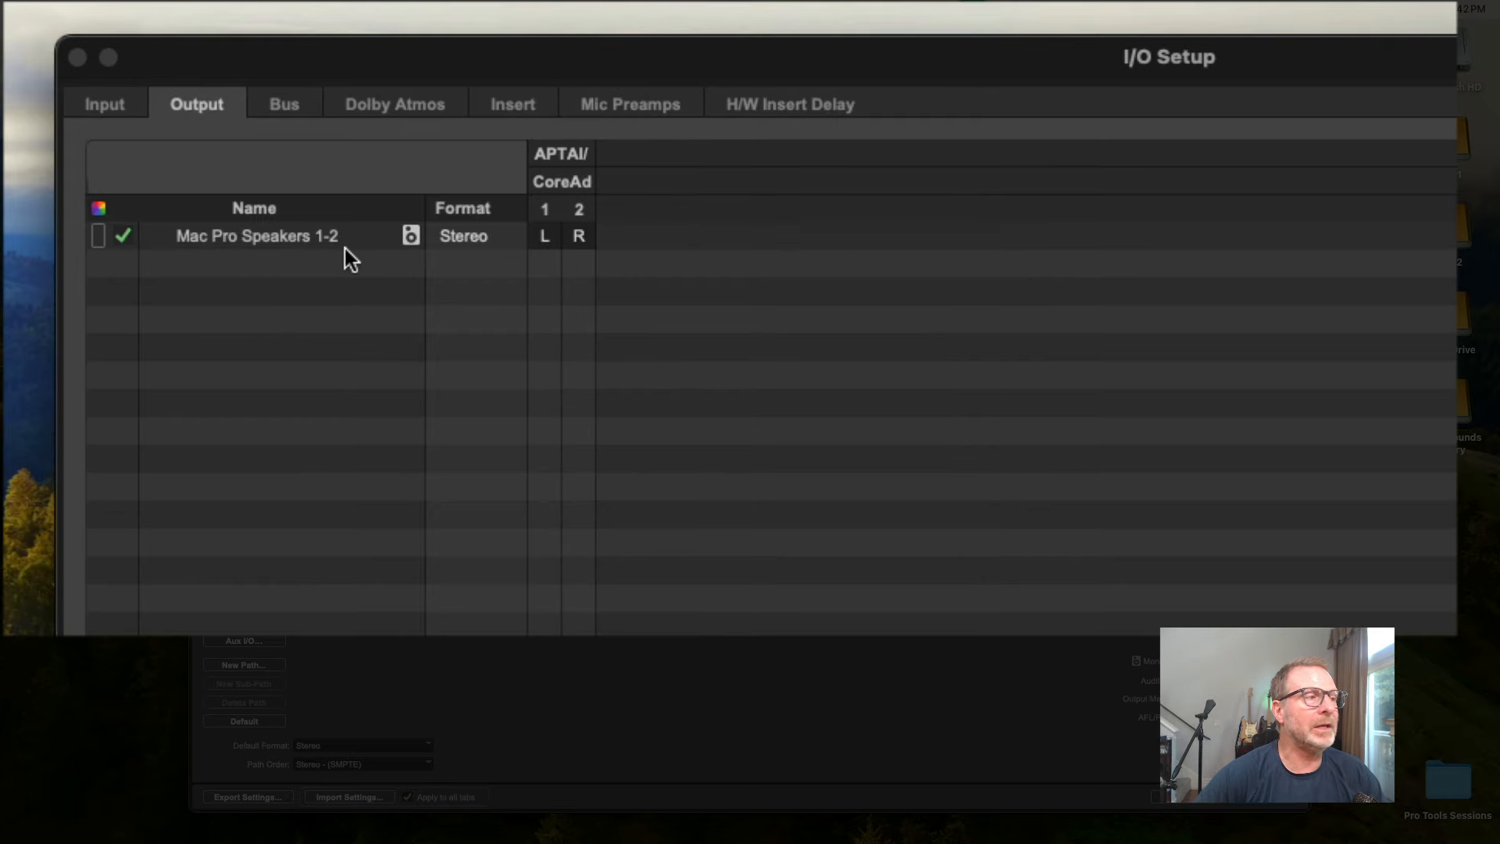
pyautogui.click(303, 108)
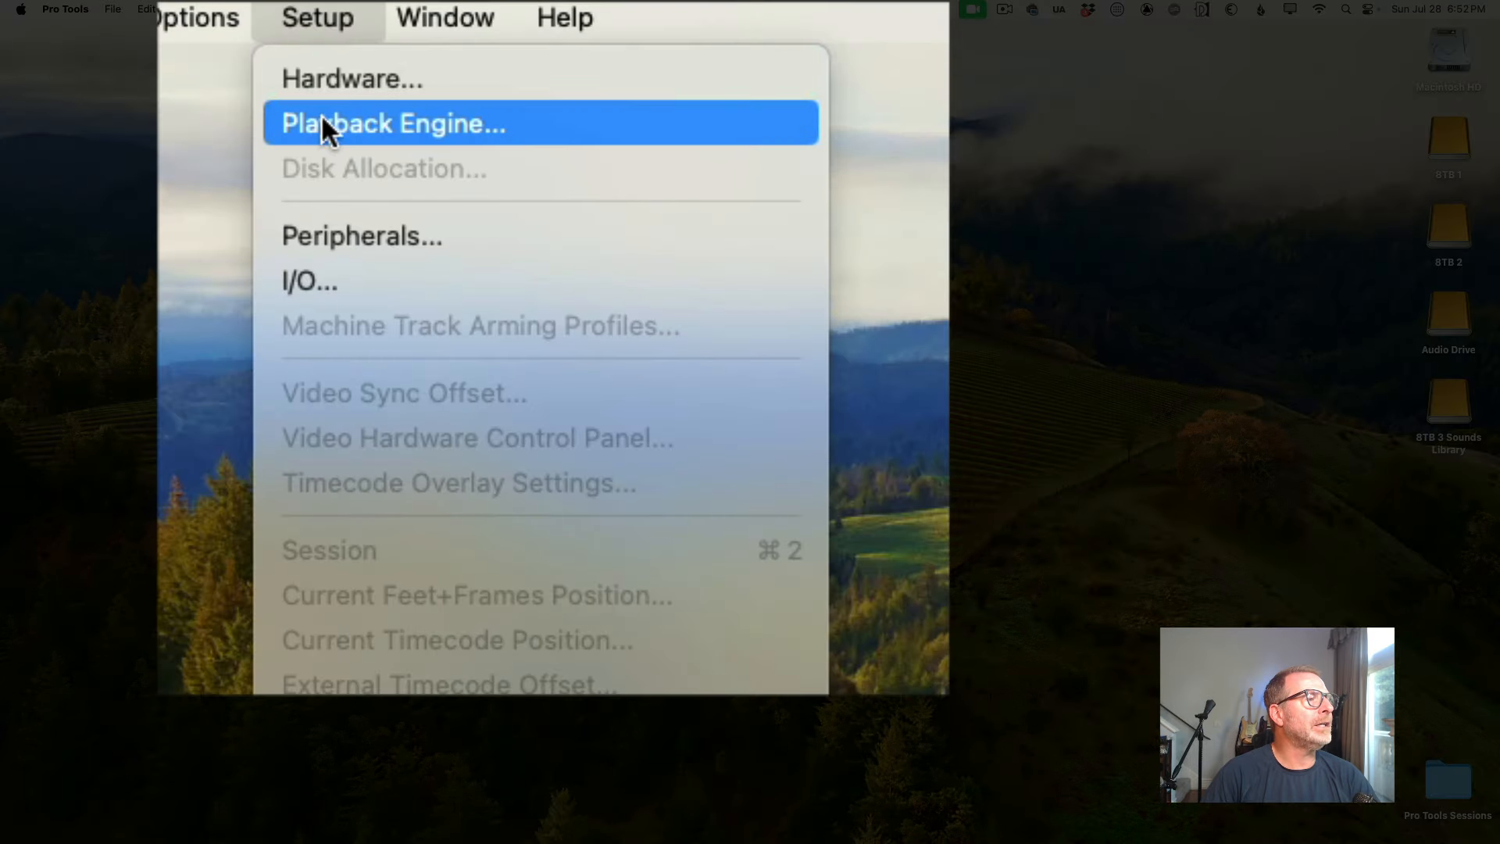
# Check the Playback Engine settings for HDX and examine the MTRX Studio's input, output and bus paths in I/O Setup.
pyautogui.click(322, 122)
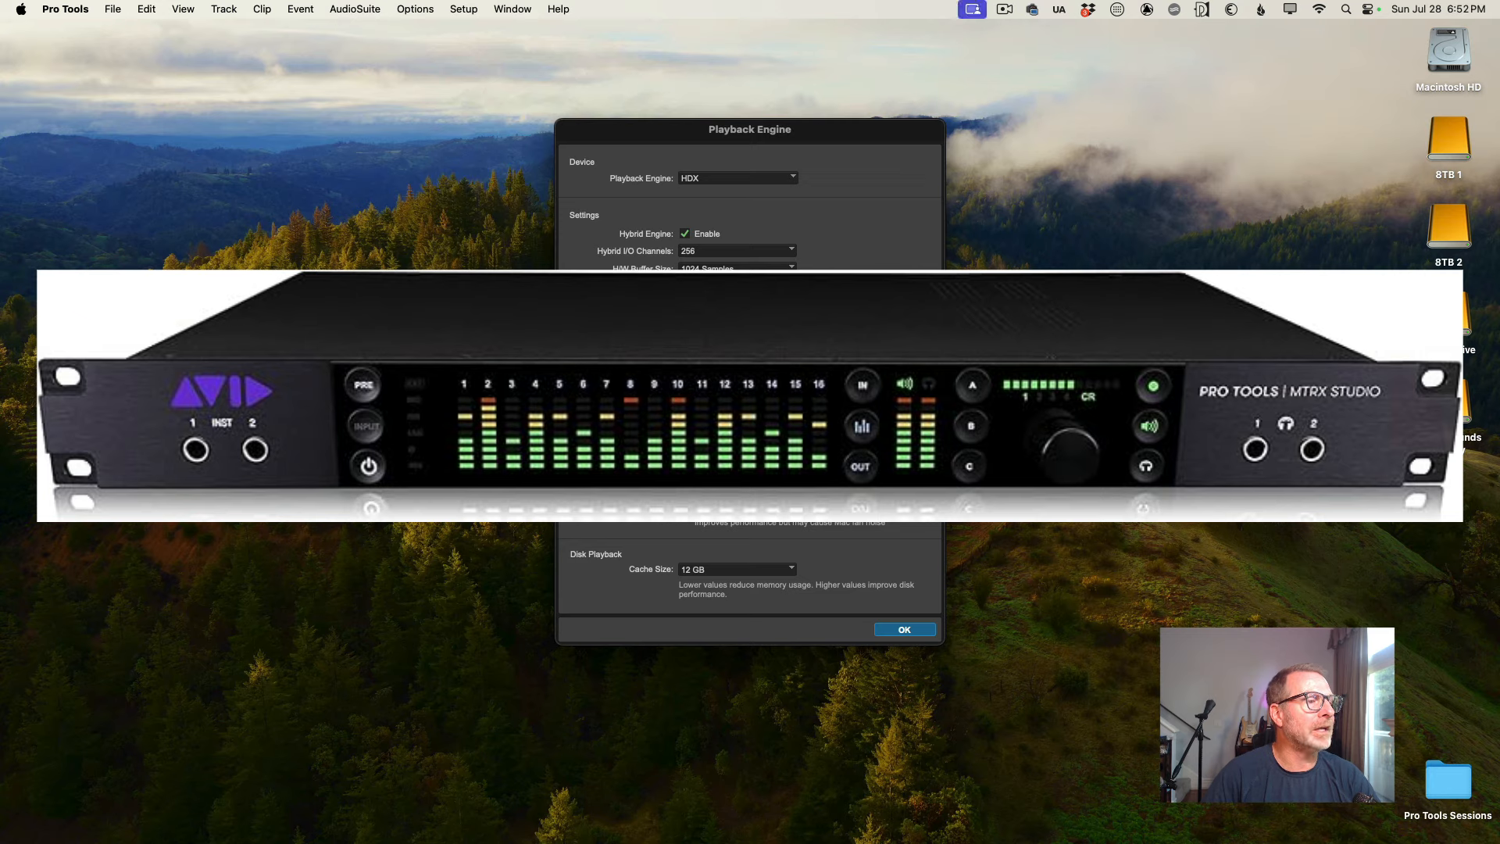
pyautogui.click(920, 634)
pyautogui.click(463, 9)
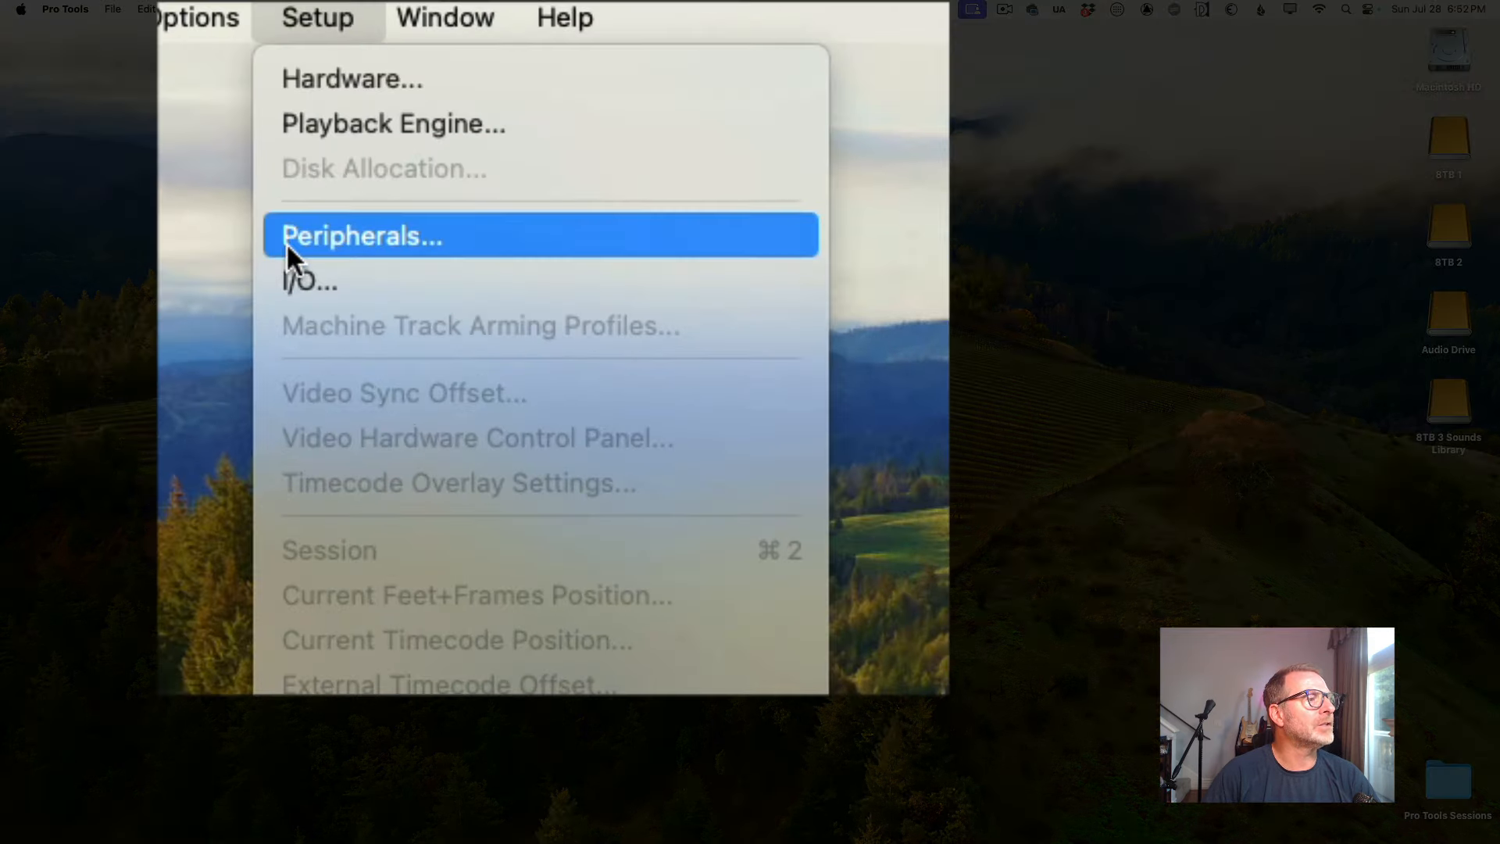
pyautogui.click(286, 277)
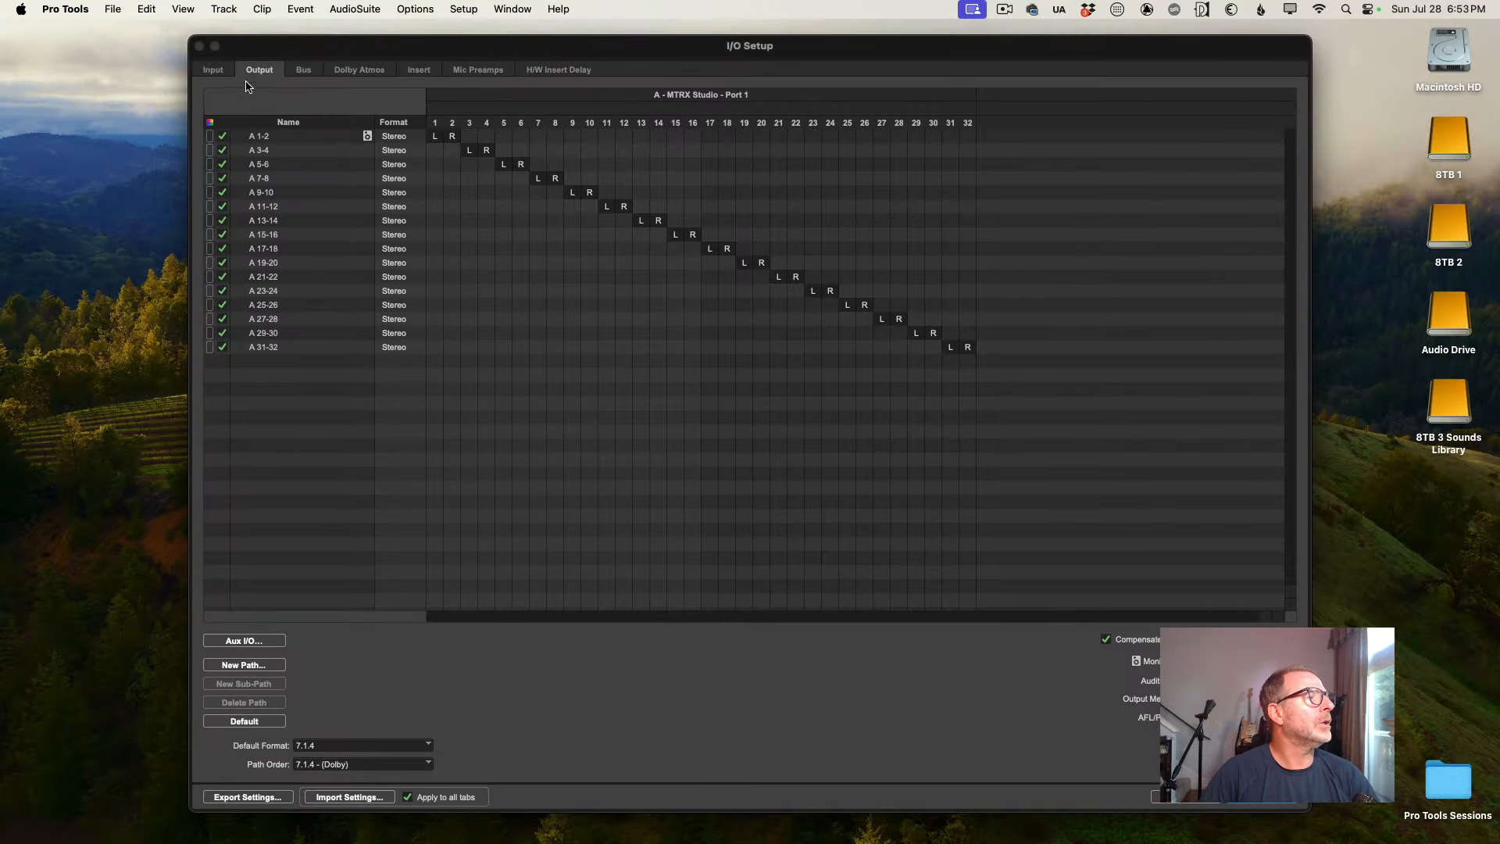
pyautogui.click(214, 69)
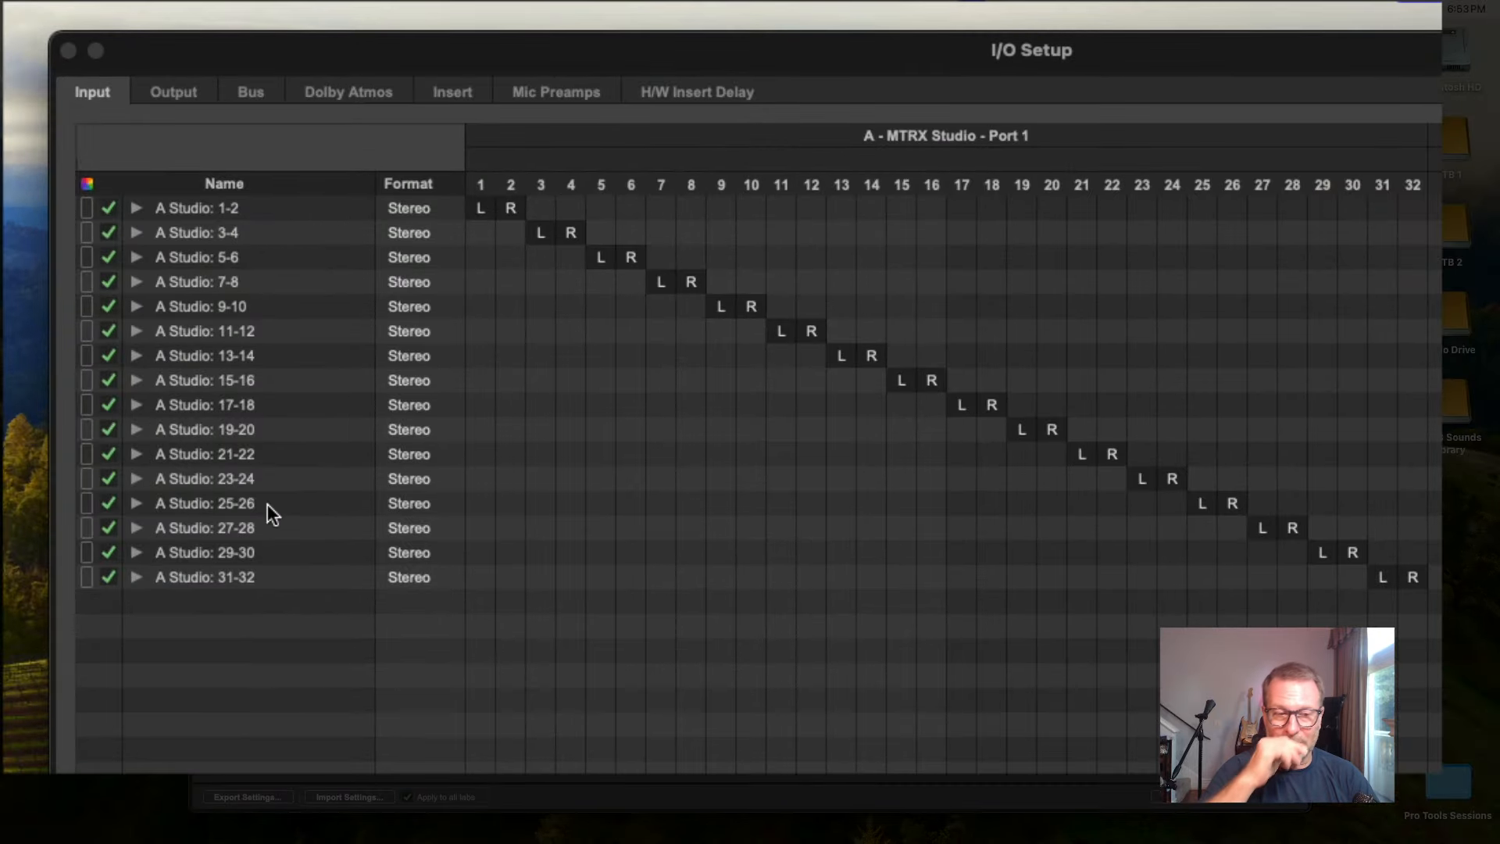
pyautogui.click(177, 95)
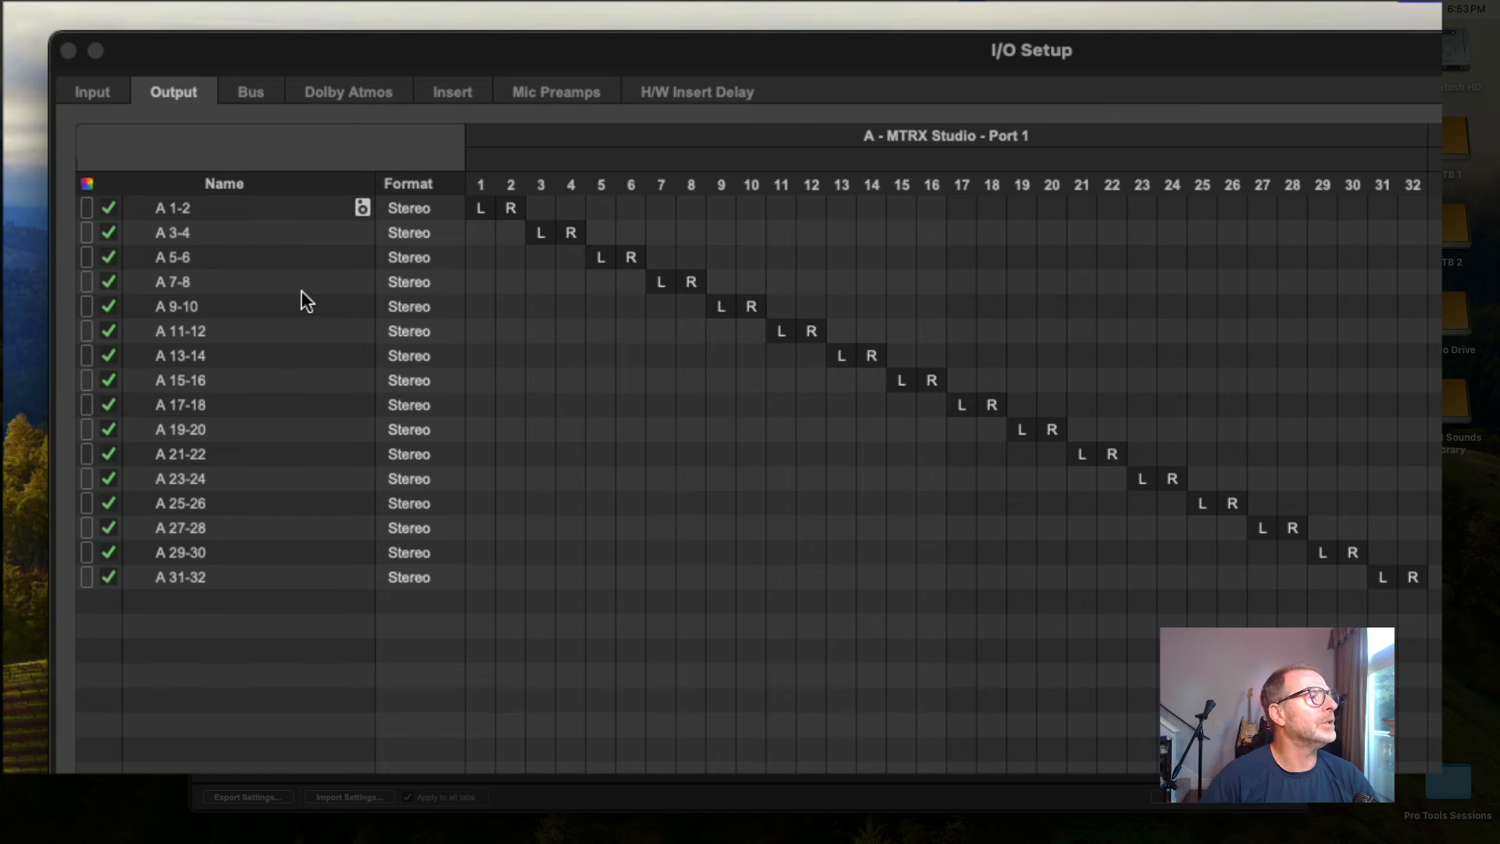
pyautogui.click(257, 95)
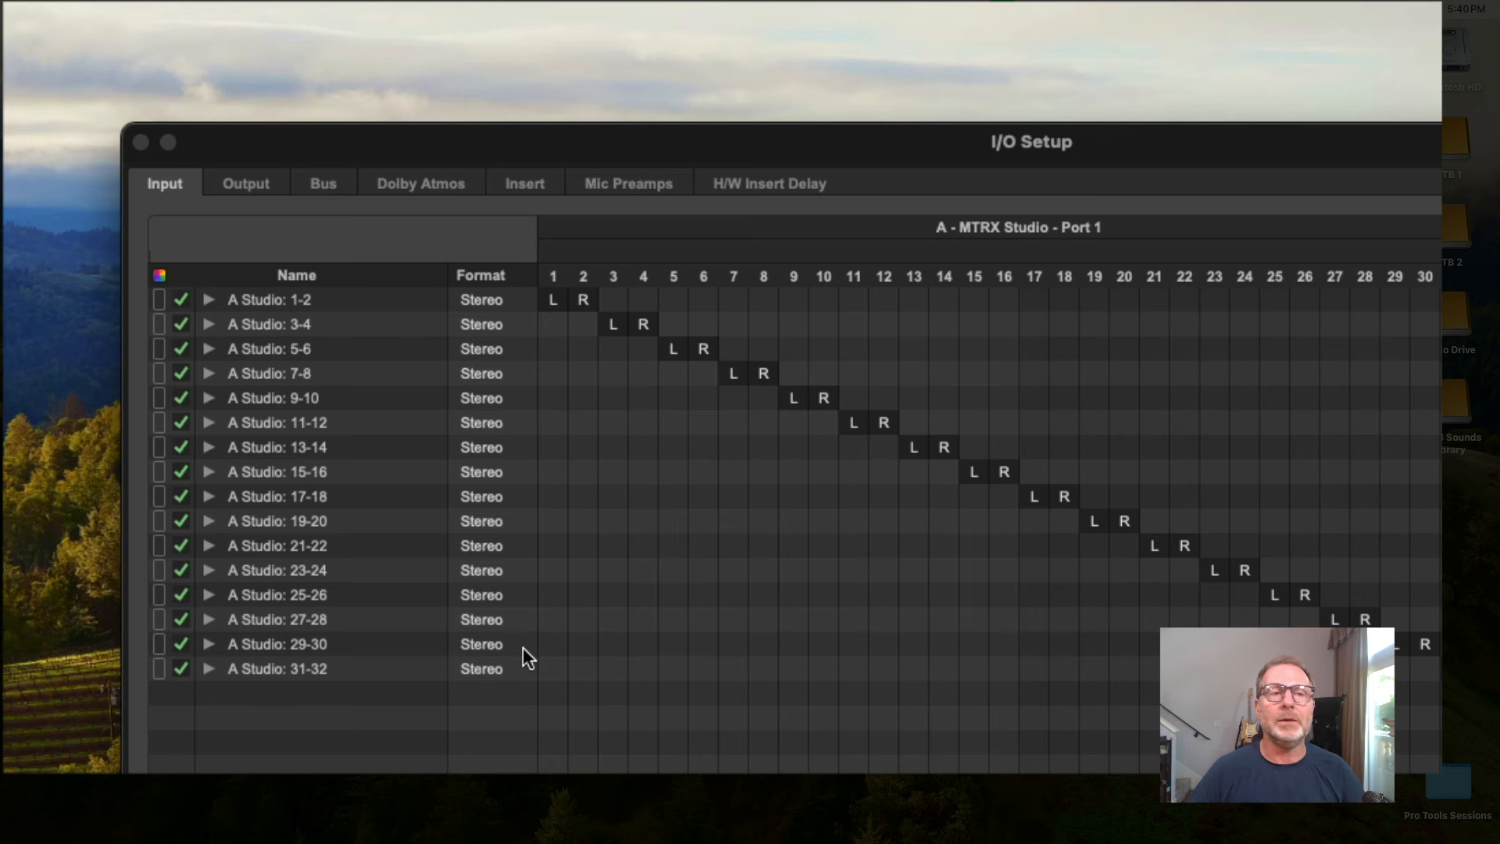
# Inspect the mono sub-paths of input A Studio: 1-2, and display the output paths.
pyautogui.click(209, 301)
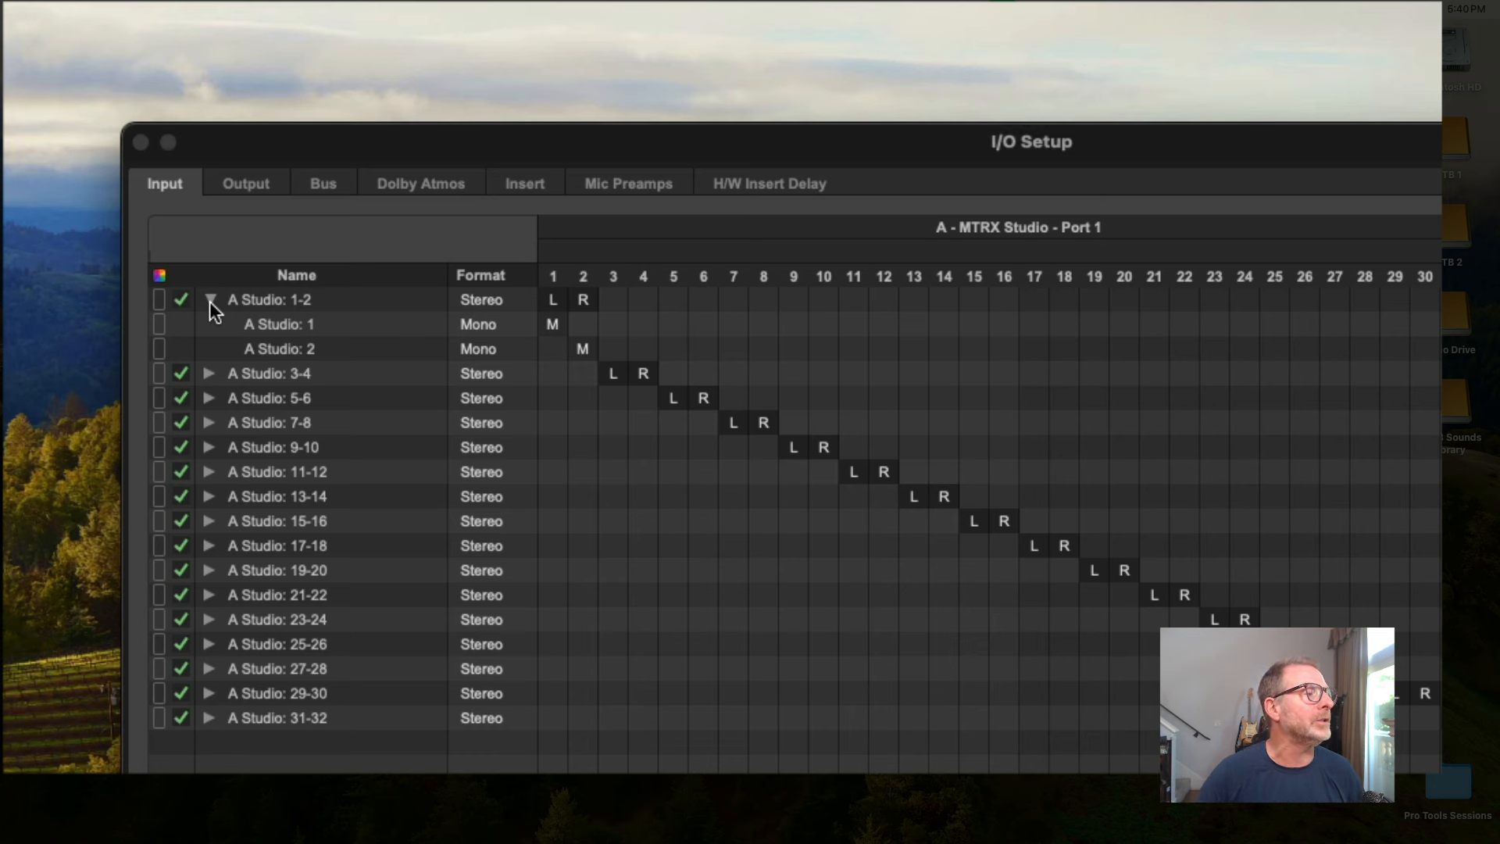
pyautogui.click(209, 302)
pyautogui.click(246, 180)
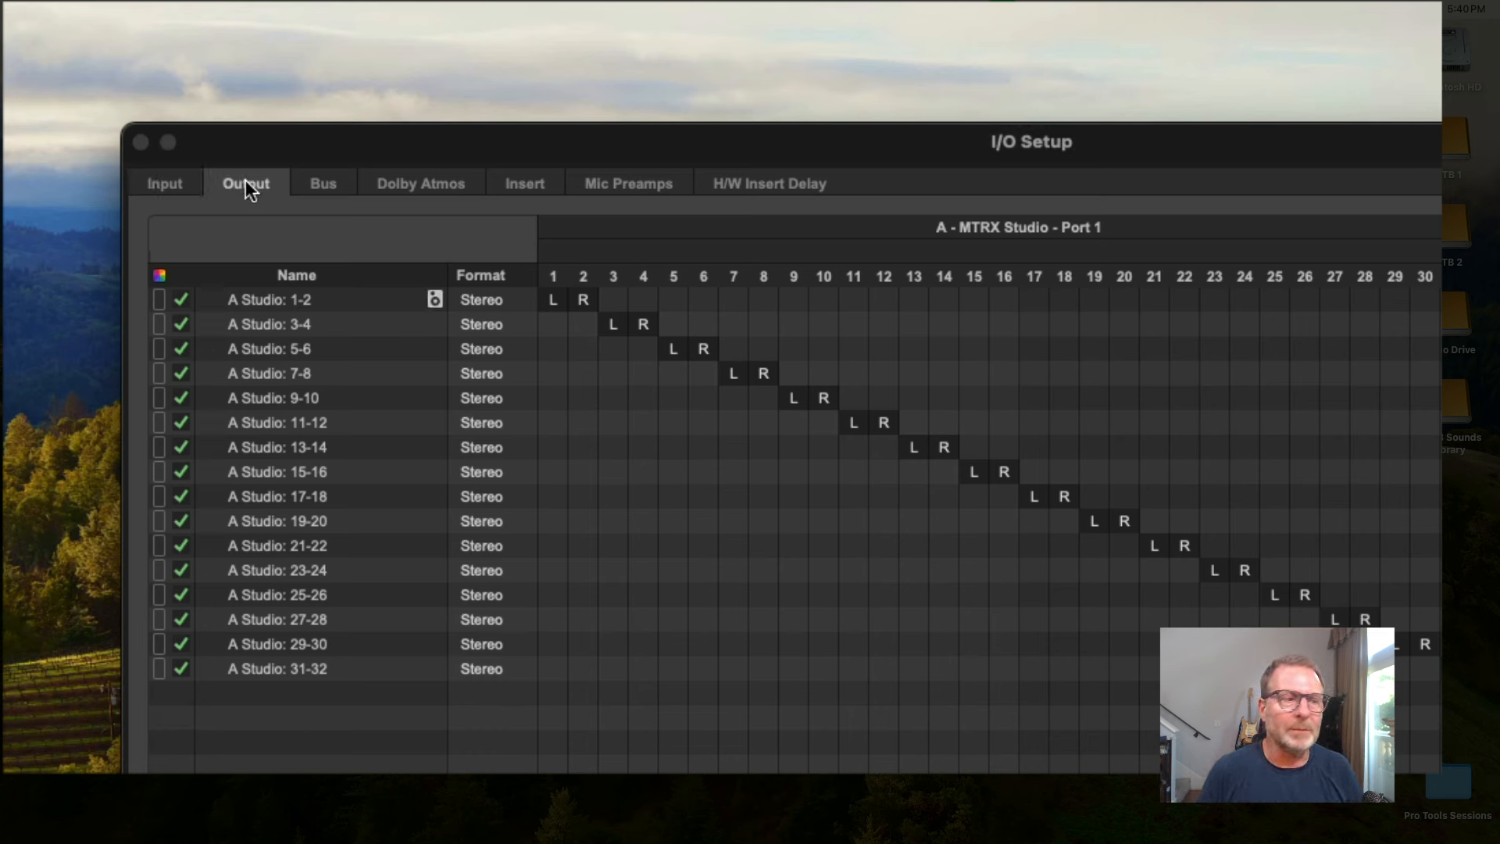
pyautogui.moveTo(427, 138); pyautogui.dragTo(410, 115)
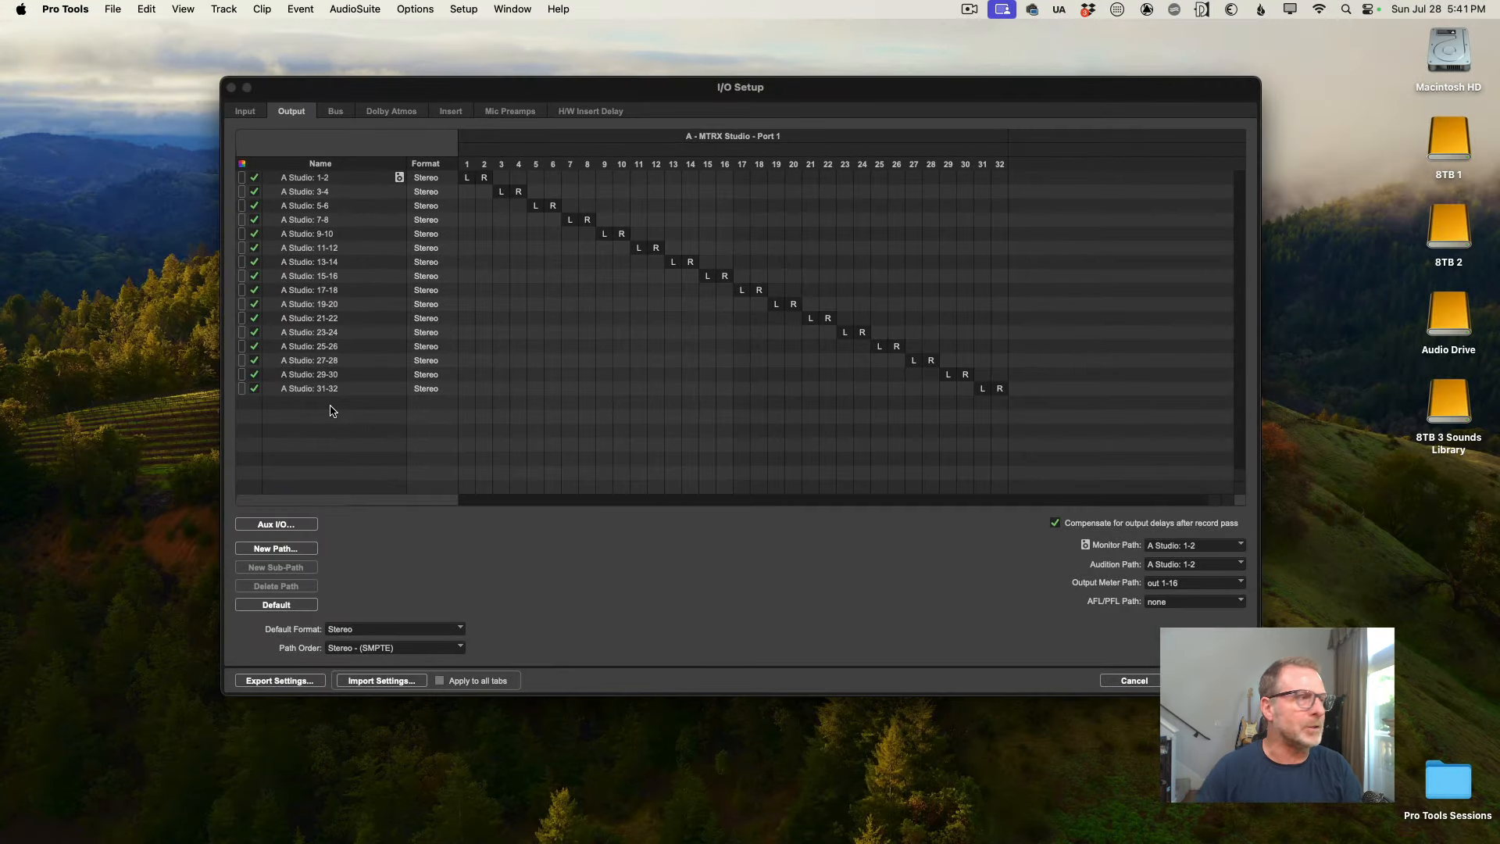
# Compare the buses' output mappings with the list of physical output paths.
pyautogui.click(335, 111)
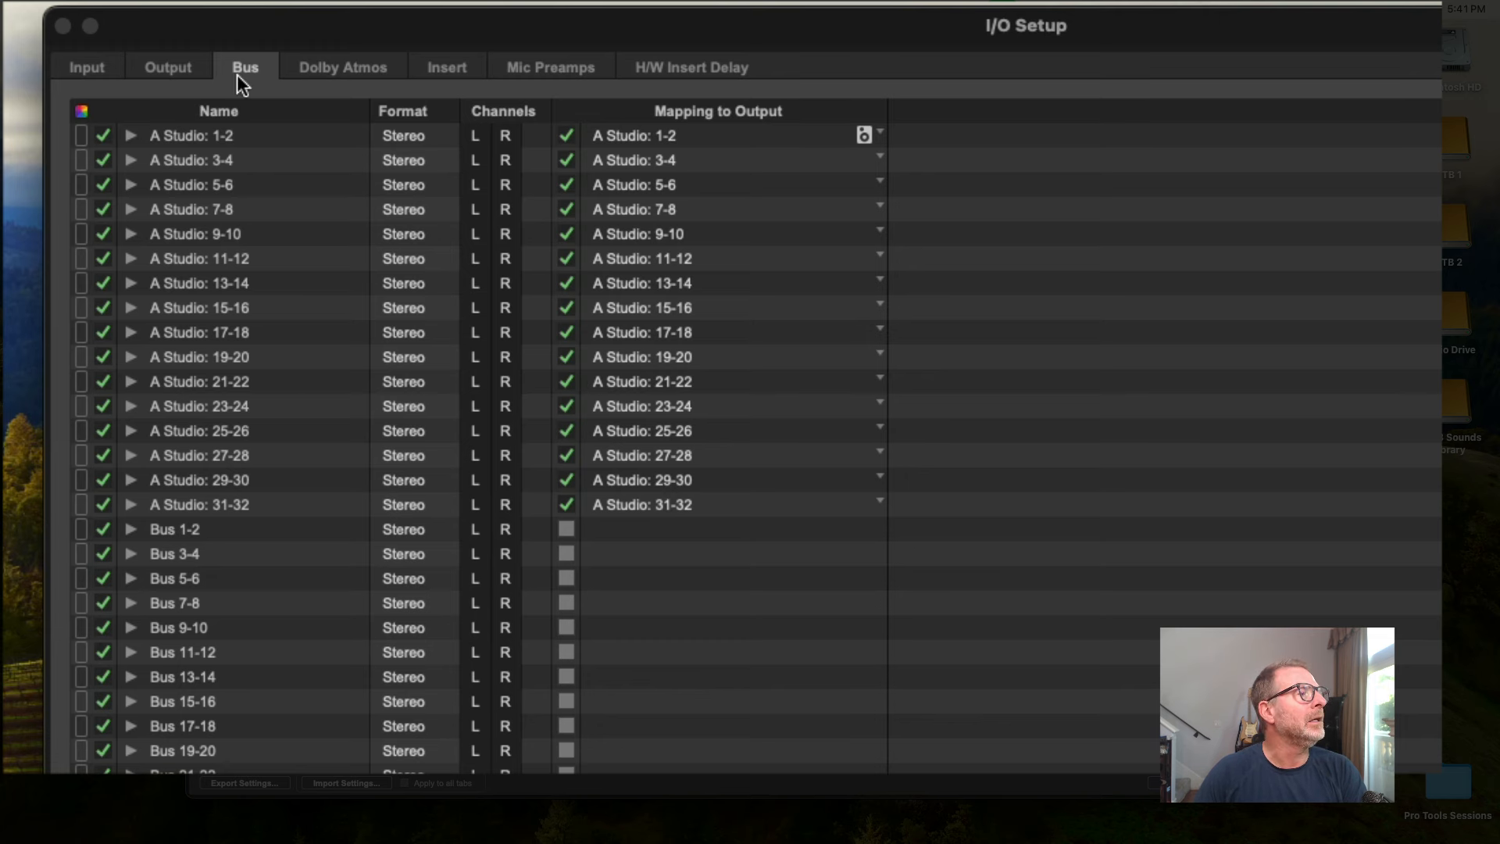
pyautogui.click(187, 63)
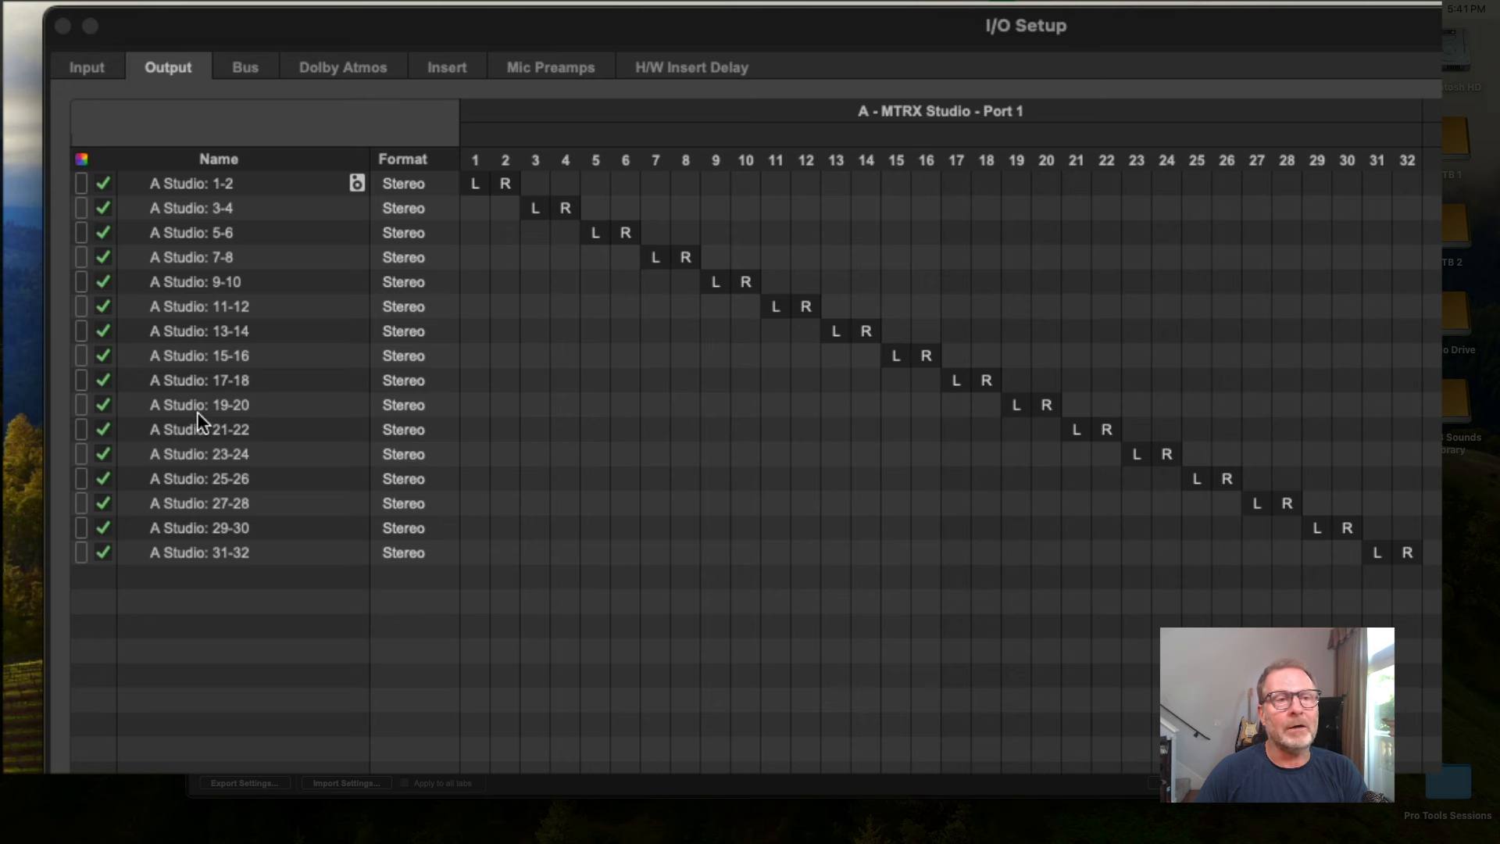
pyautogui.click(256, 63)
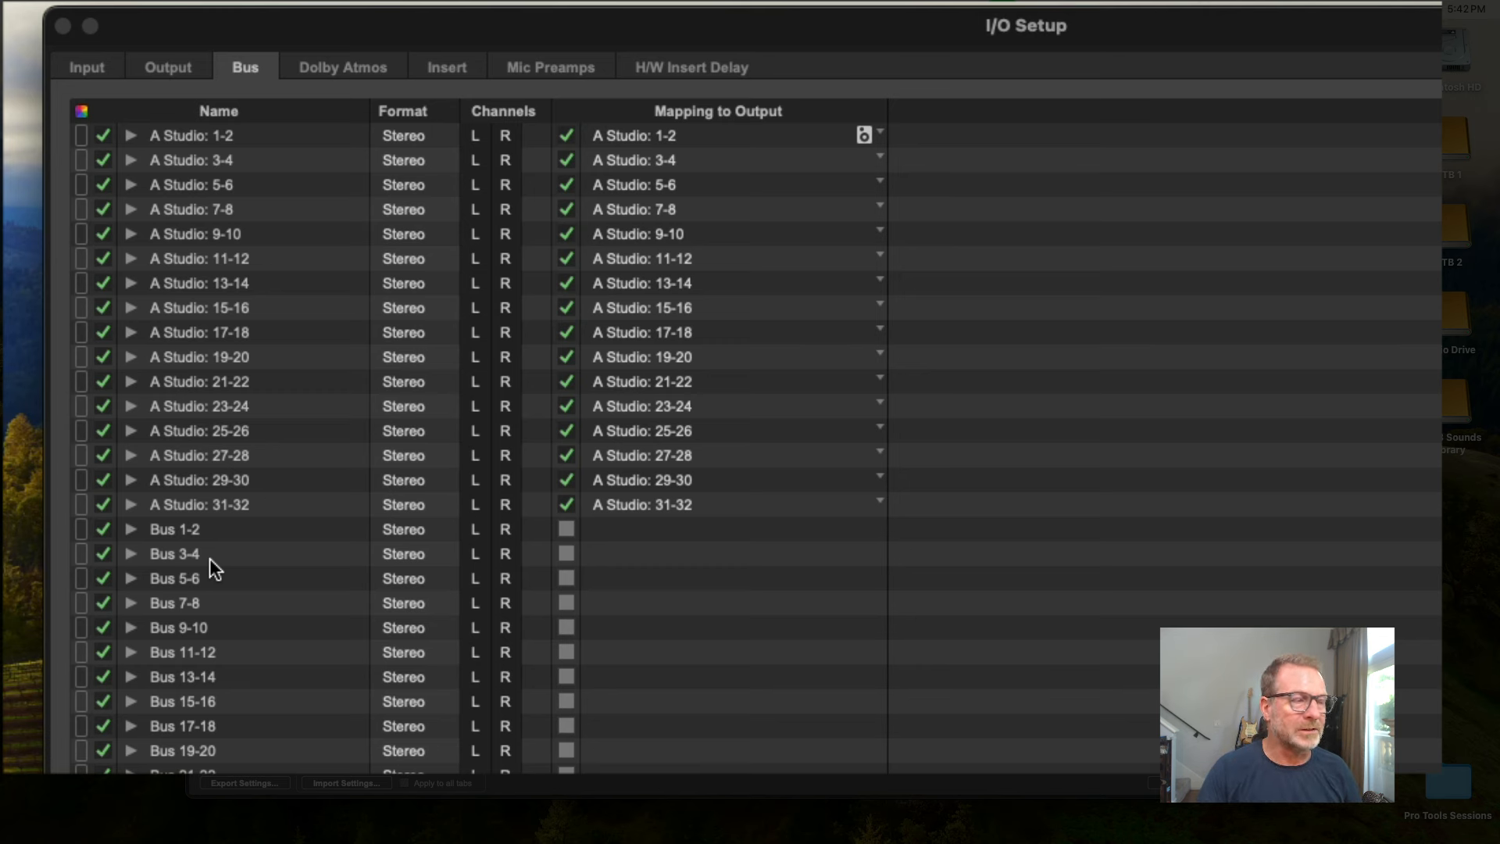
# Highlight the internal buses from Bus 1-2 through Bus 23-24, and clear the selection.
pyautogui.click(185, 526)
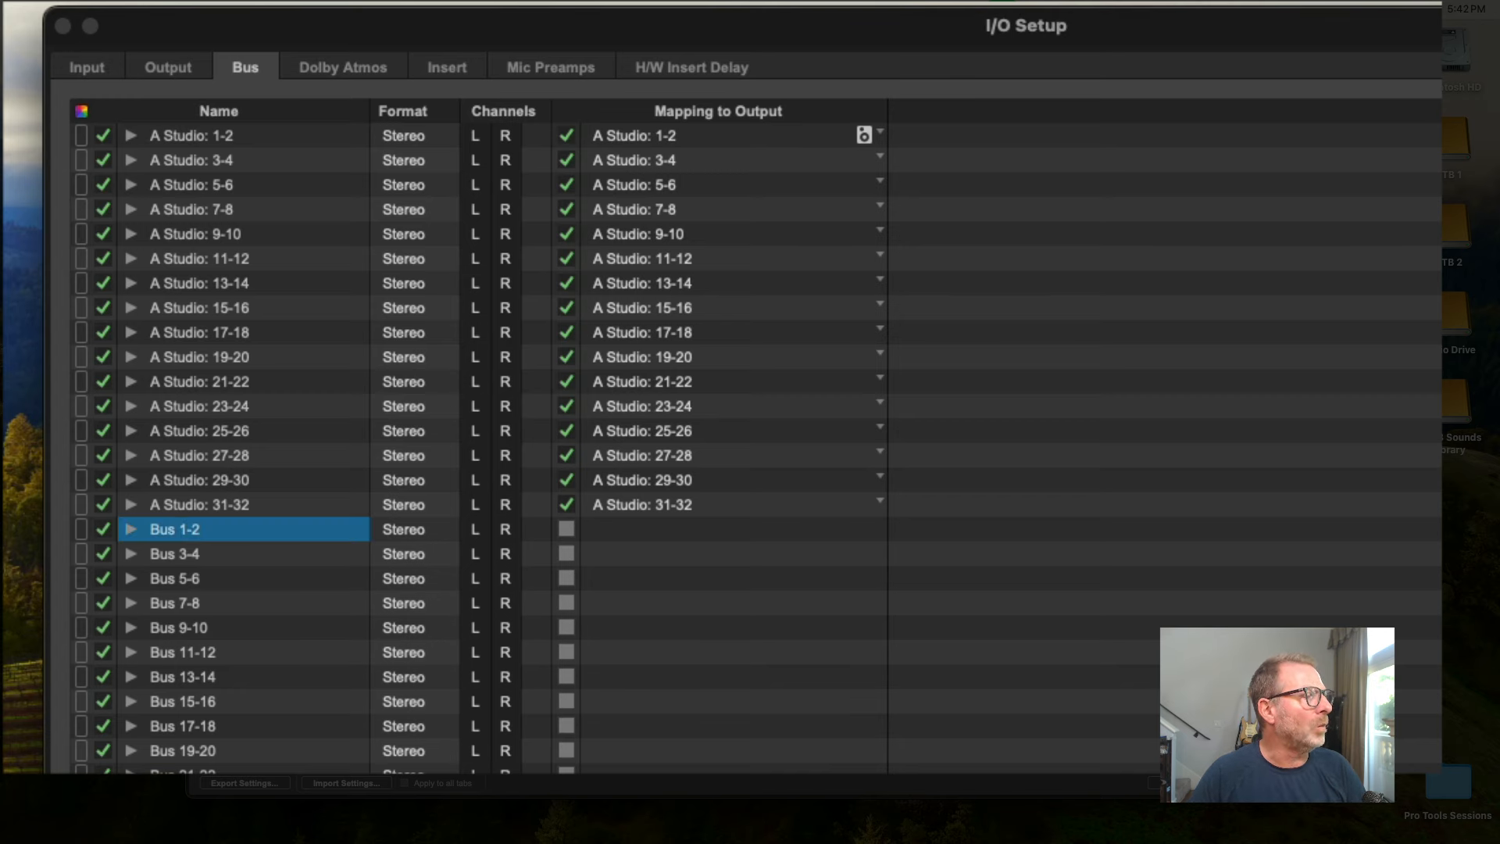
pyautogui.keyDown('shift'); pyautogui.click(292, 476); pyautogui.keyUp('shift')
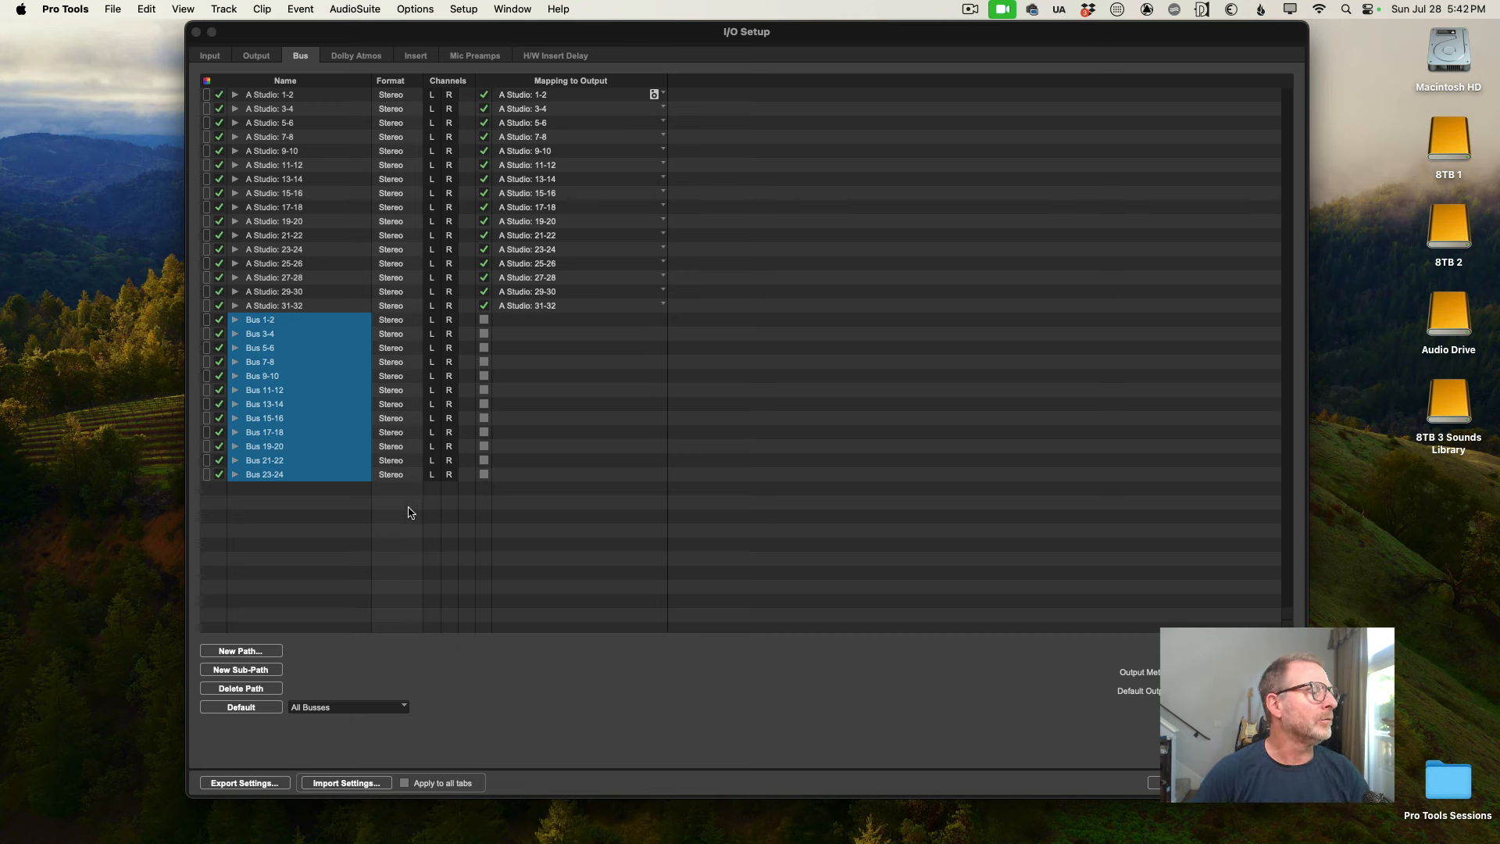
pyautogui.click(359, 547)
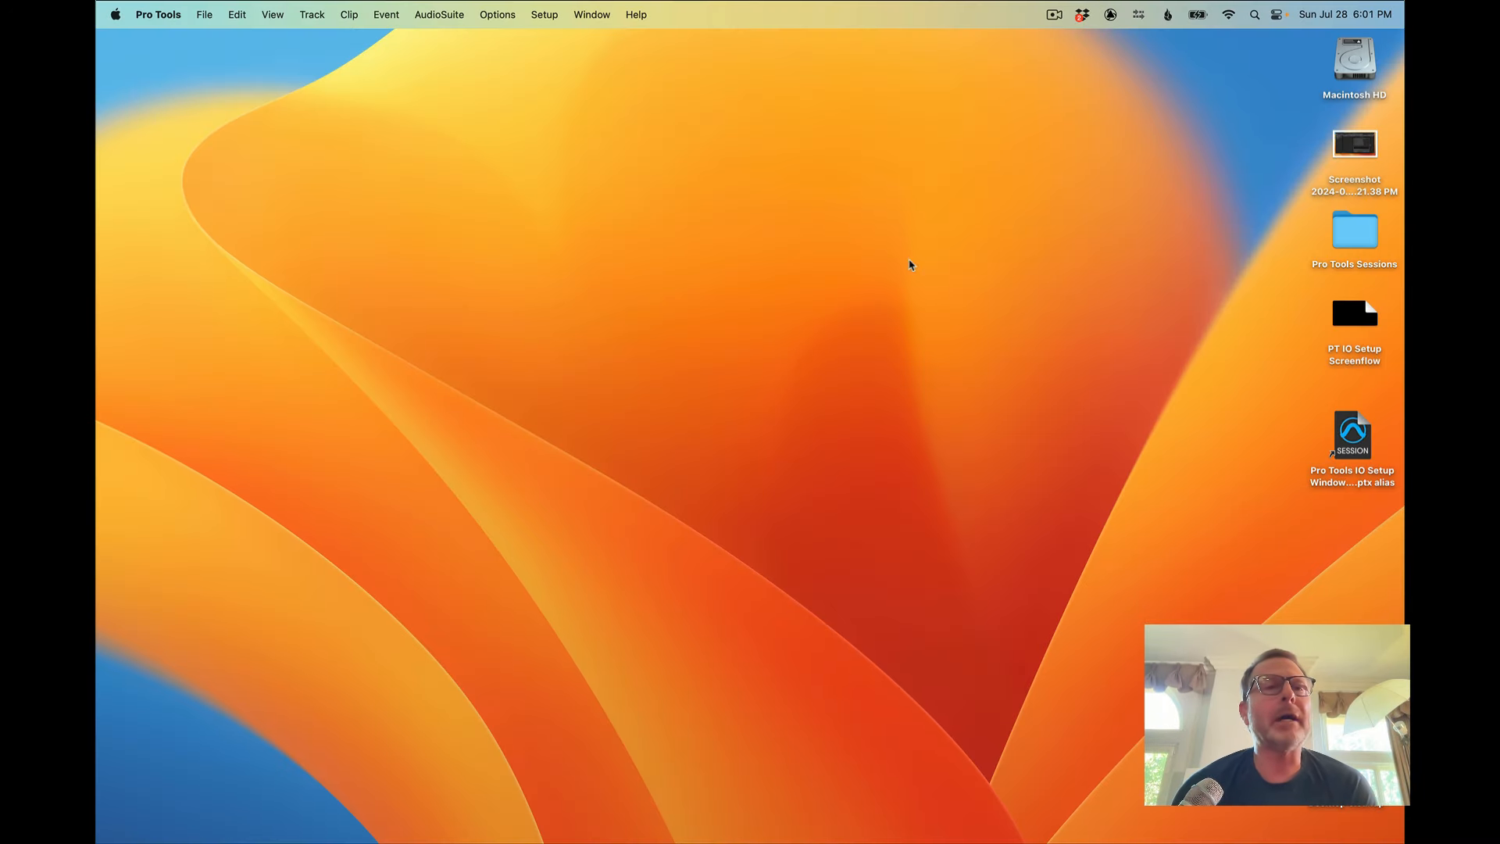
# View the laptop's model and system information in About This Mac, and close it.
pyautogui.click(115, 15)
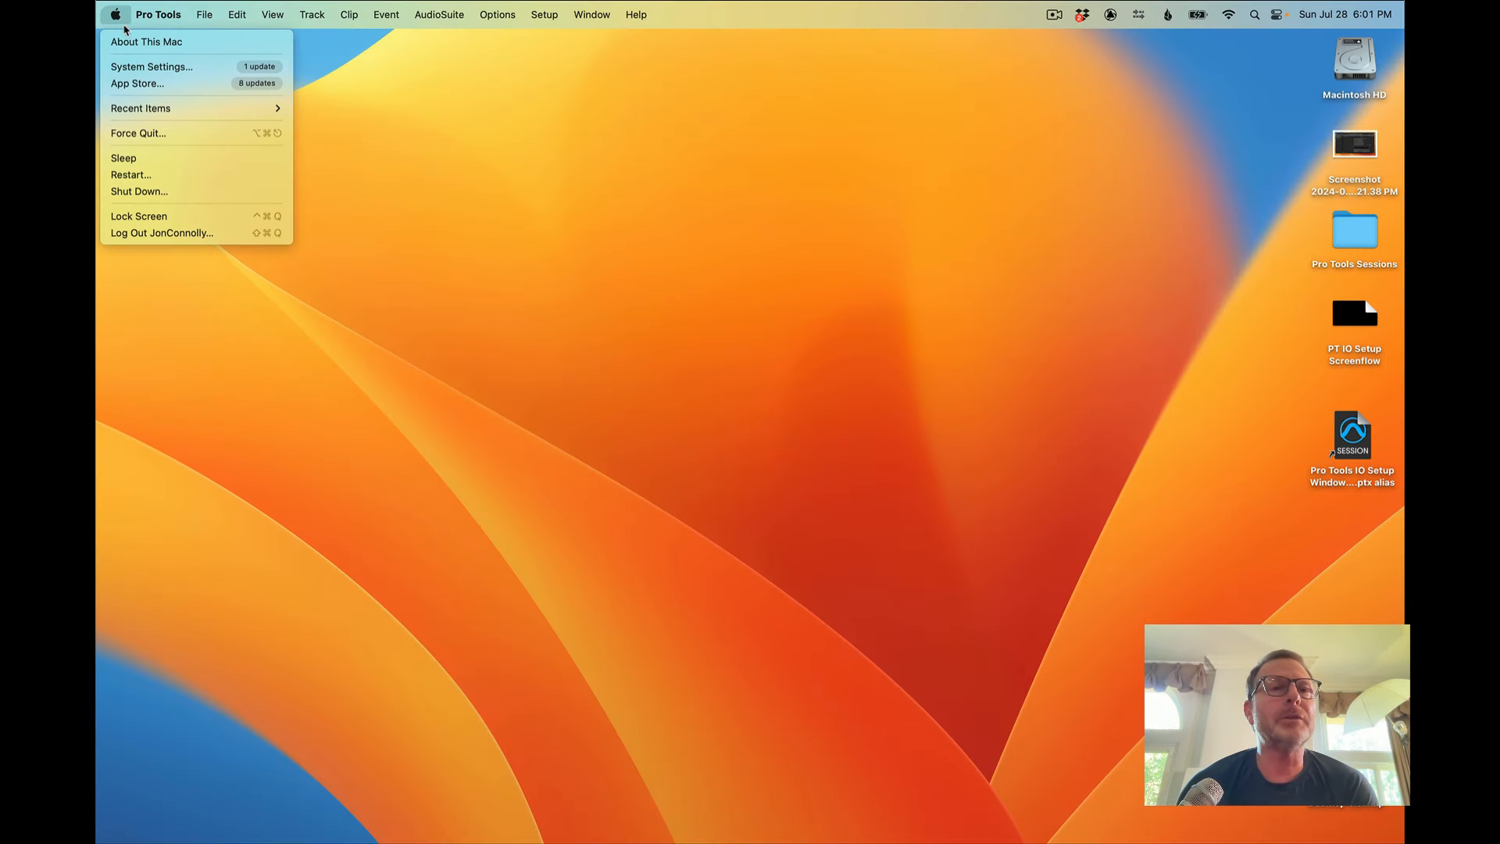
pyautogui.click(156, 37)
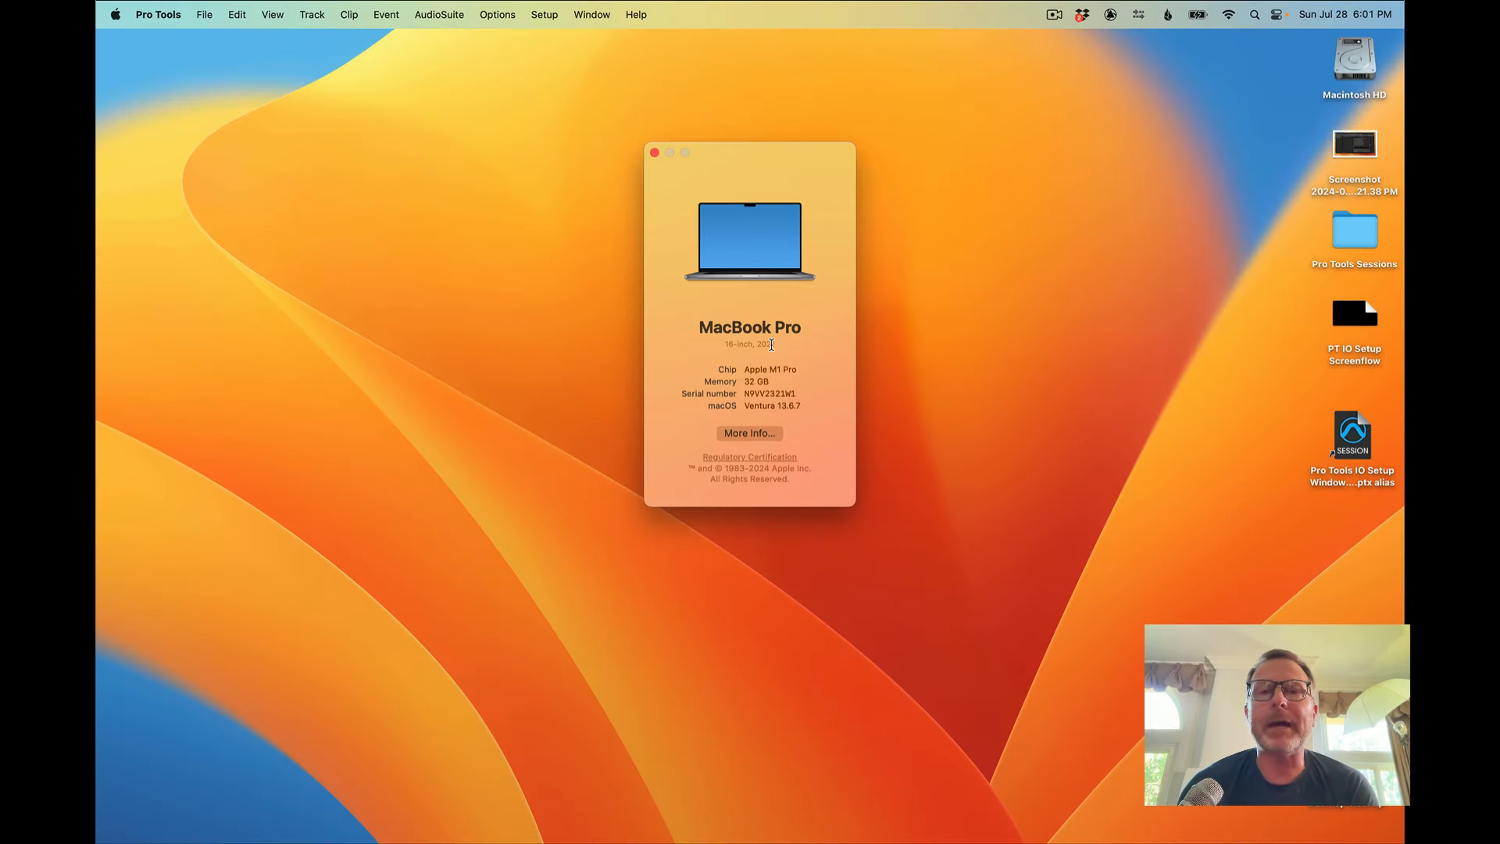
pyautogui.click(655, 153)
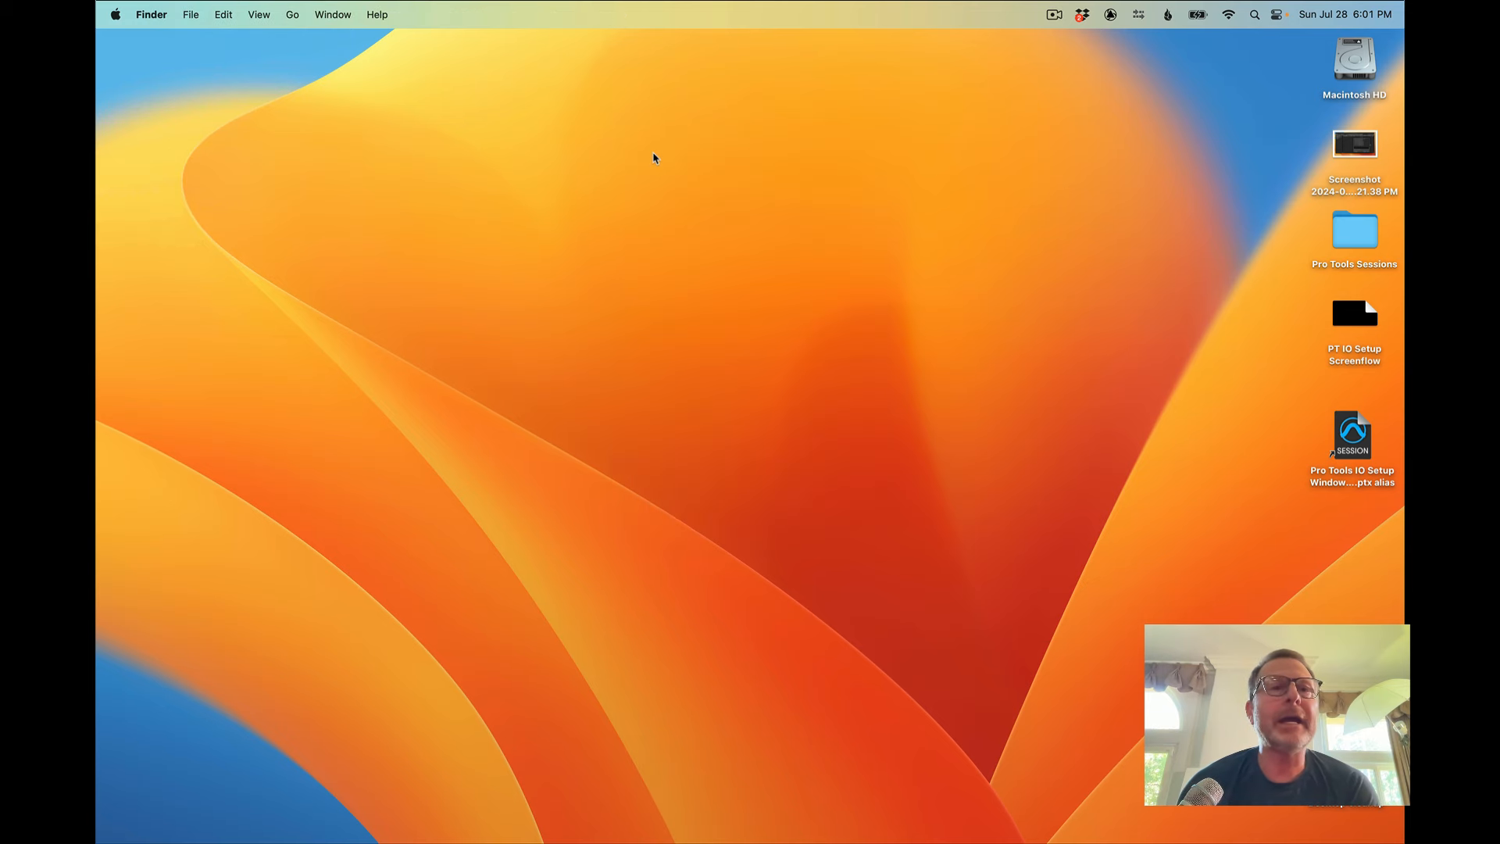
# Switch back to Pro Tools and open I/O Setup from the Session Notes dialog about the unmapped bus paths.
pyautogui.press('super+Tab')
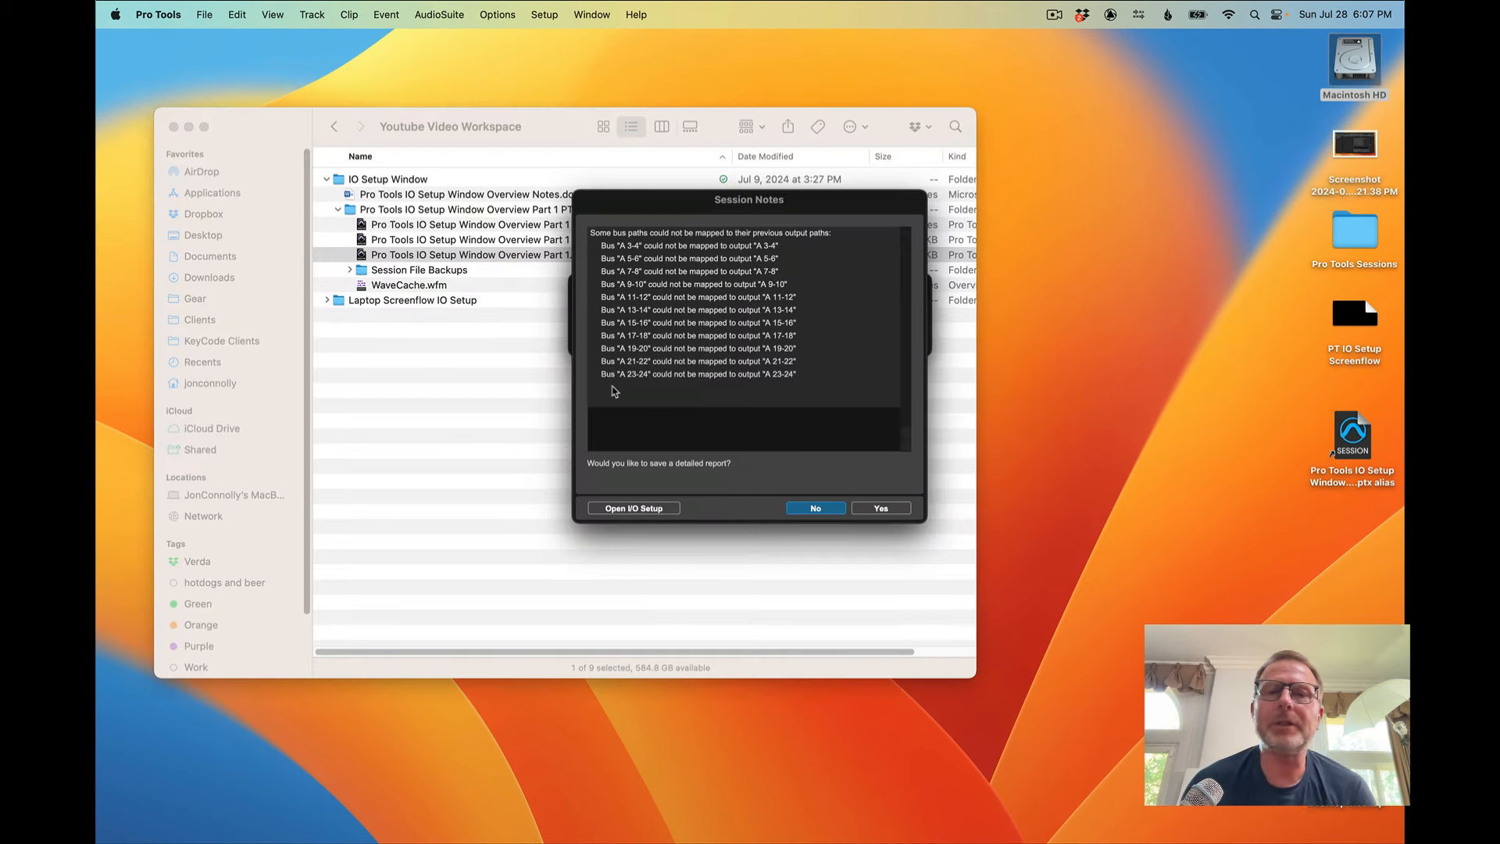
pyautogui.click(174, 128)
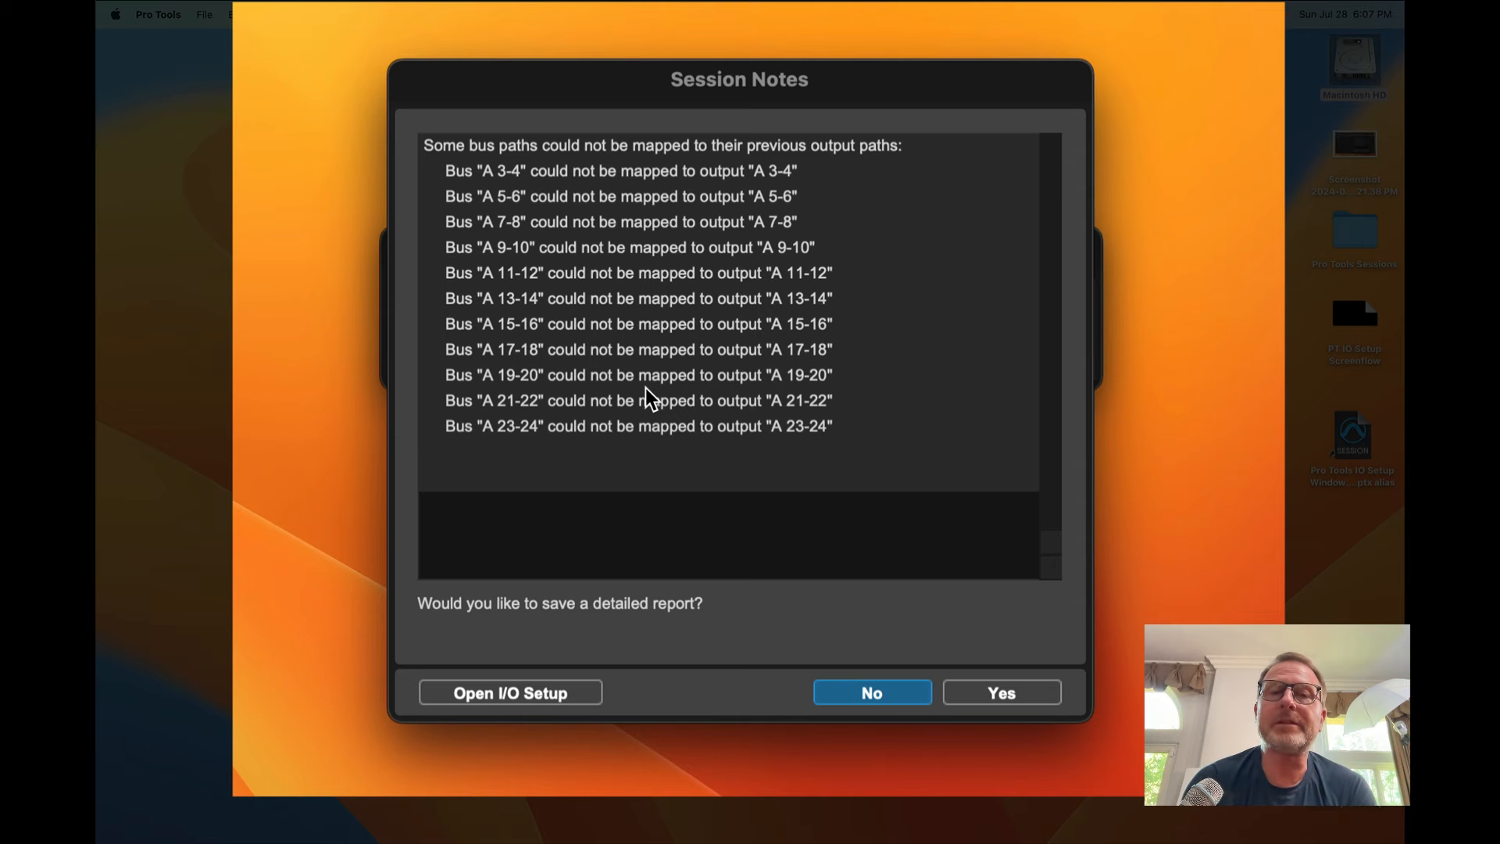
pyautogui.click(509, 695)
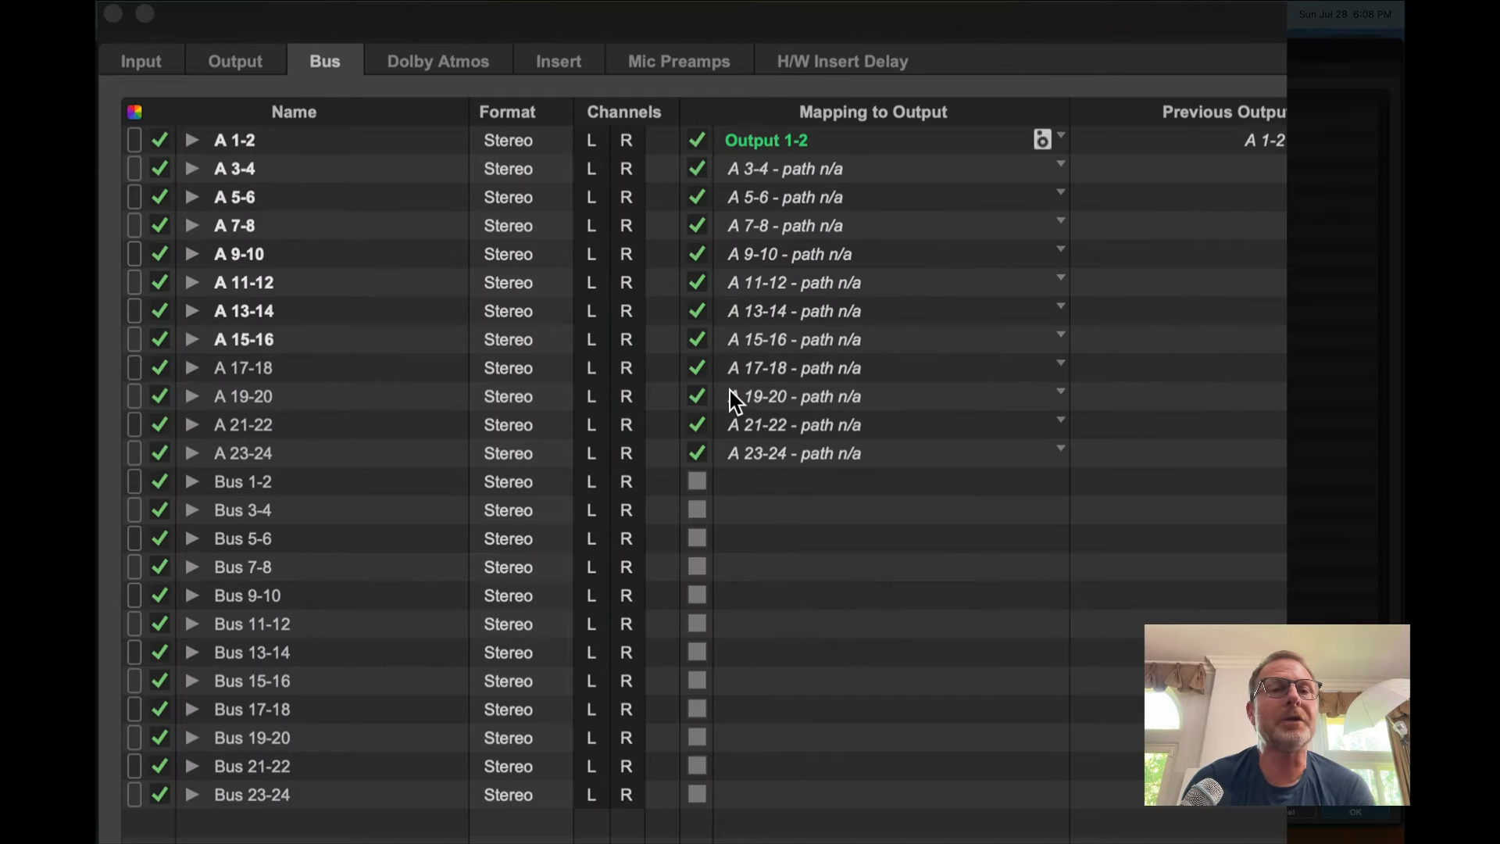
# Check the available output paths, map buses A 3-4 through A 23-24 to Output 1-2, and accept the I/O Setup changes.
pyautogui.click(234, 60)
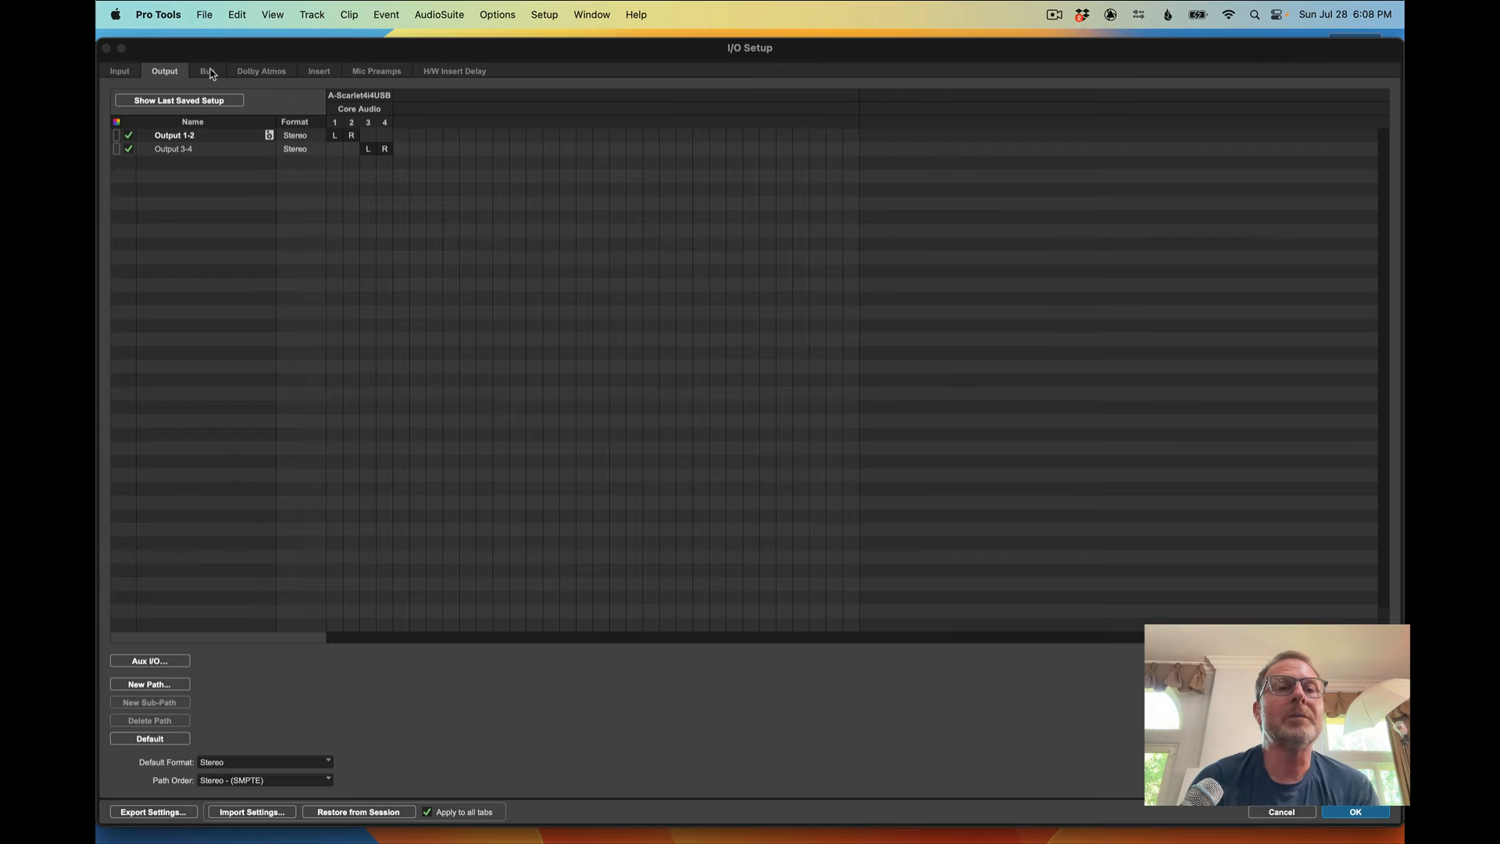
pyautogui.click(326, 61)
pyautogui.click(329, 171)
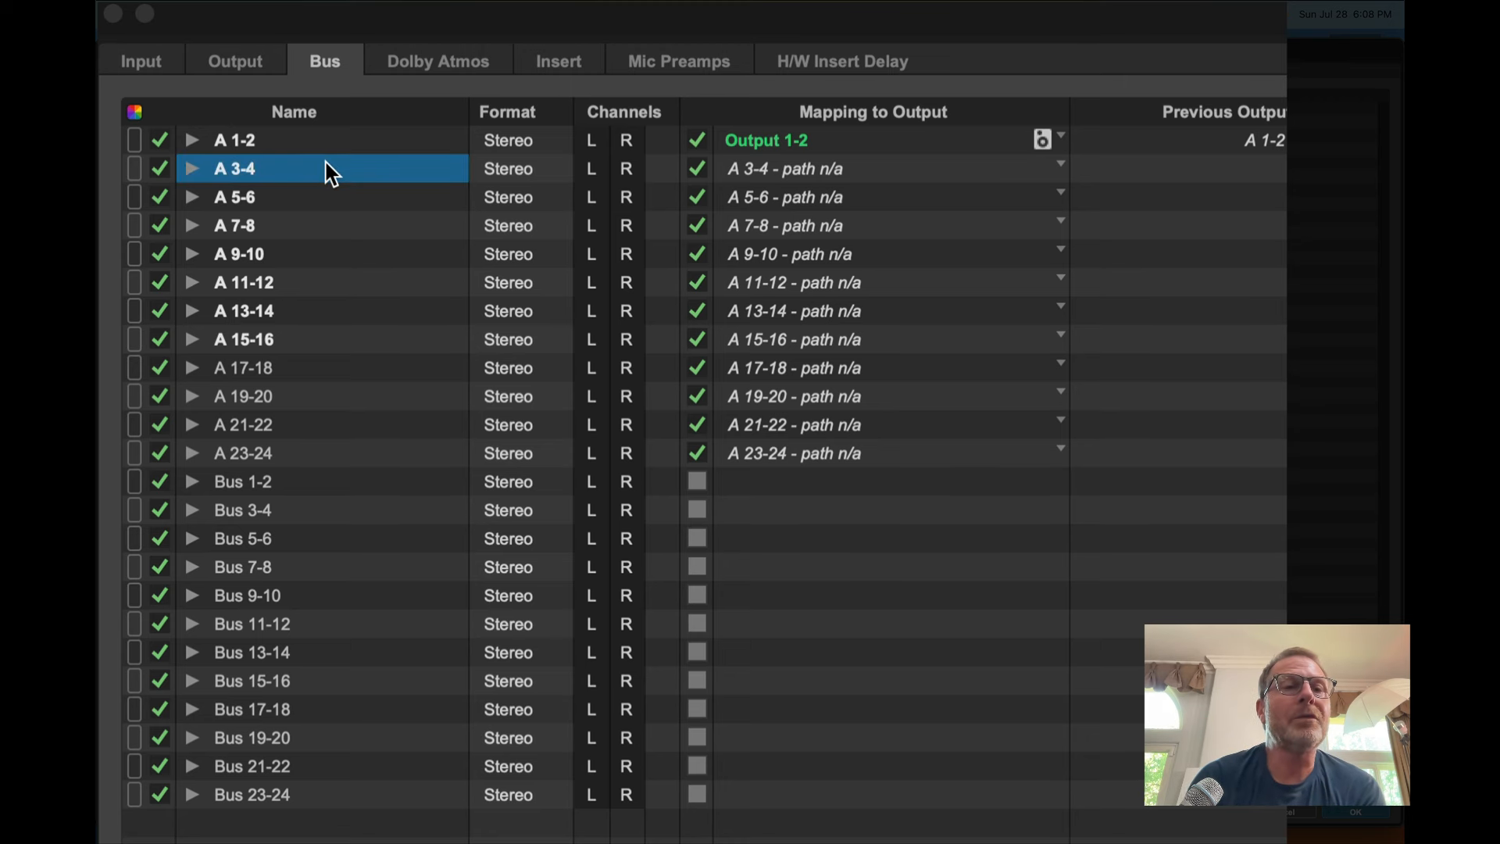
pyautogui.keyDown('shift'); pyautogui.click(312, 456); pyautogui.keyUp('shift')
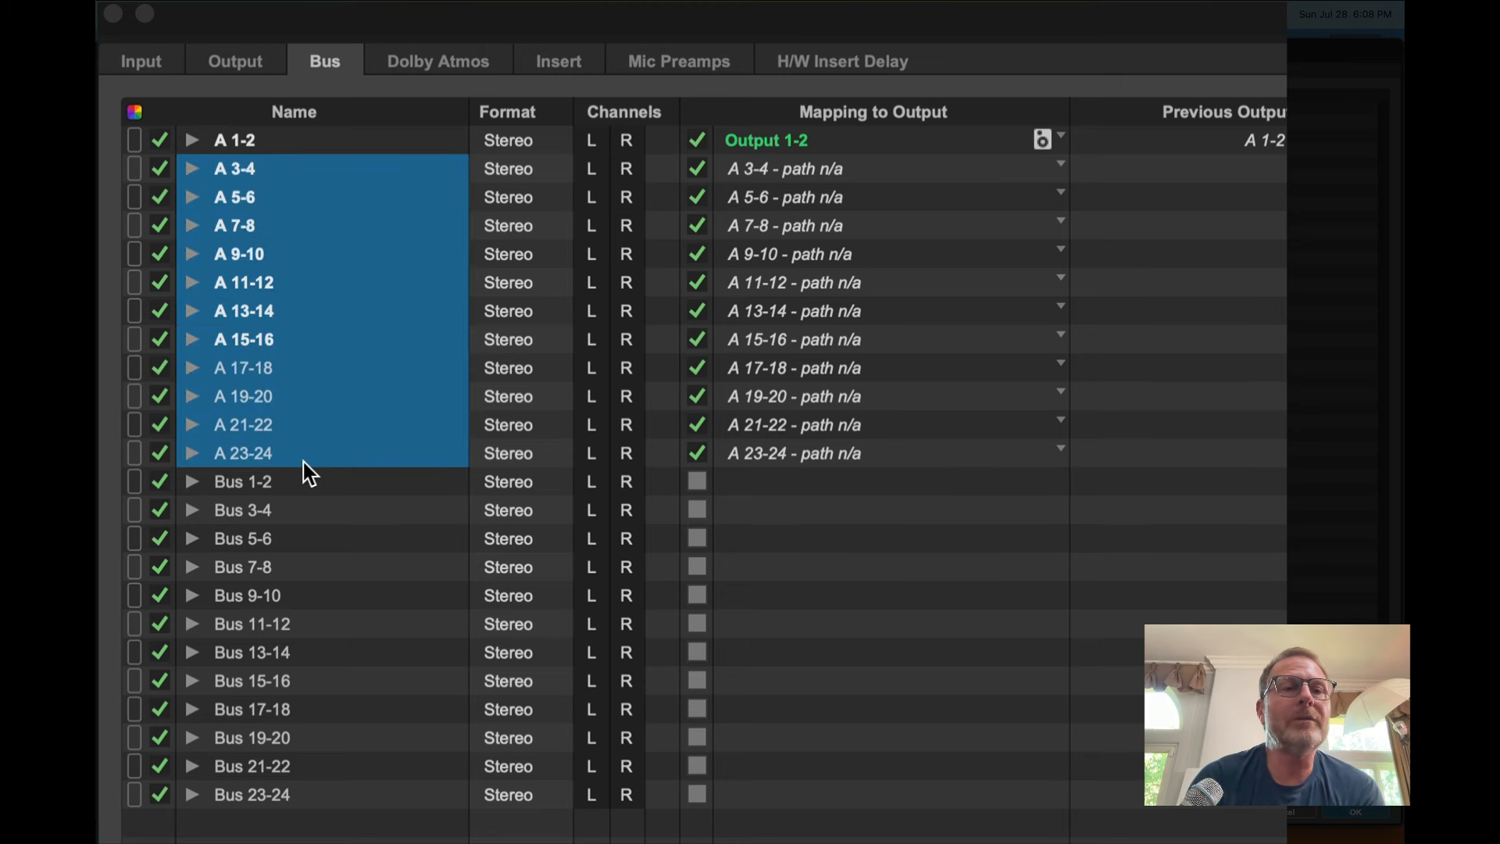
pyautogui.click(810, 173)
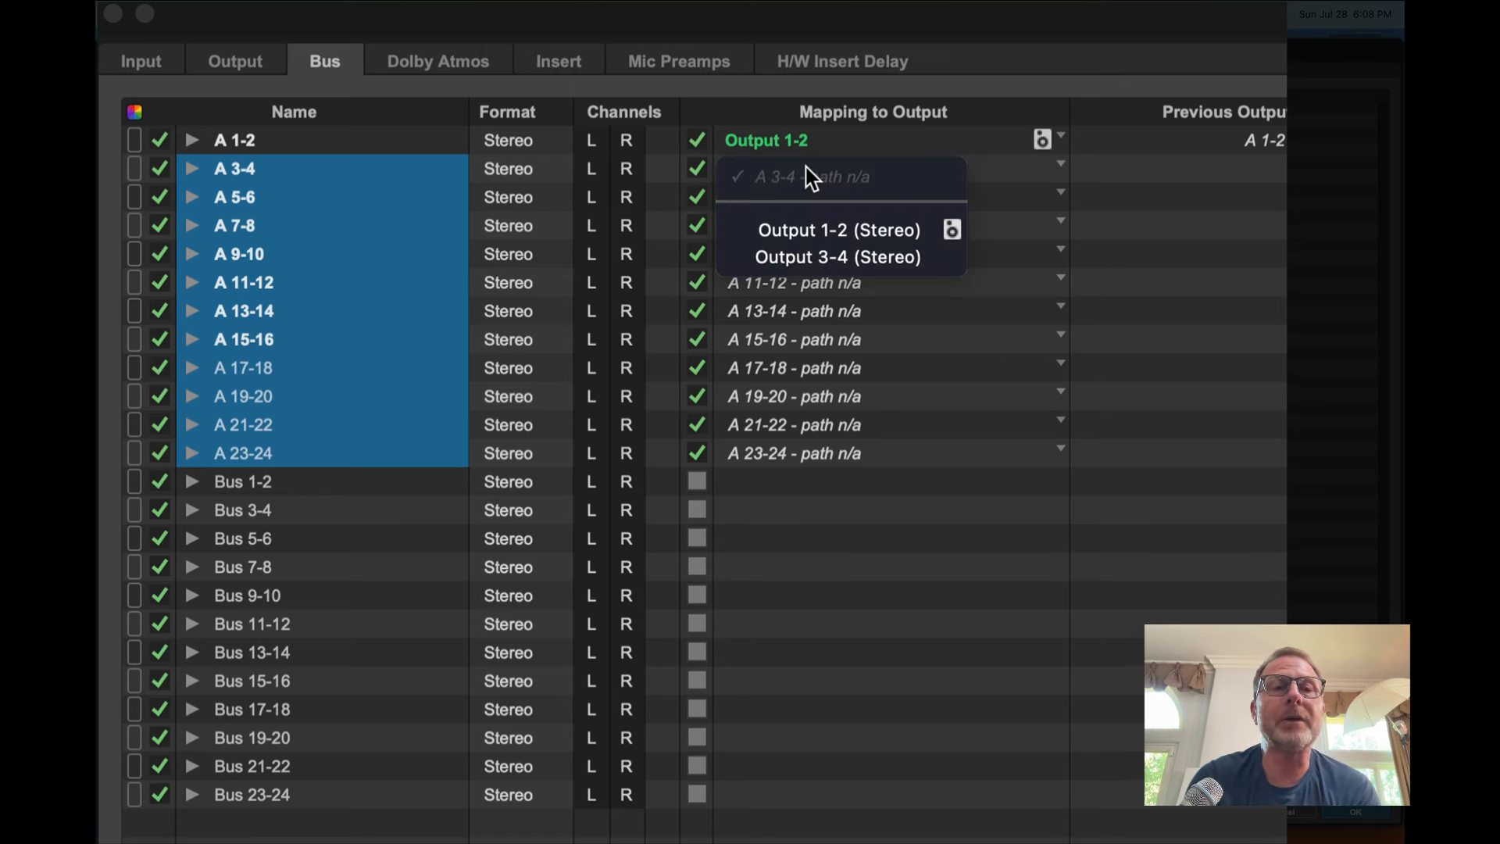
pyautogui.click(809, 235)
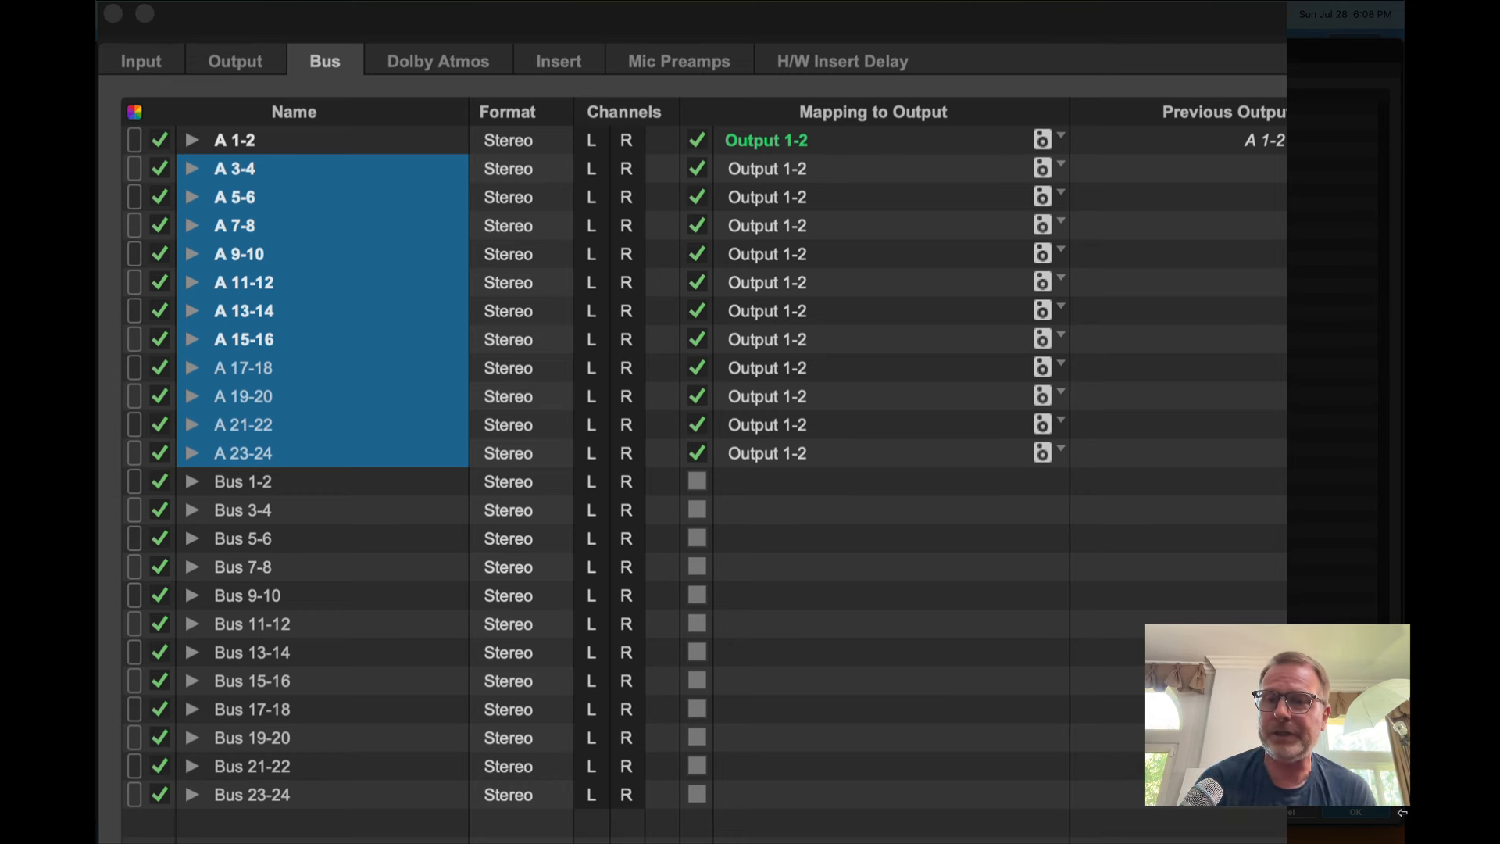
pyautogui.click(1356, 818)
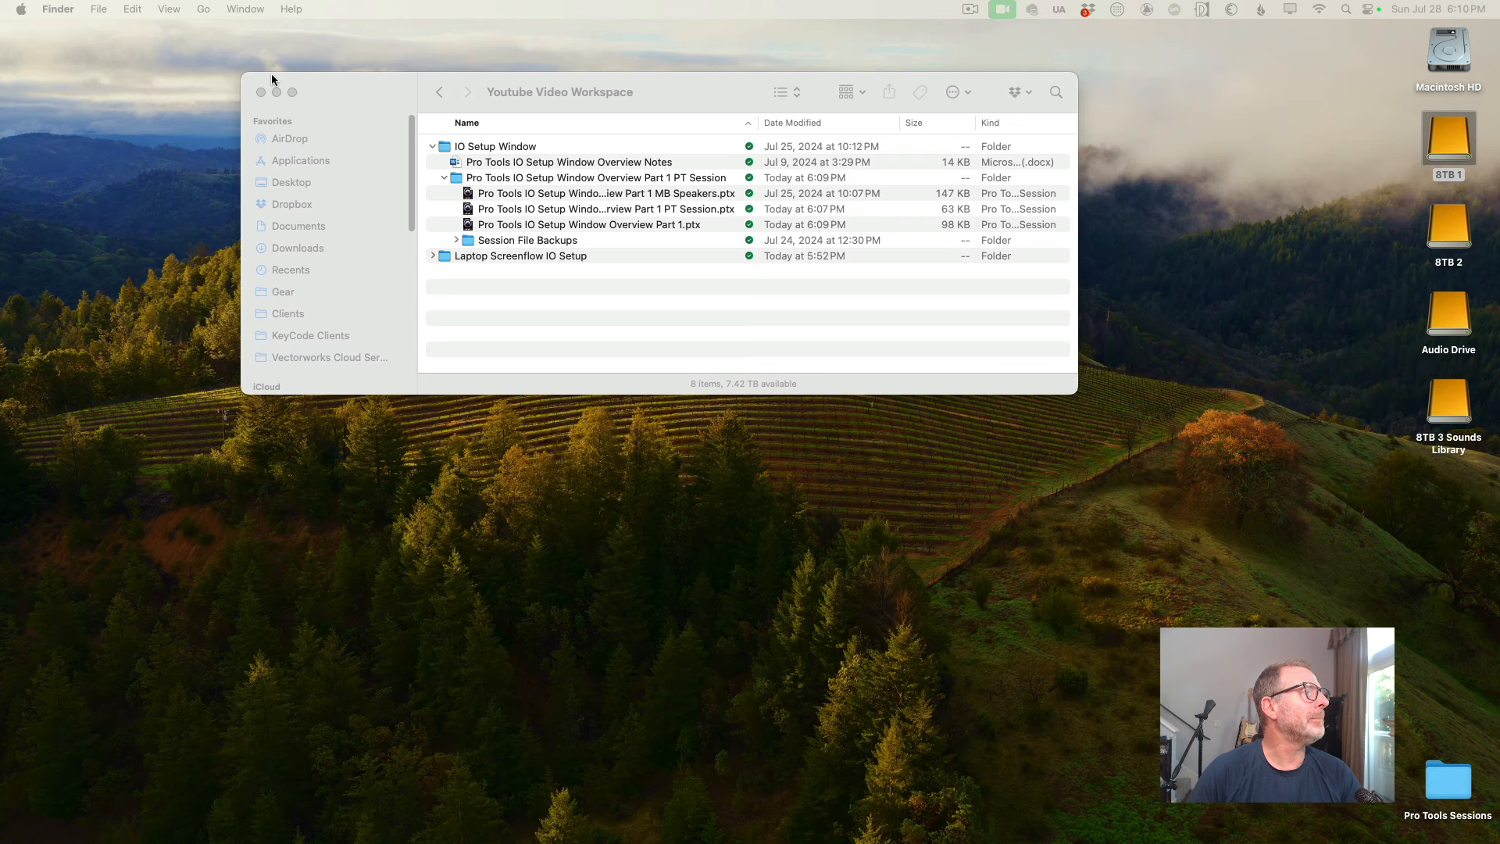
# Switch to the studio Mac, view its model and system information in About This Mac, and close it.
pyautogui.click(144, 49)
pyautogui.click(19, 10)
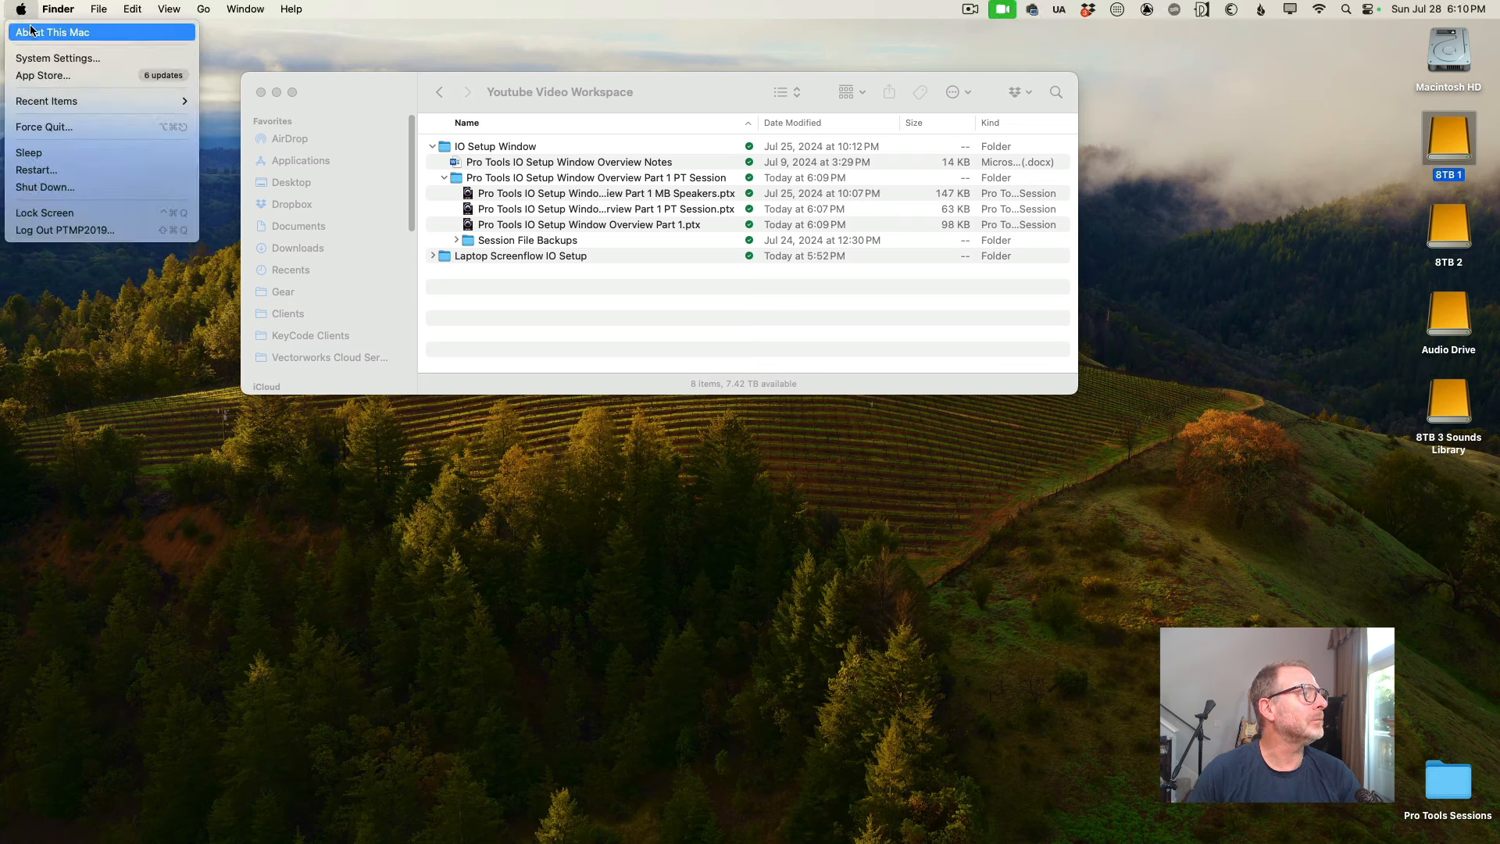
pyautogui.click(367, 266)
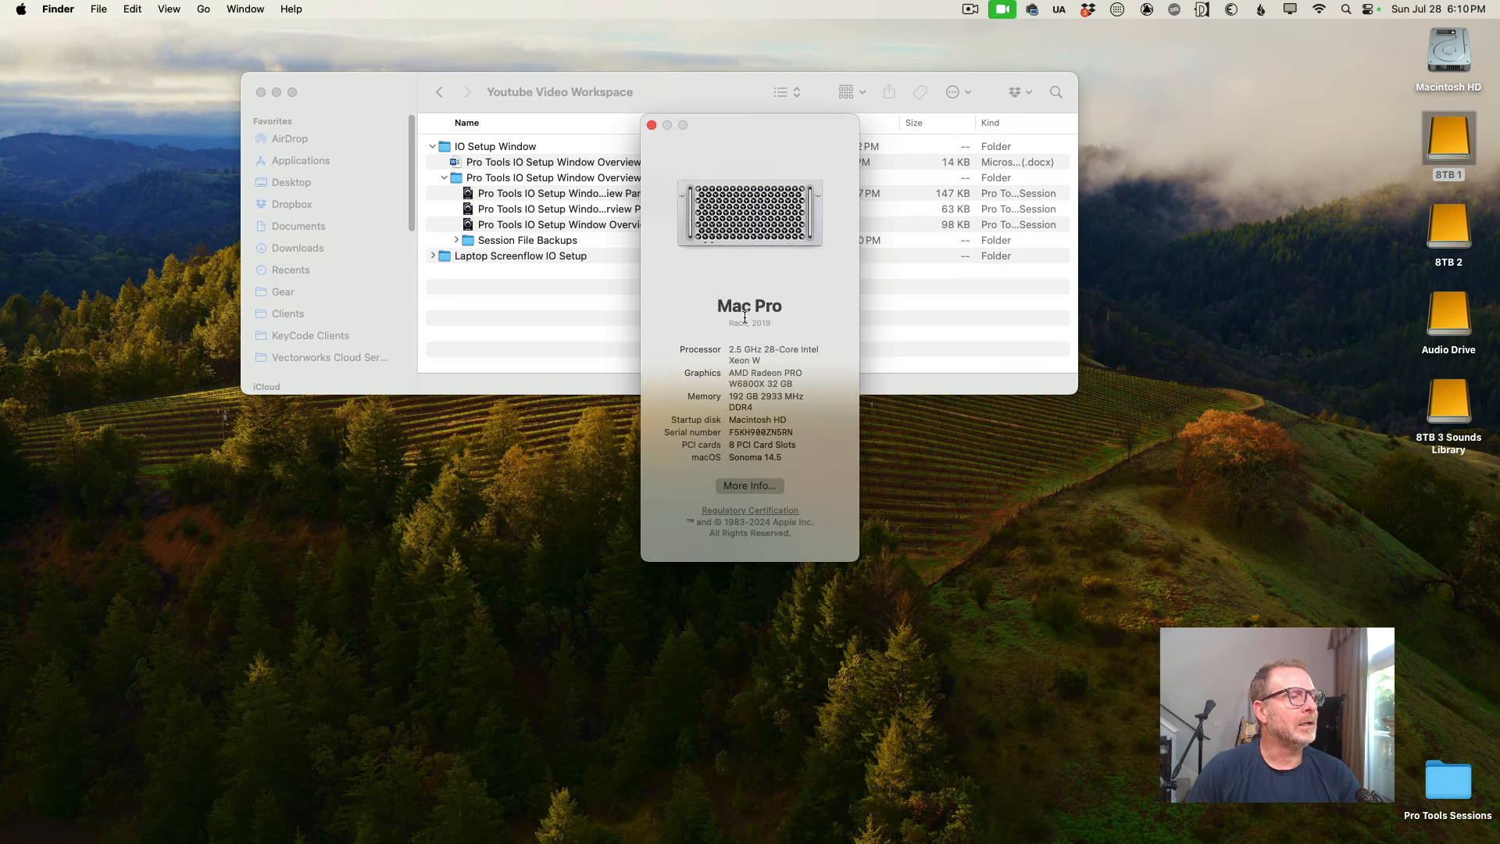
pyautogui.click(652, 125)
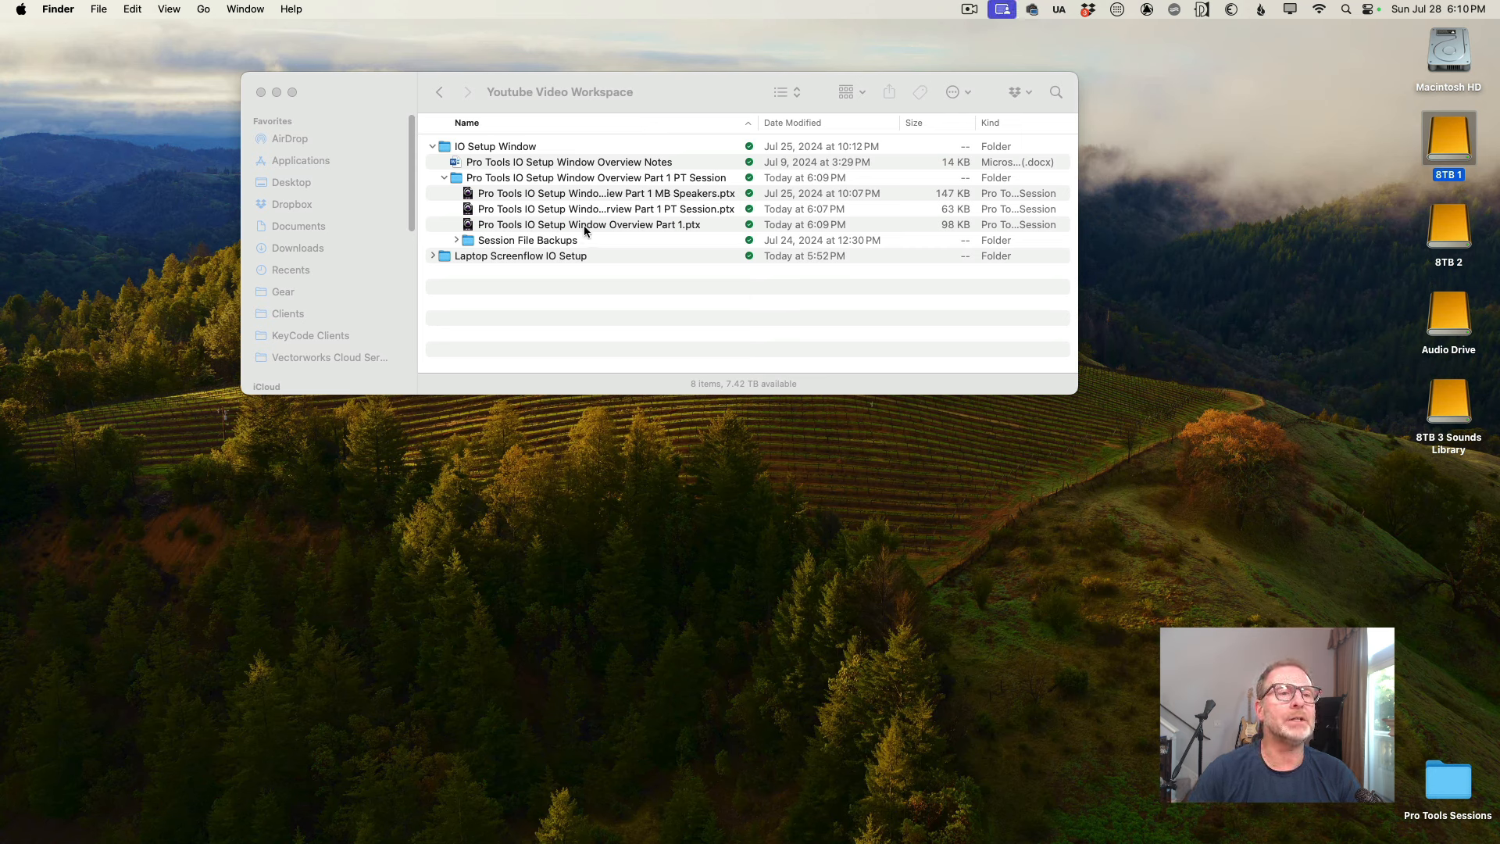
# Open the session Pro Tools IO Setup Window Overview Part 1.ptx from Finder and bring its Edit window to the front.
pyautogui.click(485, 225)
pyautogui.click(476, 226)
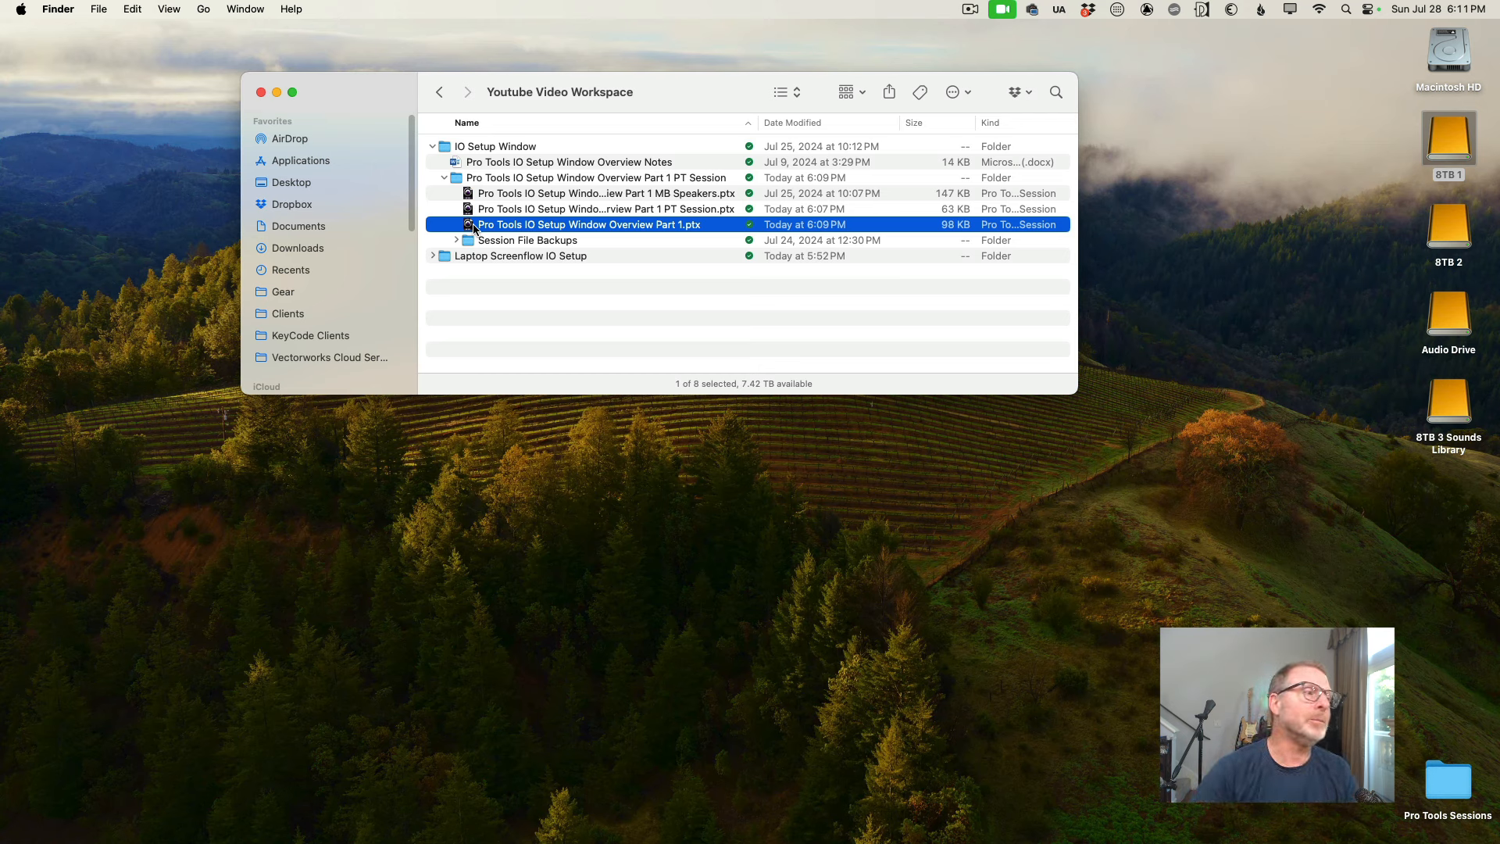
pyautogui.doubleClick(472, 226)
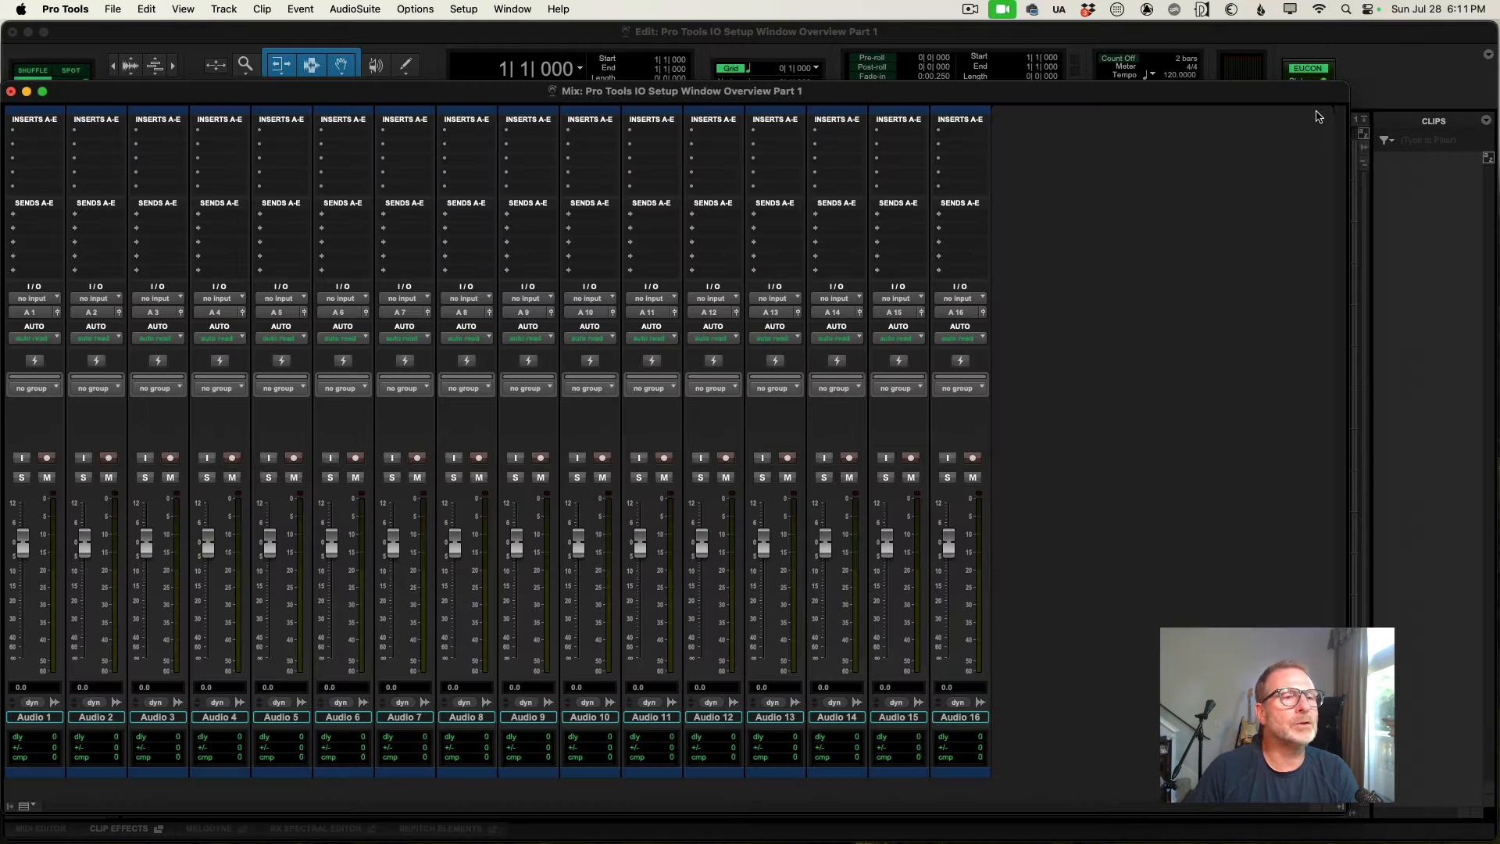
pyautogui.click(440, 30)
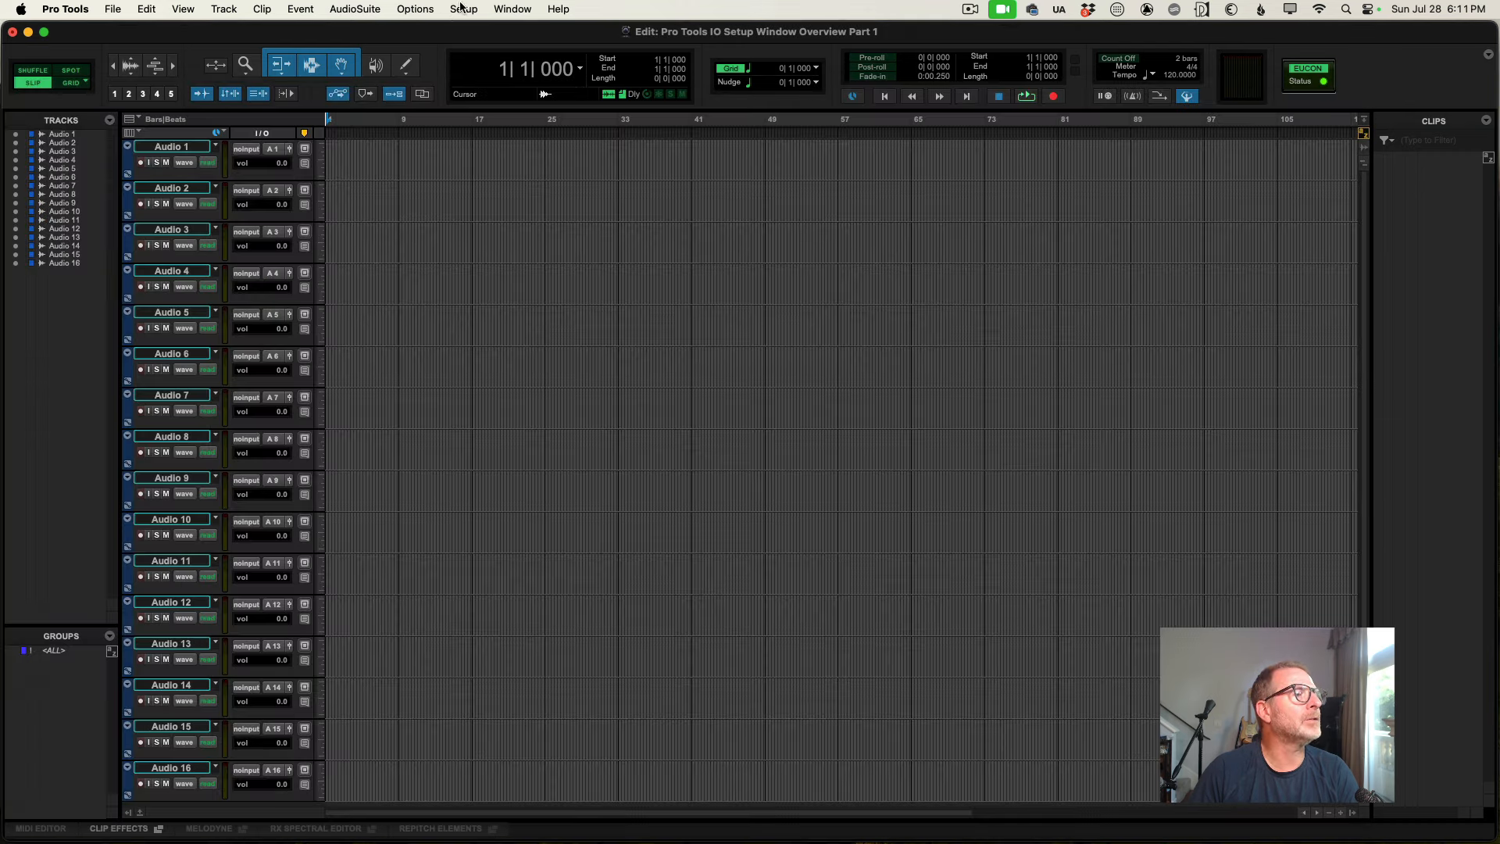
# Compare the output paths with the bus mappings in I/O Setup, expand all buses' mono sub-paths, and close the window.
pyautogui.click(464, 10)
pyautogui.click(469, 111)
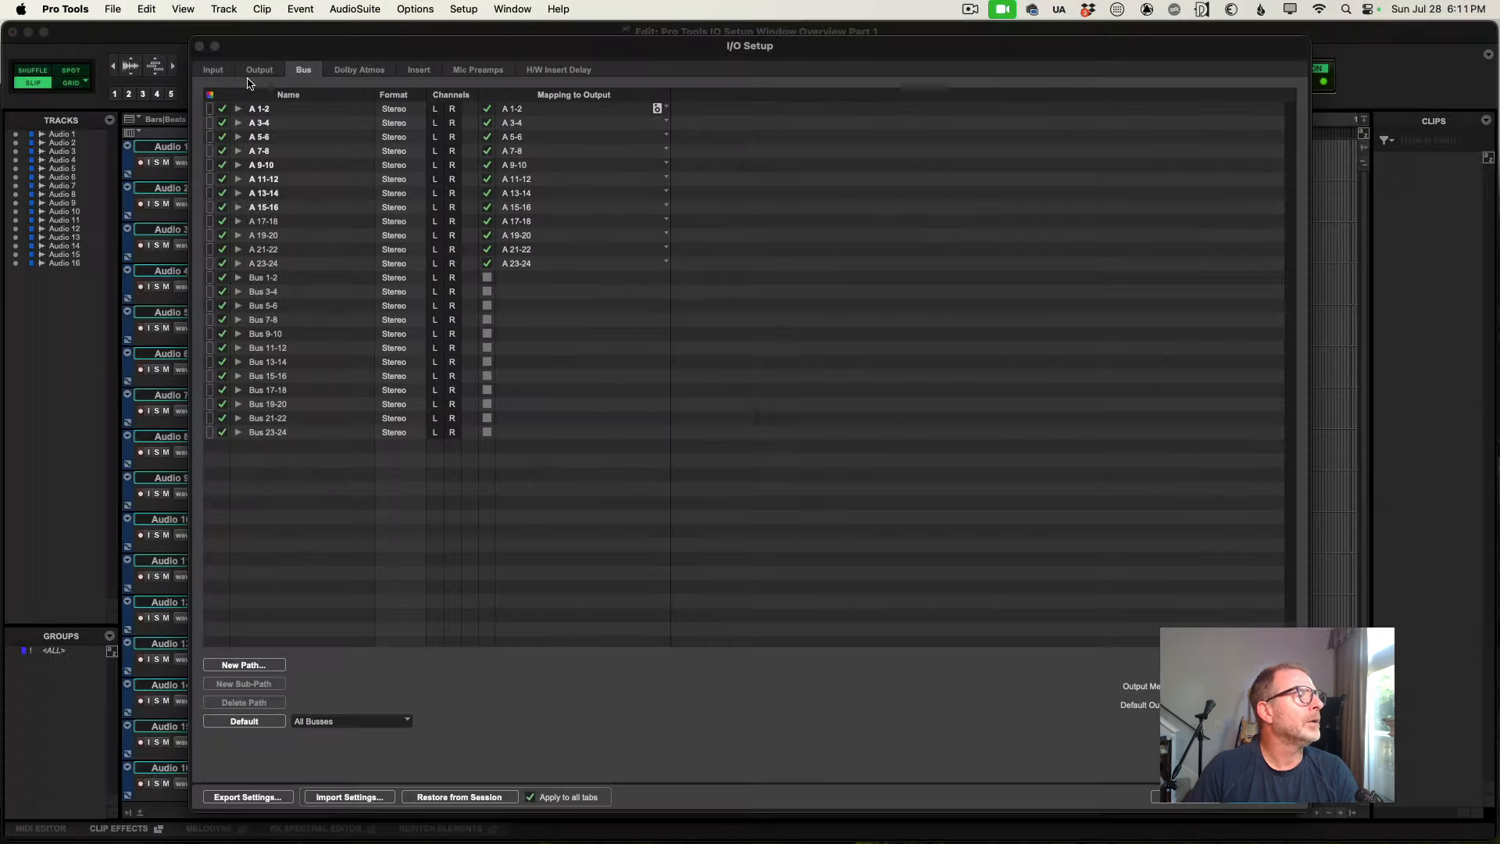
pyautogui.click(256, 67)
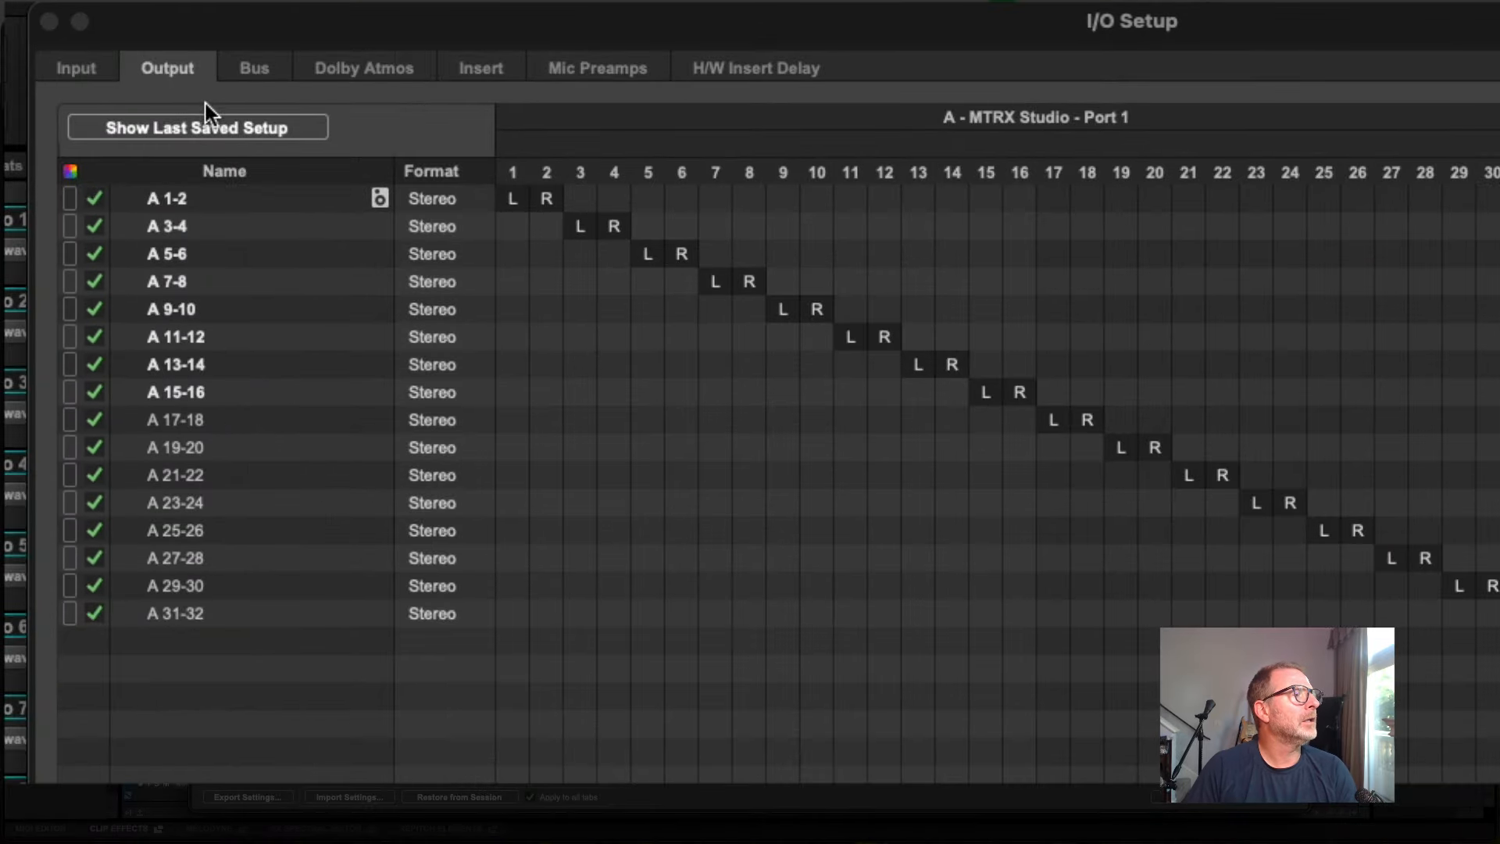
pyautogui.click(259, 67)
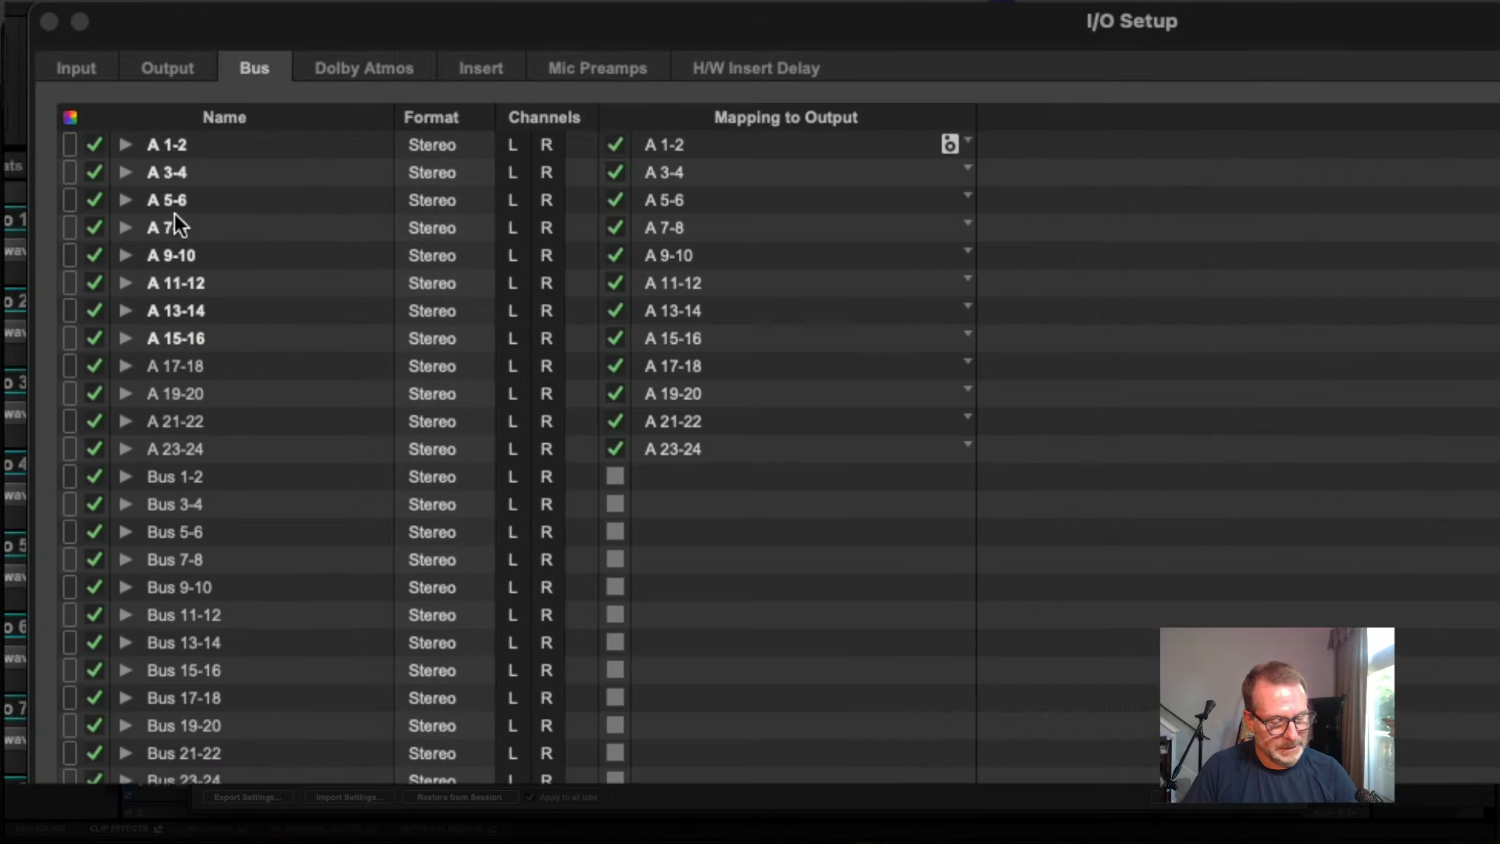
pyautogui.keyDown('alt'); pyautogui.click(125, 254); pyautogui.keyUp('alt')
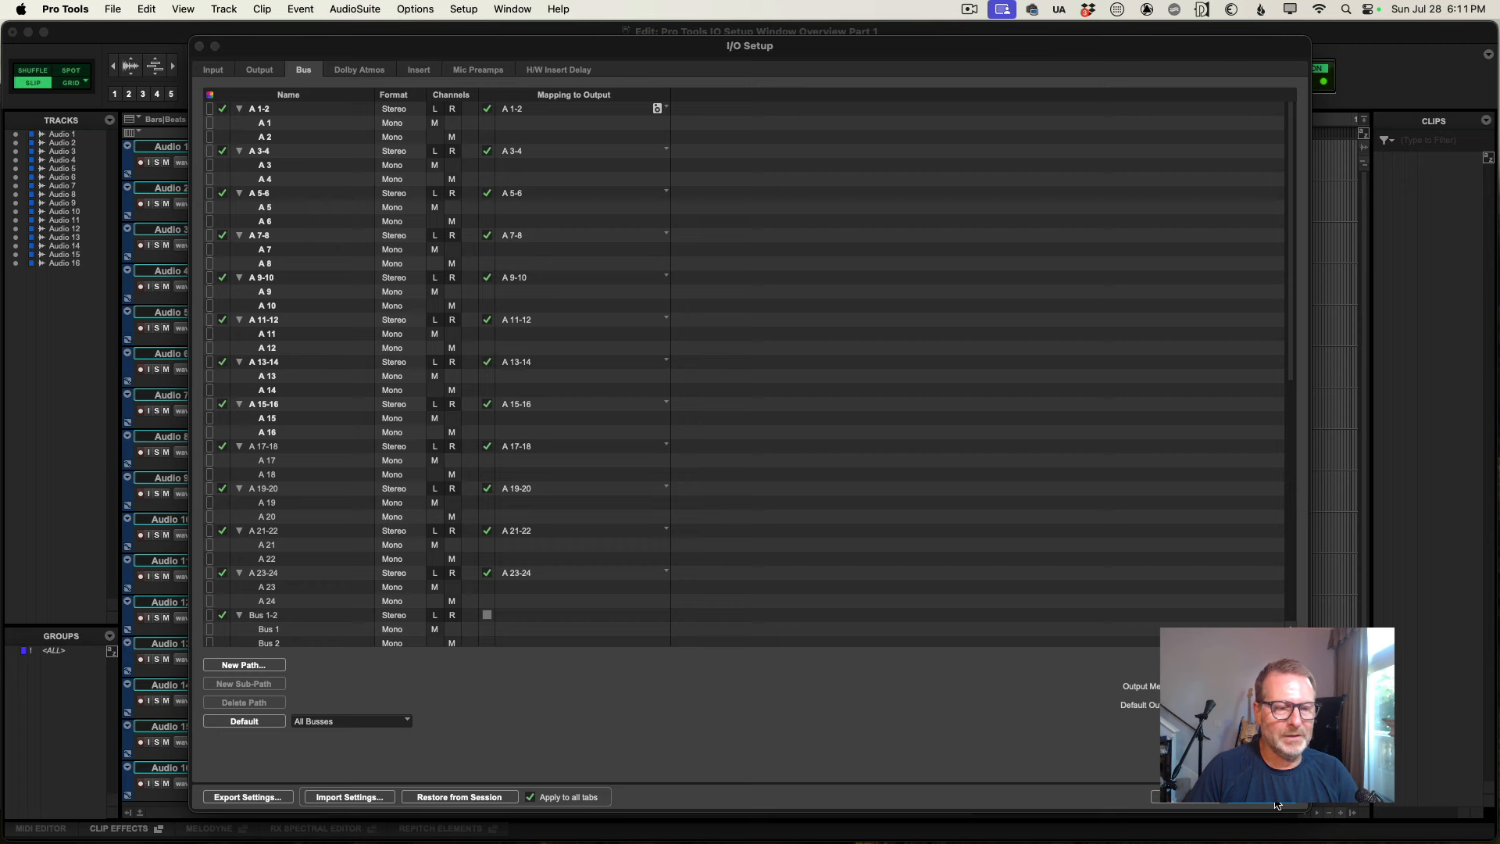
pyautogui.click(1276, 805)
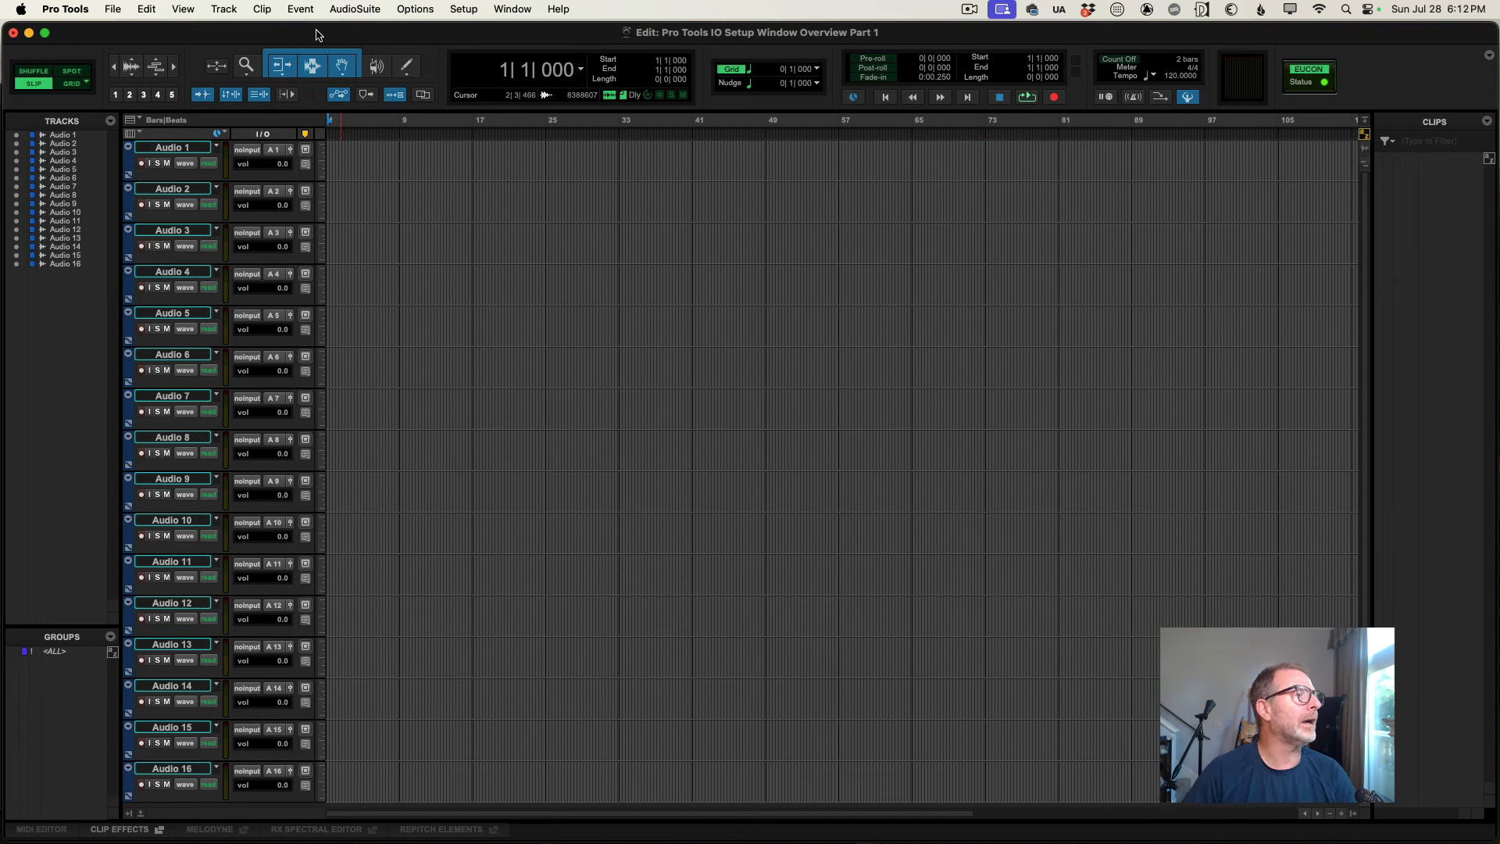
# Save a copy of the session in the same folder under the name Pro Tools IO Setup HDX to Laptop.
pyautogui.click(112, 9)
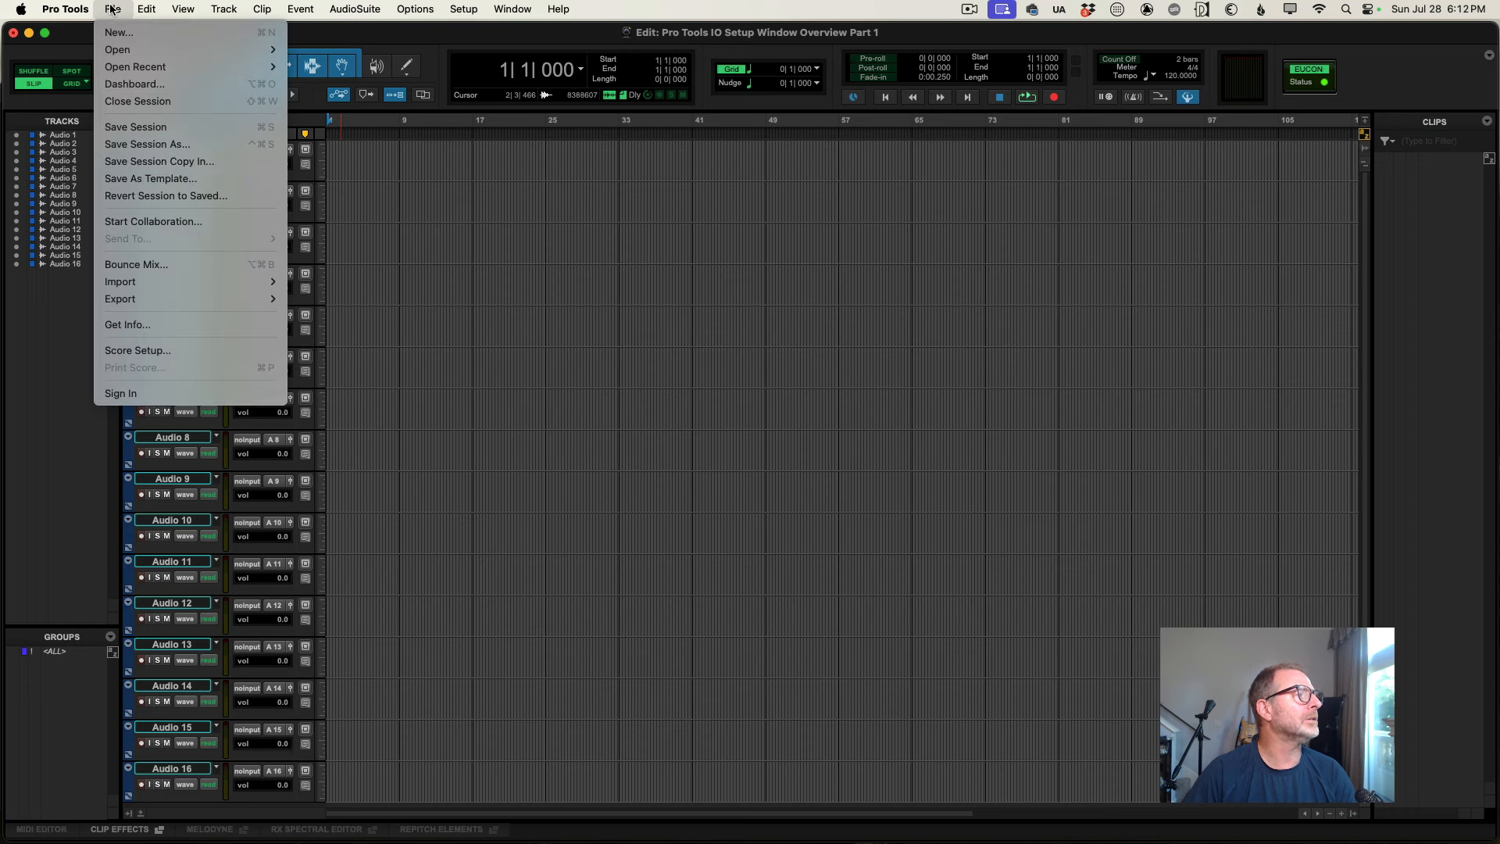
pyautogui.click(137, 145)
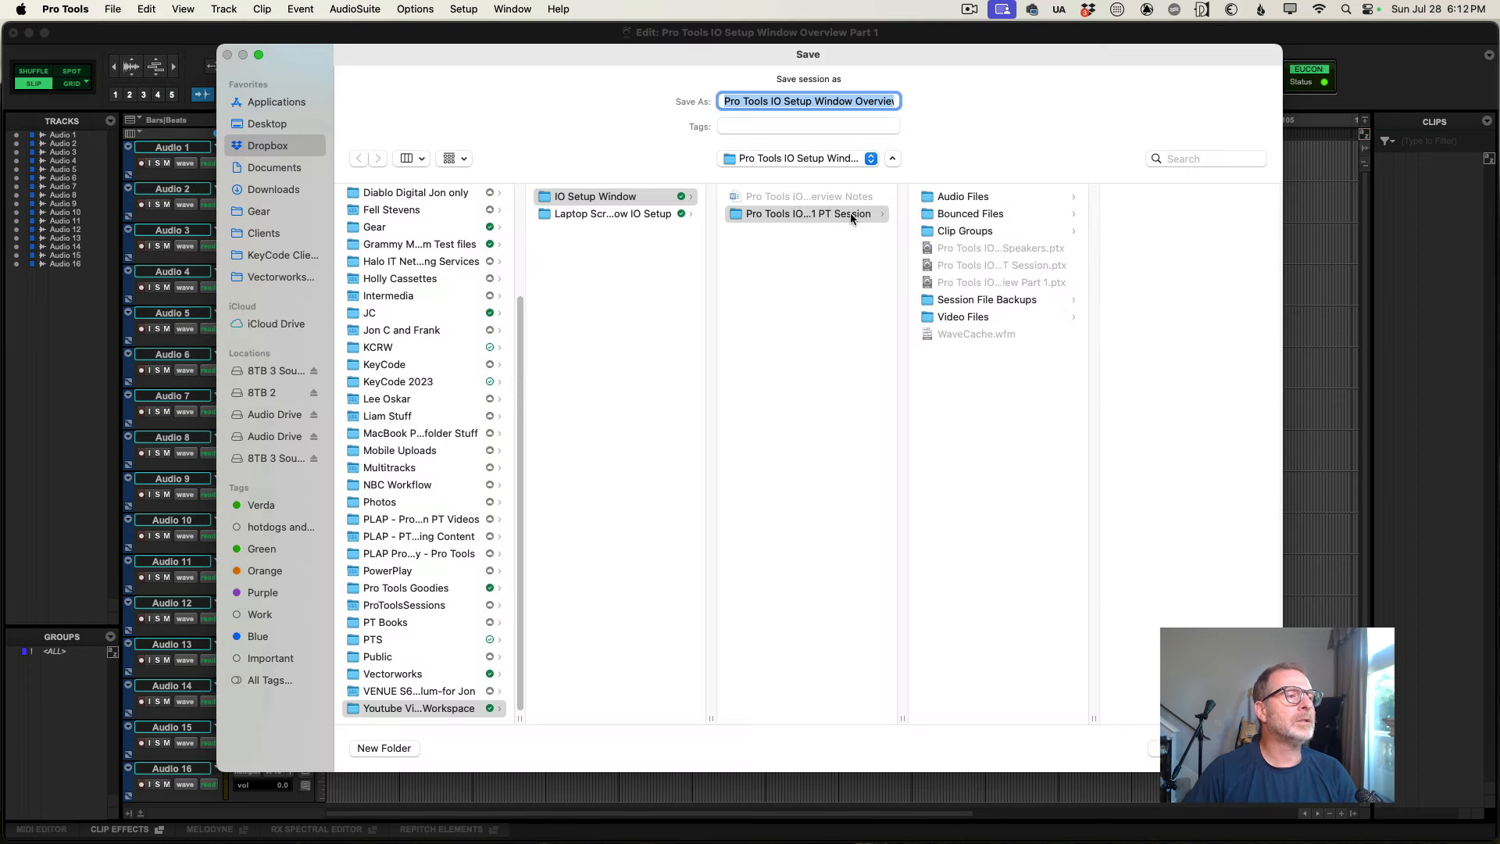
pyautogui.click(872, 100)
pyautogui.doubleClick(872, 100)
pyautogui.press('BackSpace')
pyautogui.press('BackSpace')
pyautogui.press('BackSpace')
pyautogui.press('BackSpace')
pyautogui.press('BackSpace')
pyautogui.press('BackSpace')
pyautogui.press('BackSpace')
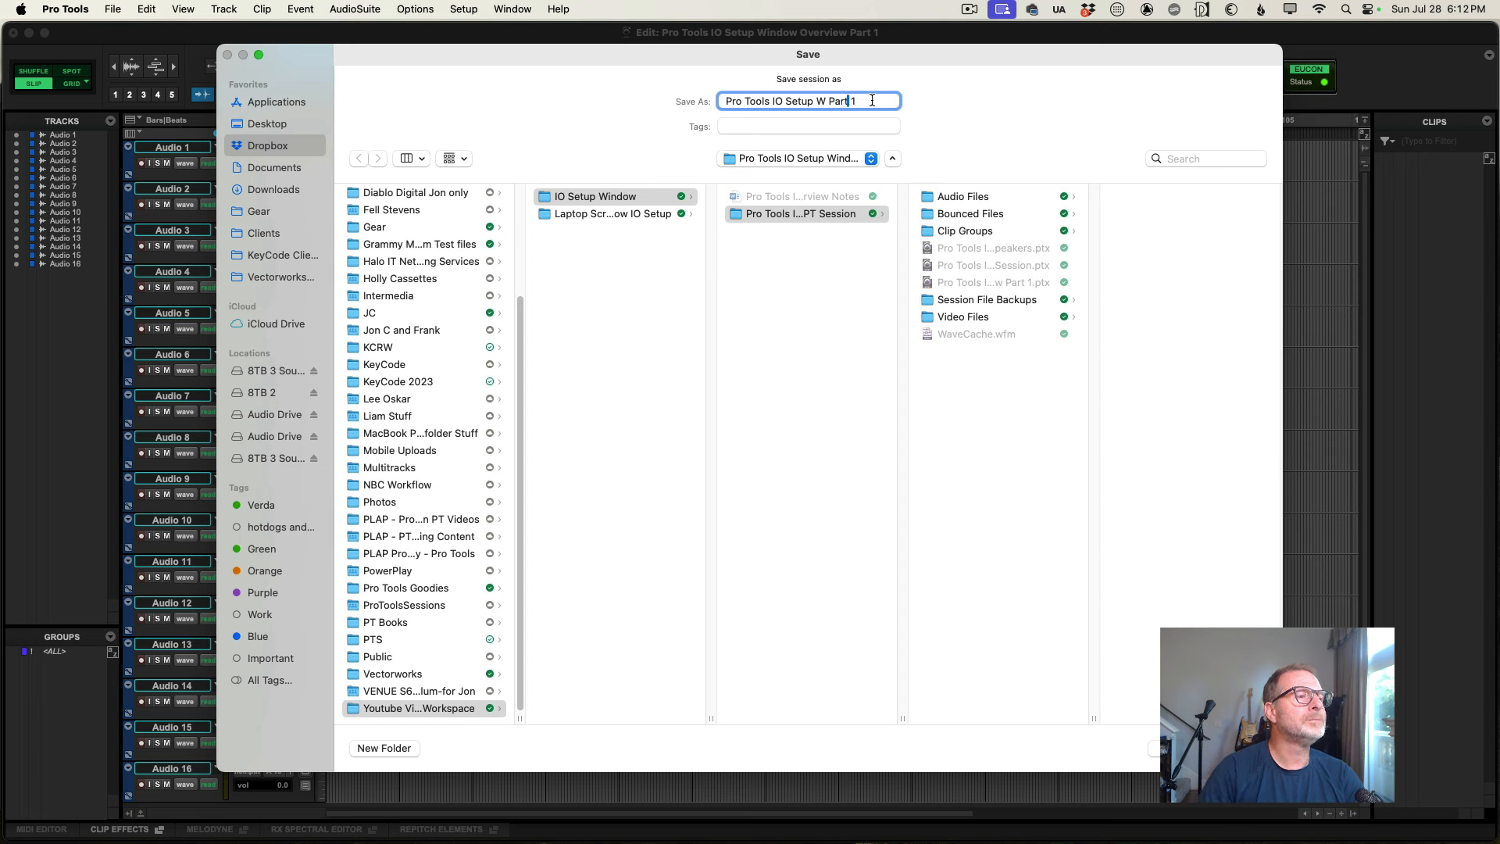
pyautogui.press('BackSpace')
pyautogui.press('BackSpace')
pyautogui.press('BackSpace')
pyautogui.press('BackSpace')
pyautogui.press('BackSpace')
pyautogui.press('BackSpace')
pyautogui.press('BackSpace')
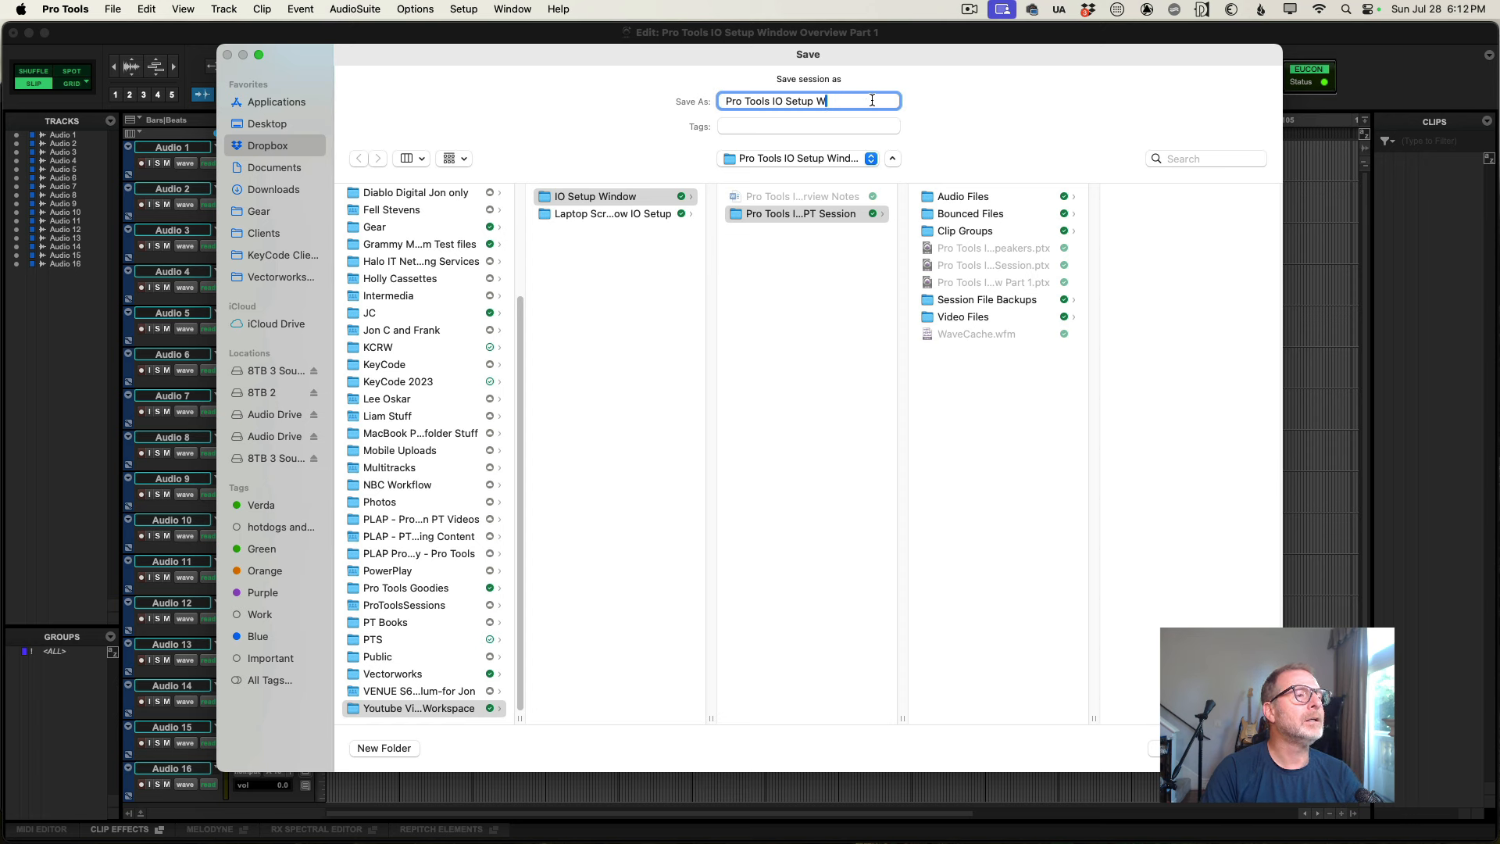
pyautogui.press('BackSpace')
pyautogui.press('BackSpace')
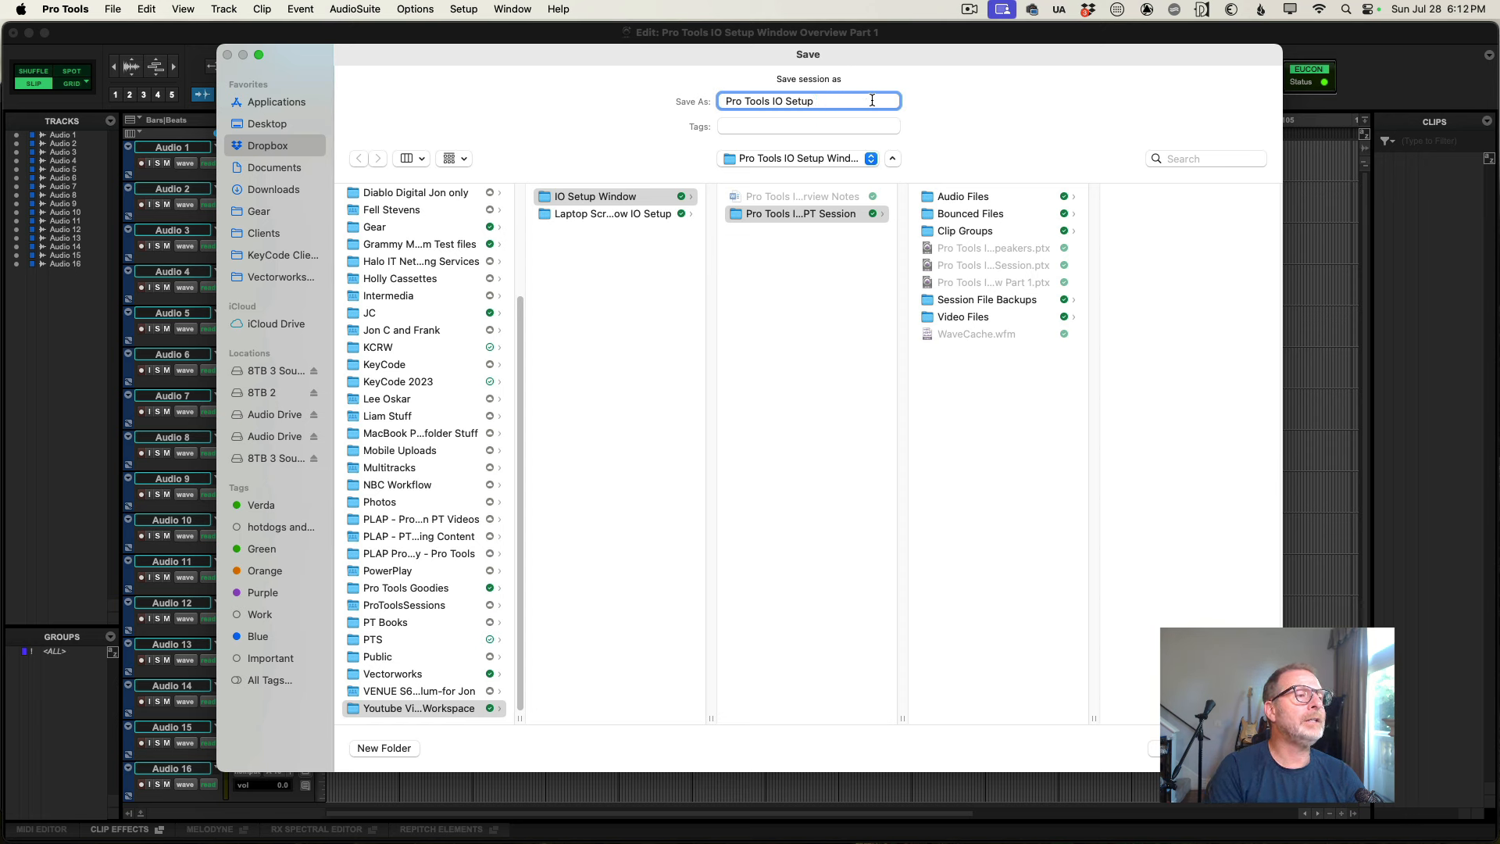
pyautogui.write('HDX to Lap')
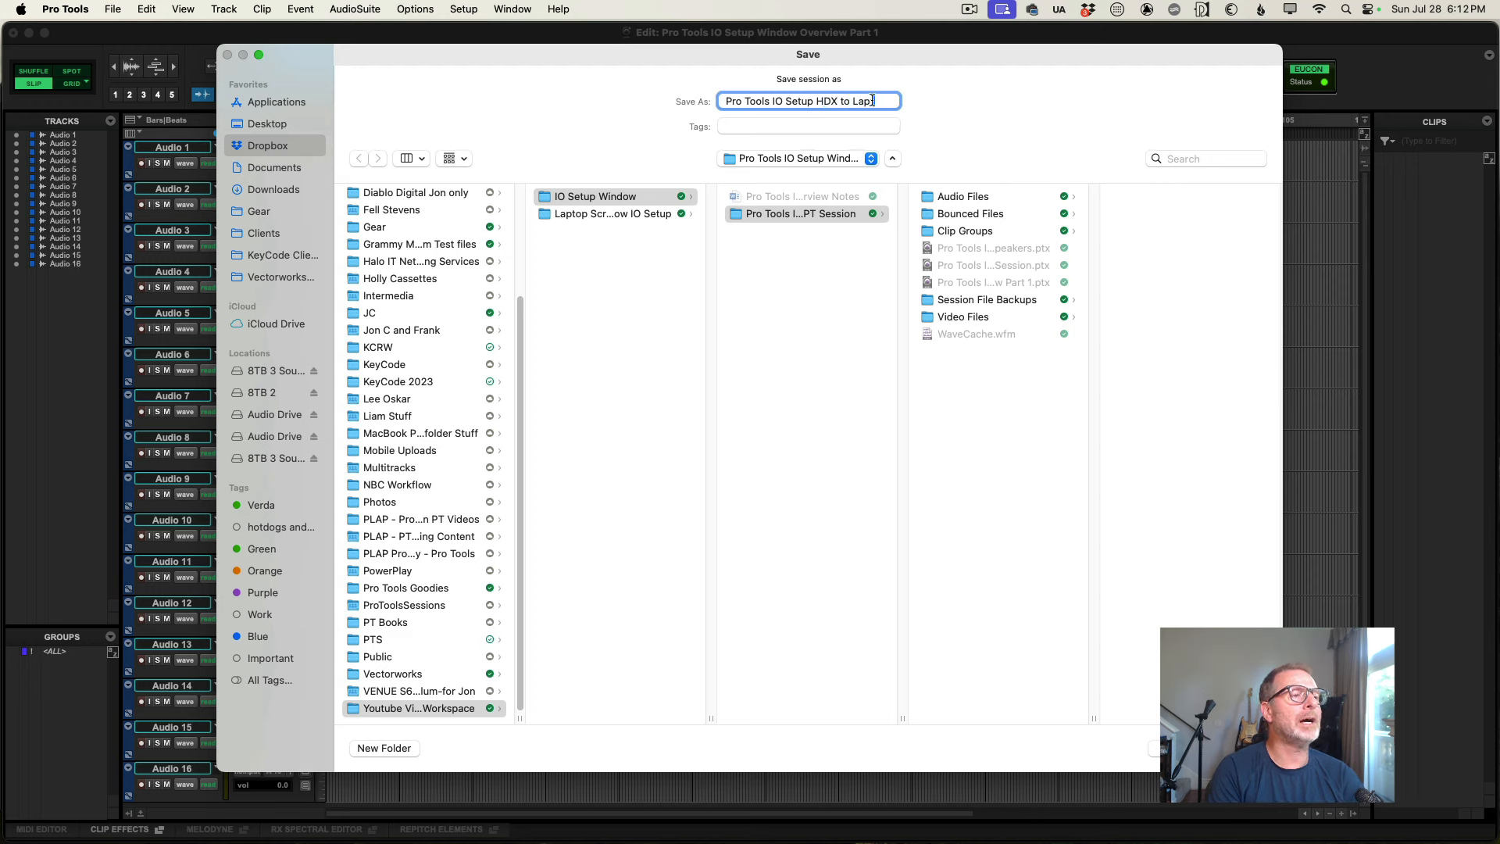
pyautogui.write('to')
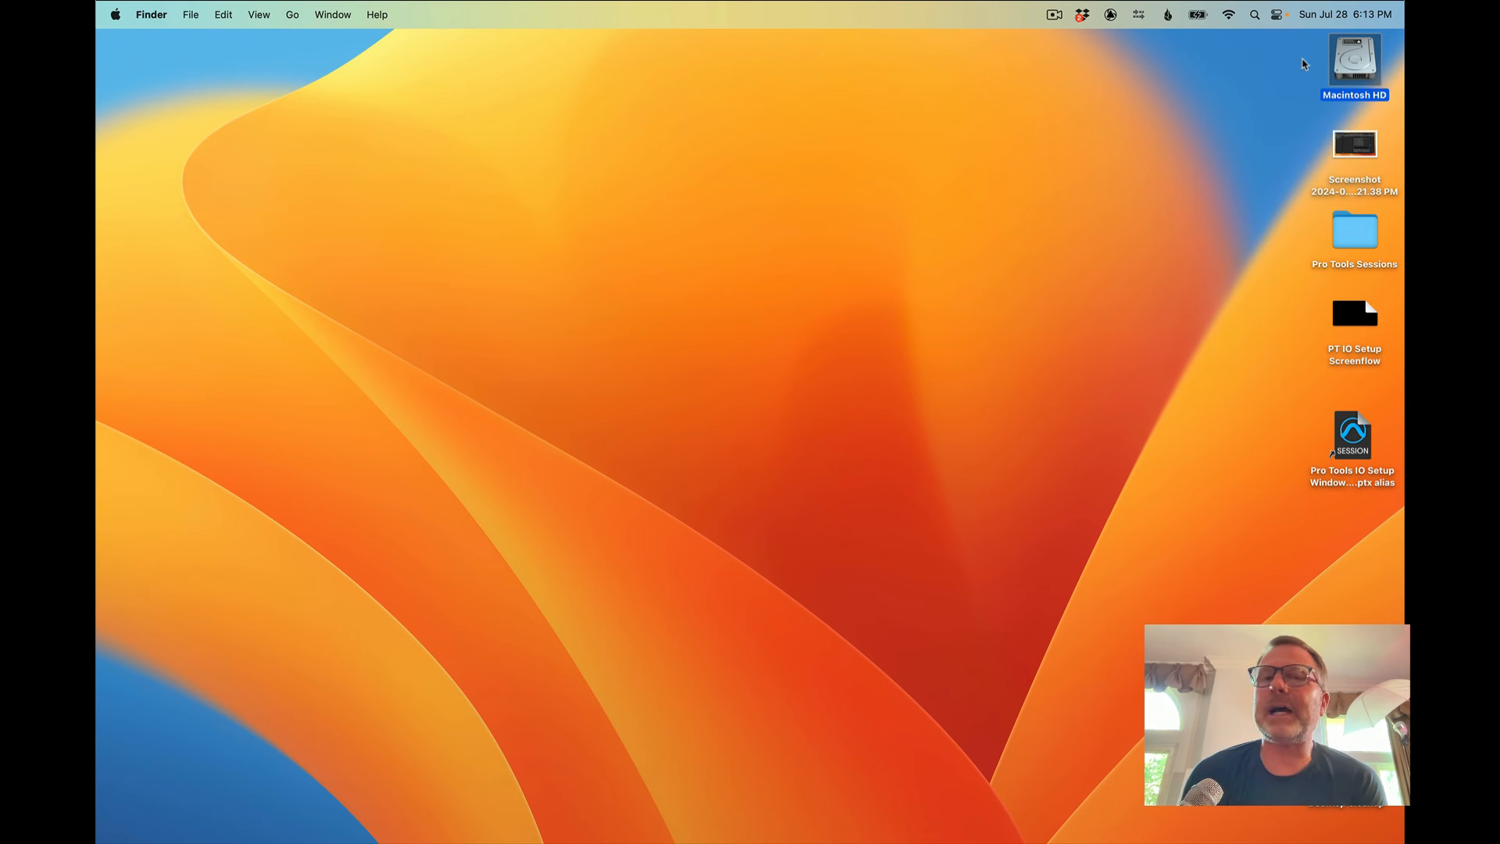
# Switch to the laptop, view its system details in About This Mac, and close them.
pyautogui.click(116, 14)
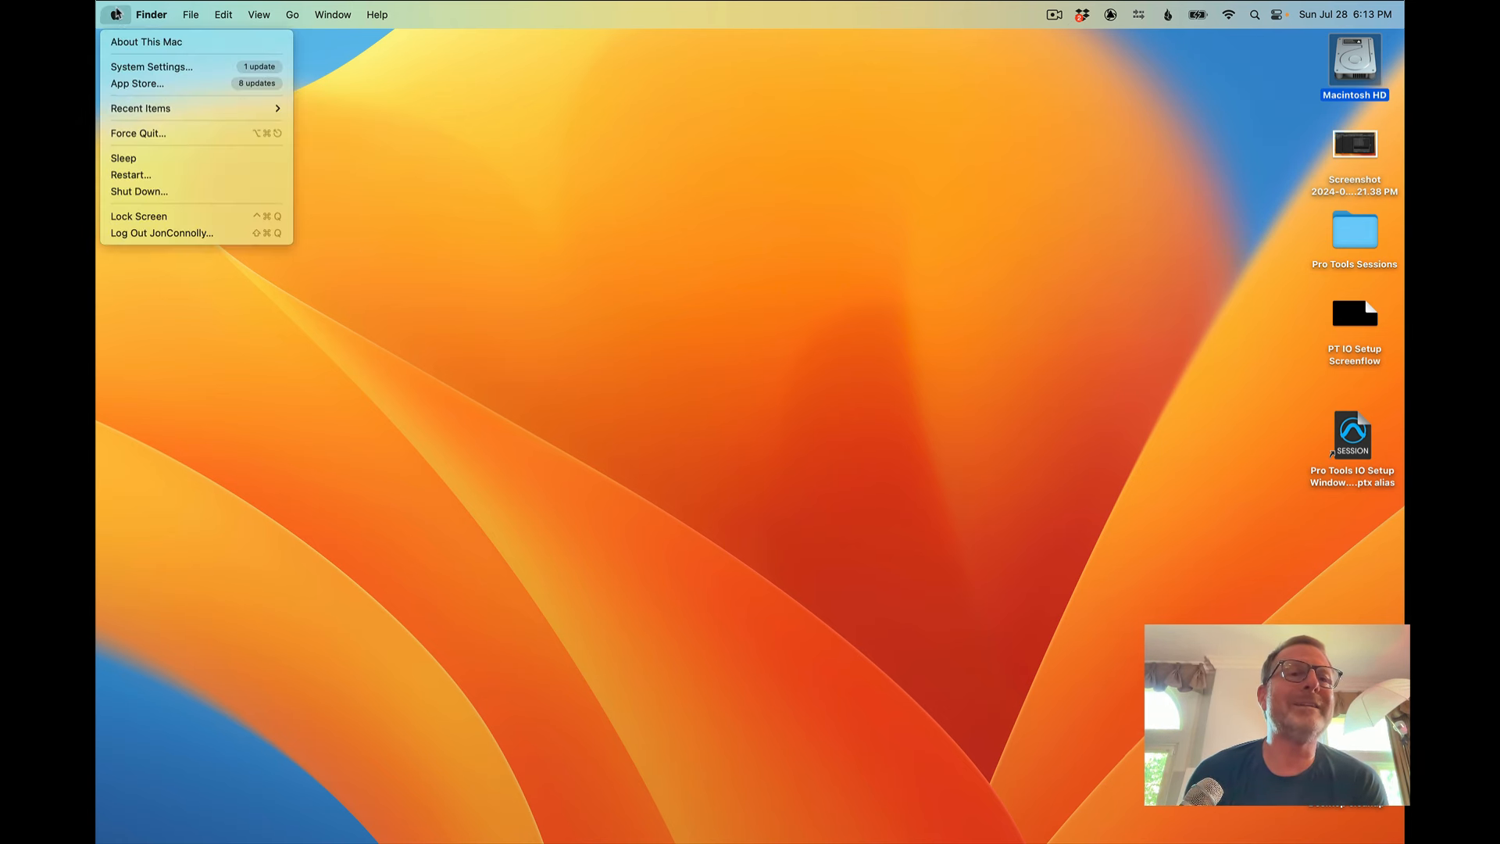
pyautogui.click(125, 39)
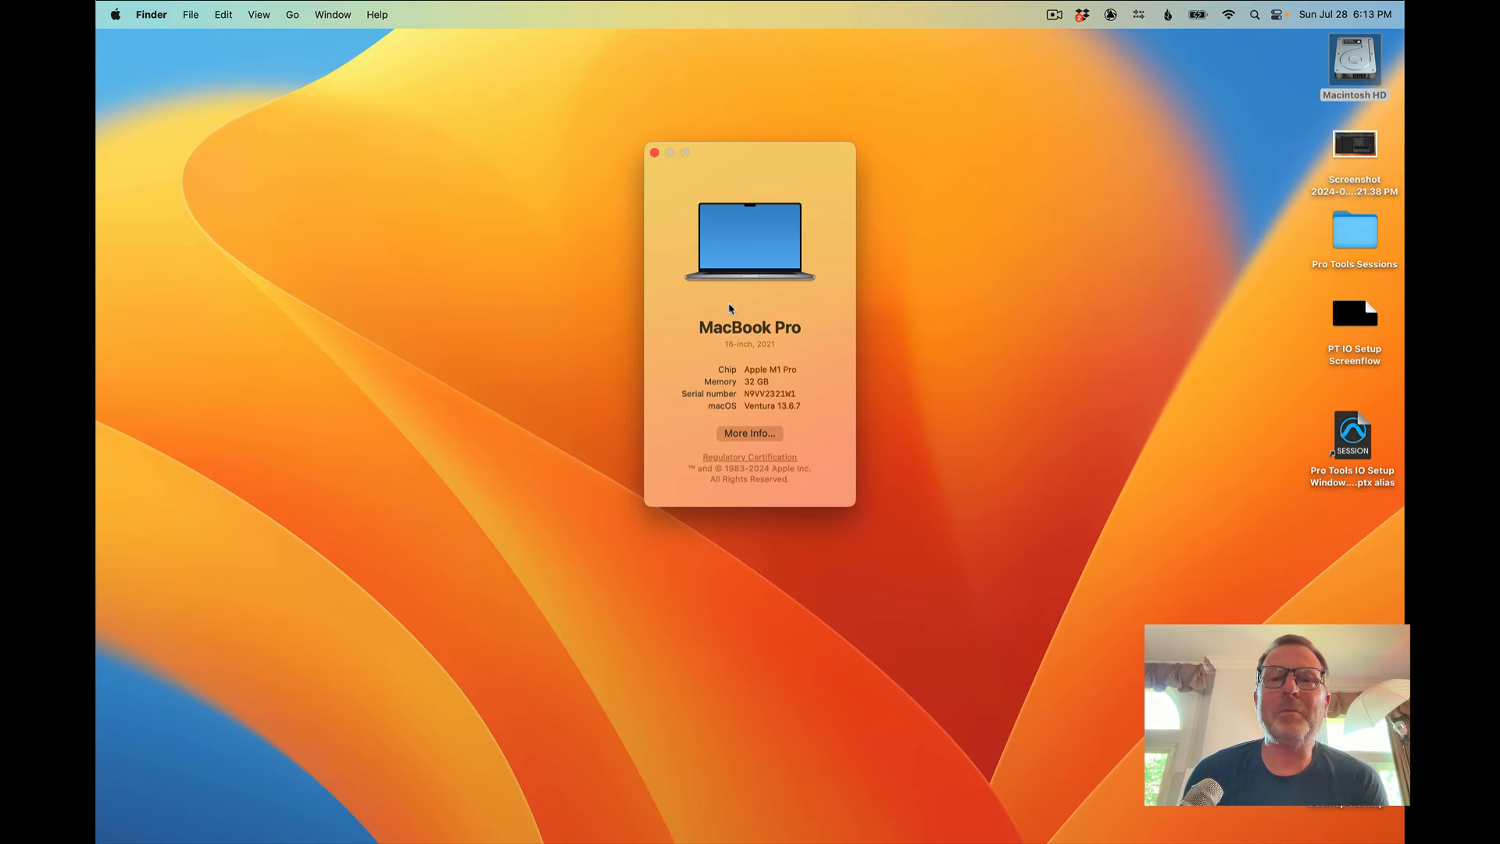
pyautogui.click(655, 152)
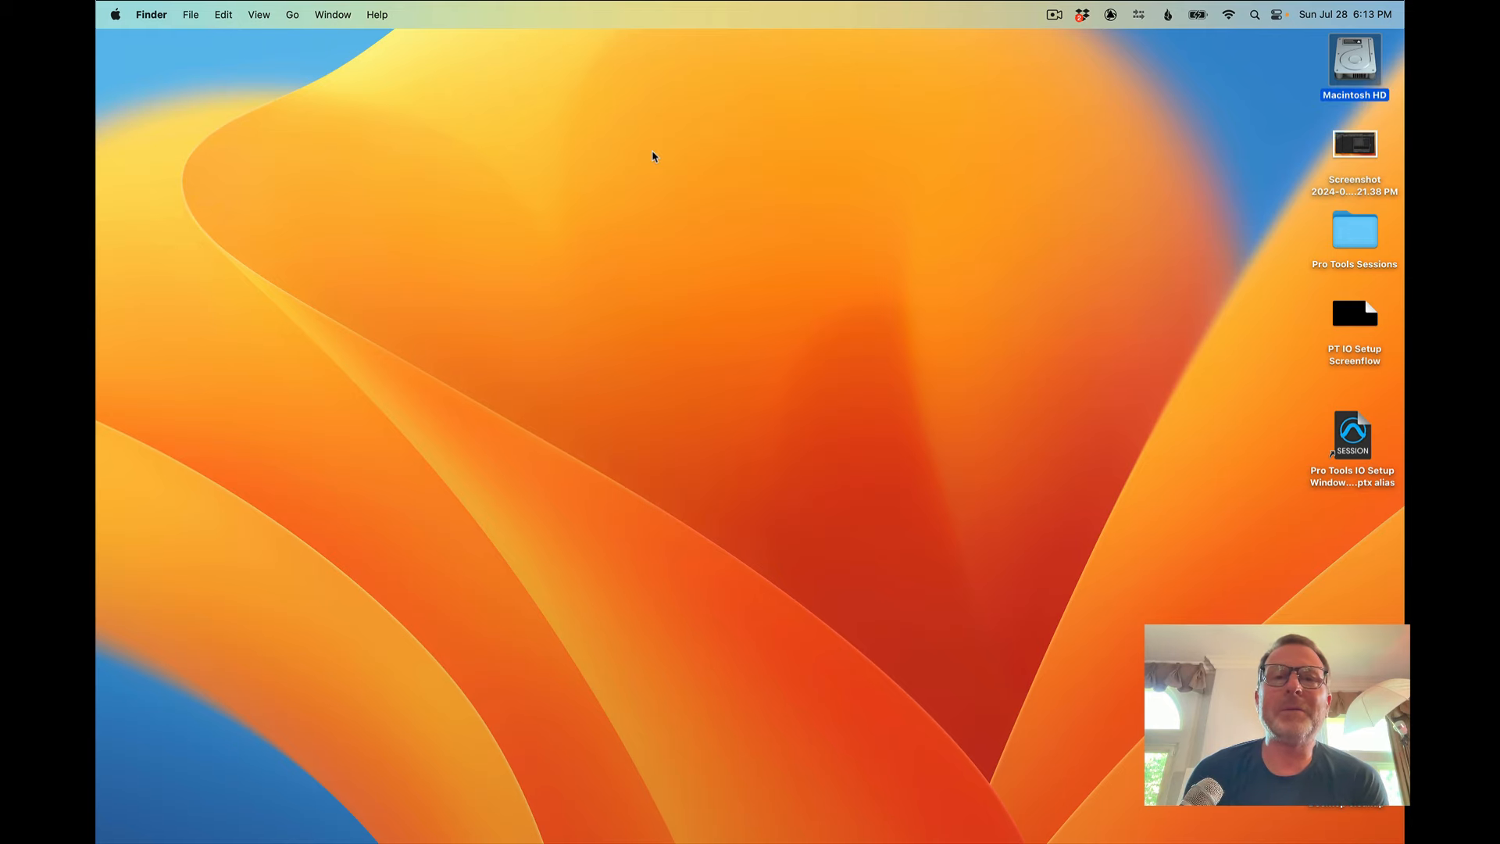
# Open Pro Tools IO Setup HDX to Laptop.ptx from Dropbox's Youtube Video Workspace folder and toggle to the Mix window.
pyautogui.doubleClick(1360, 72)
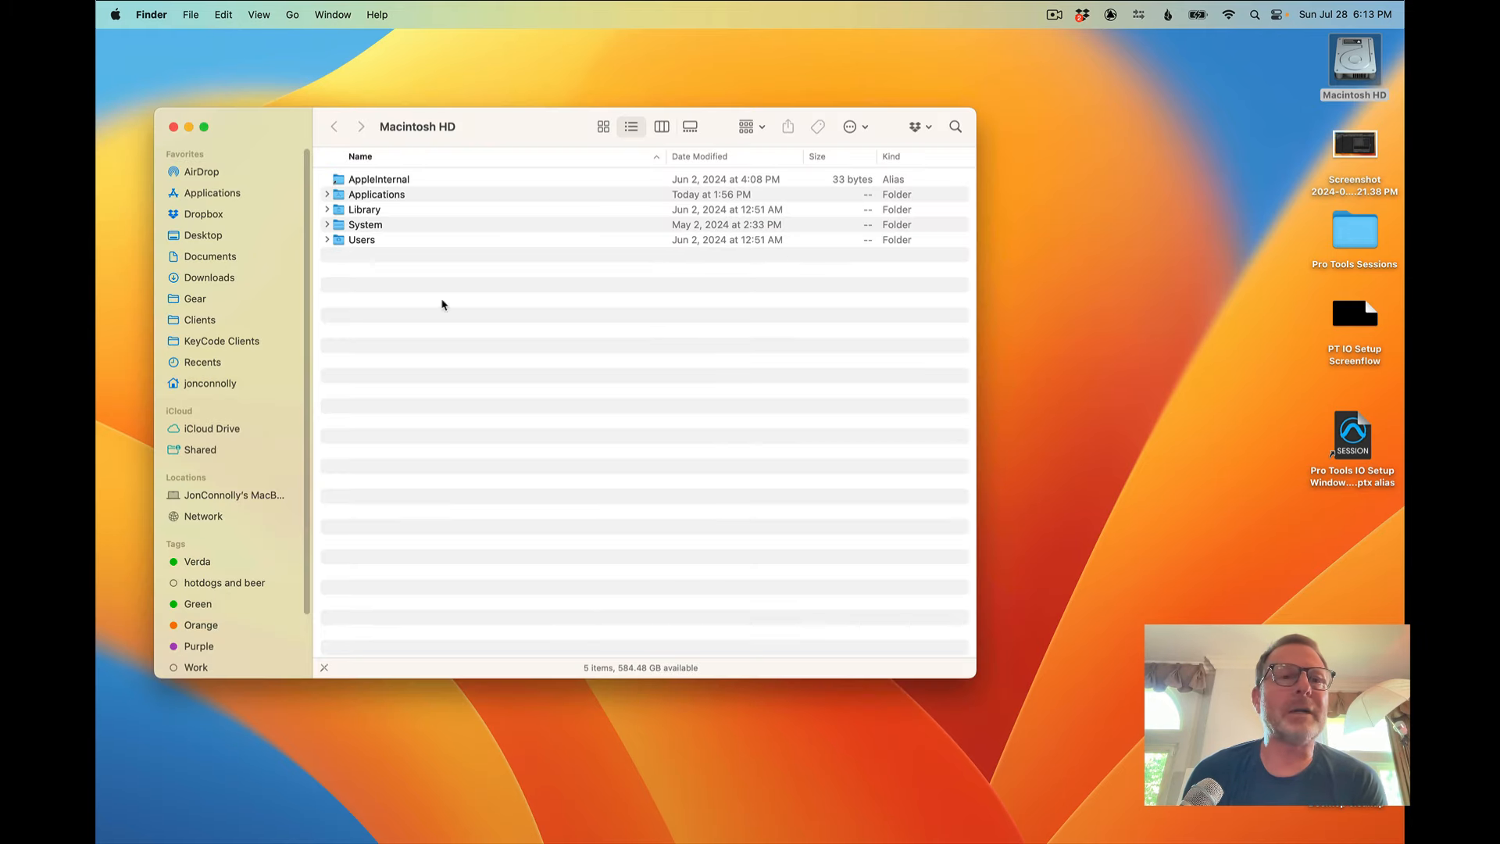
pyautogui.click(205, 214)
pyautogui.doubleClick(370, 634)
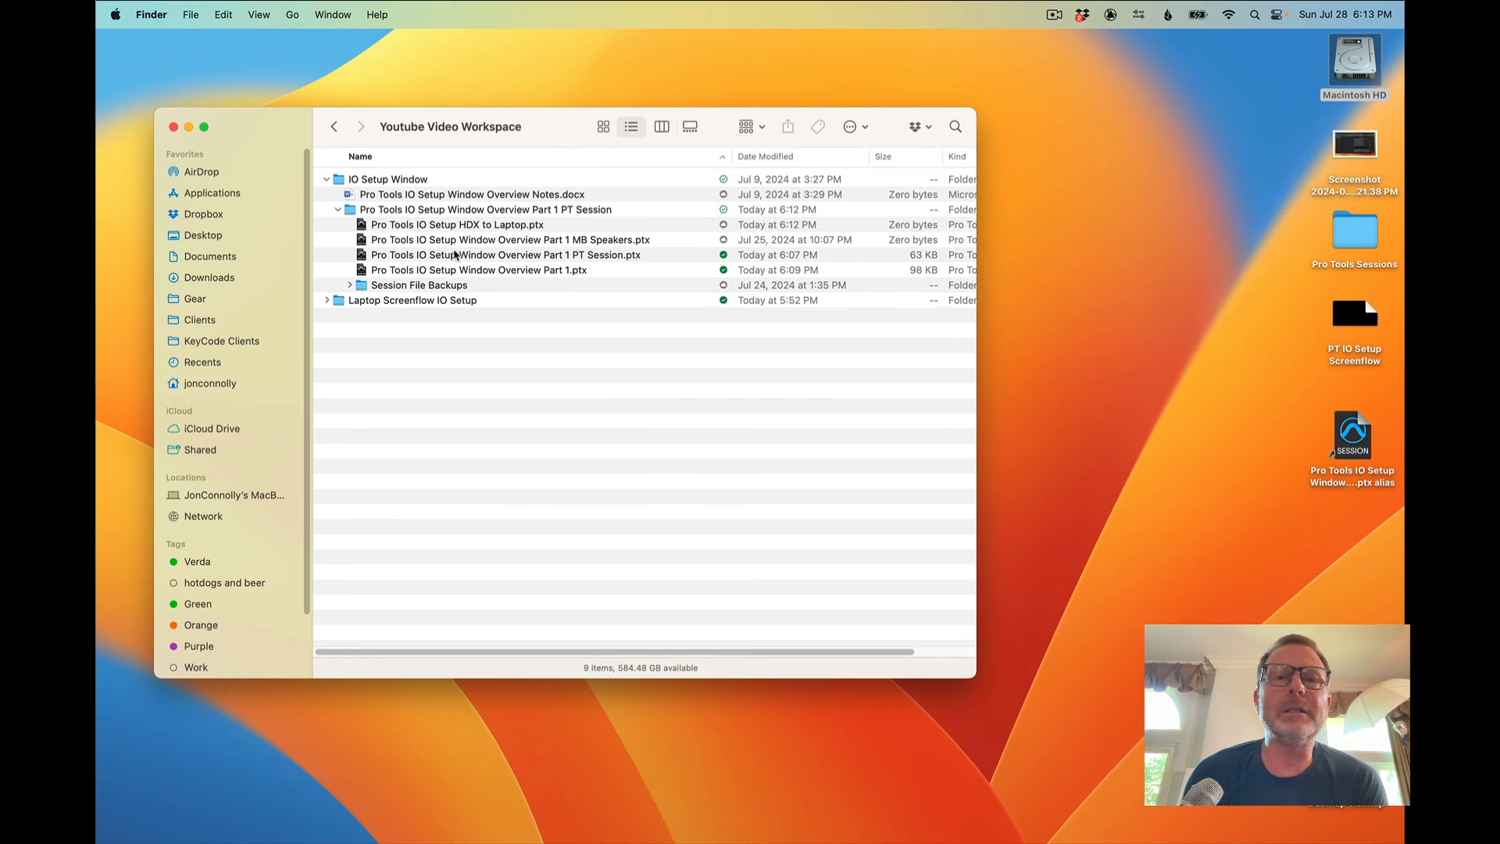
pyautogui.click(327, 303)
pyautogui.click(327, 300)
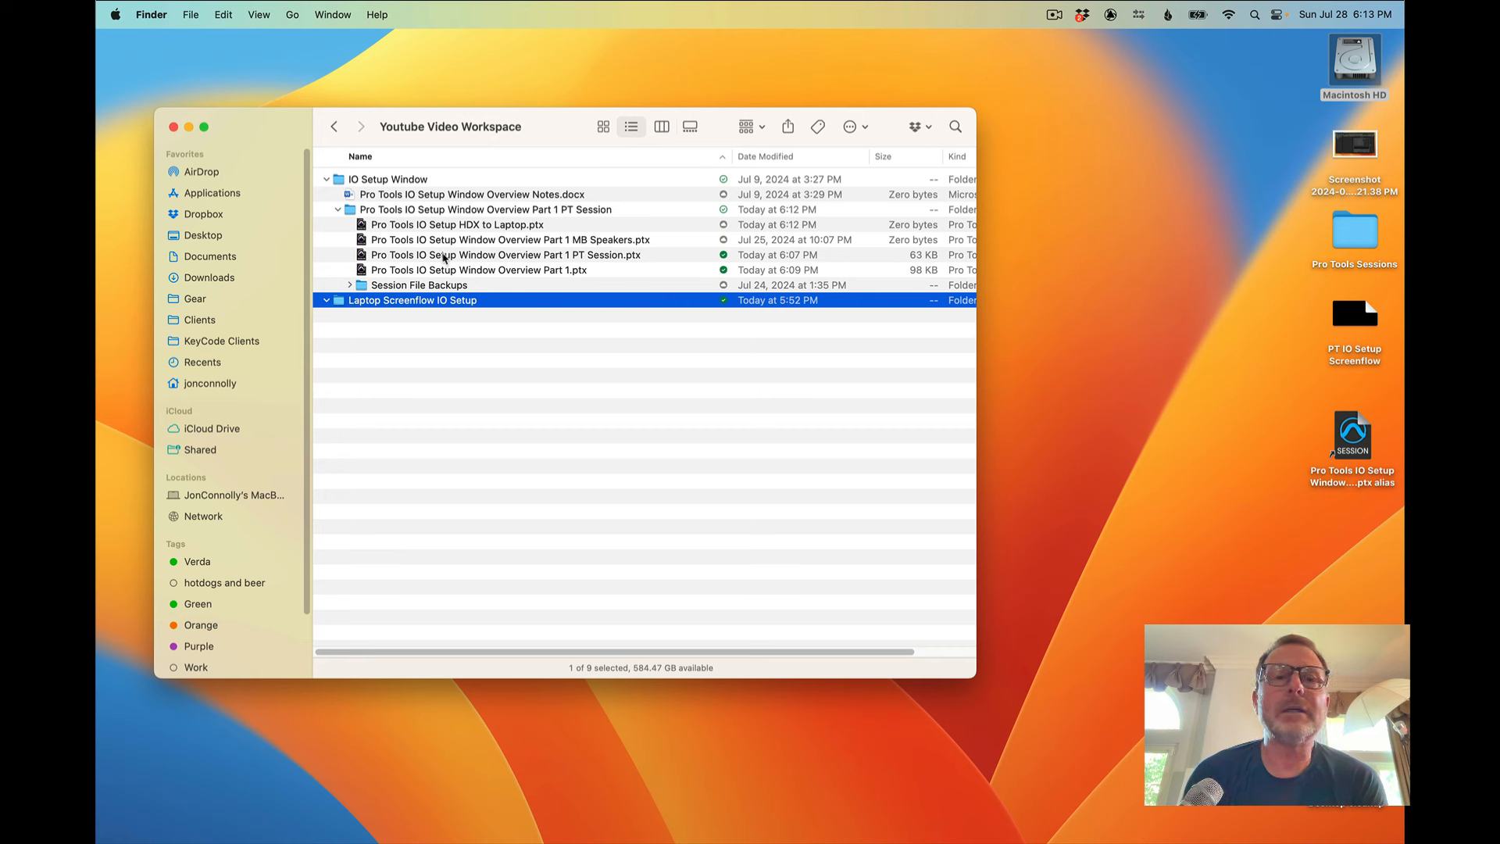
pyautogui.click(466, 225)
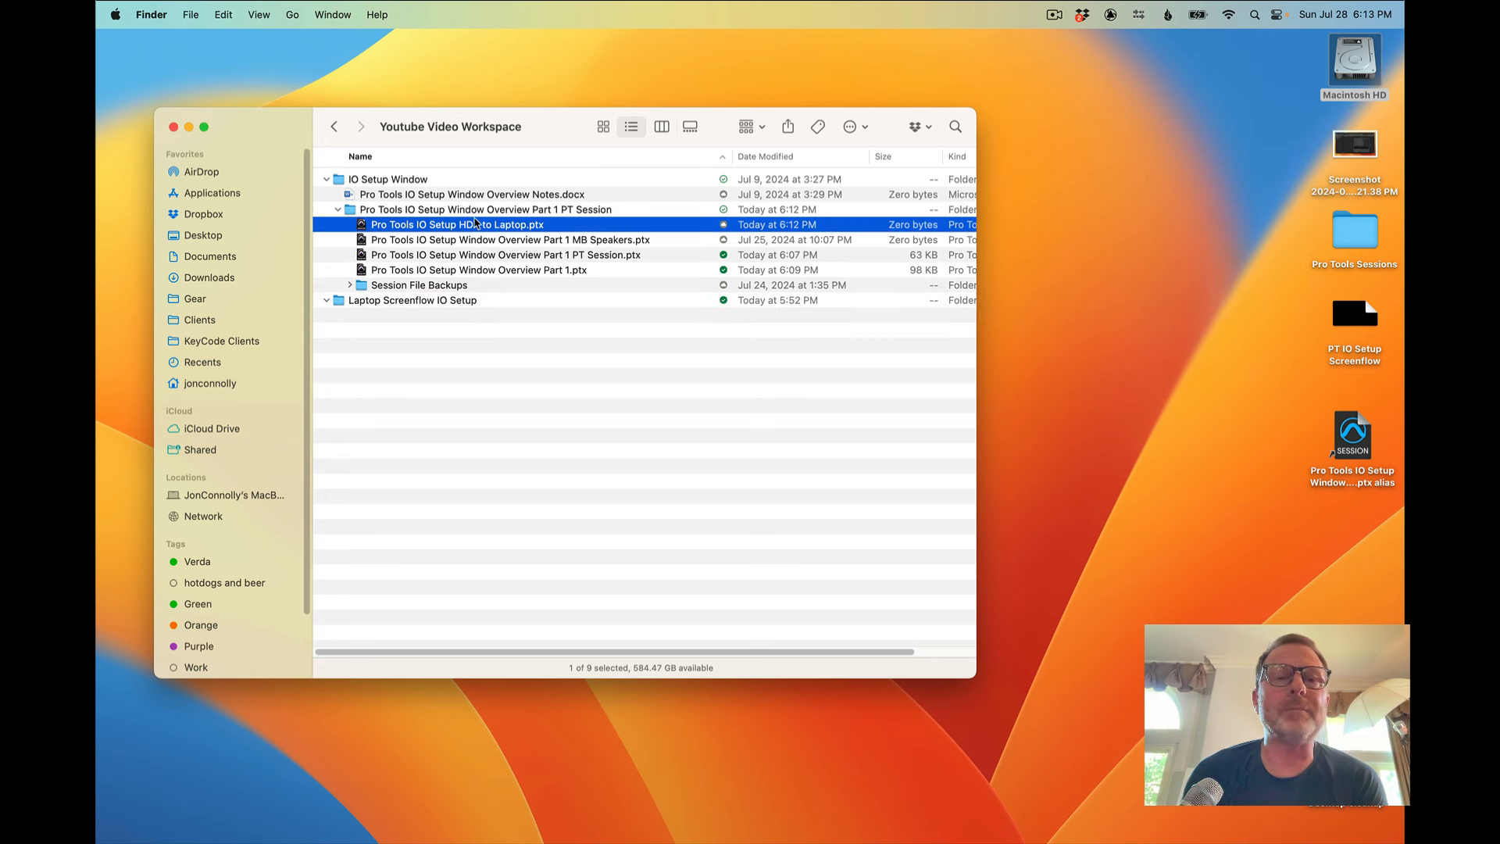
pyautogui.doubleClick(364, 226)
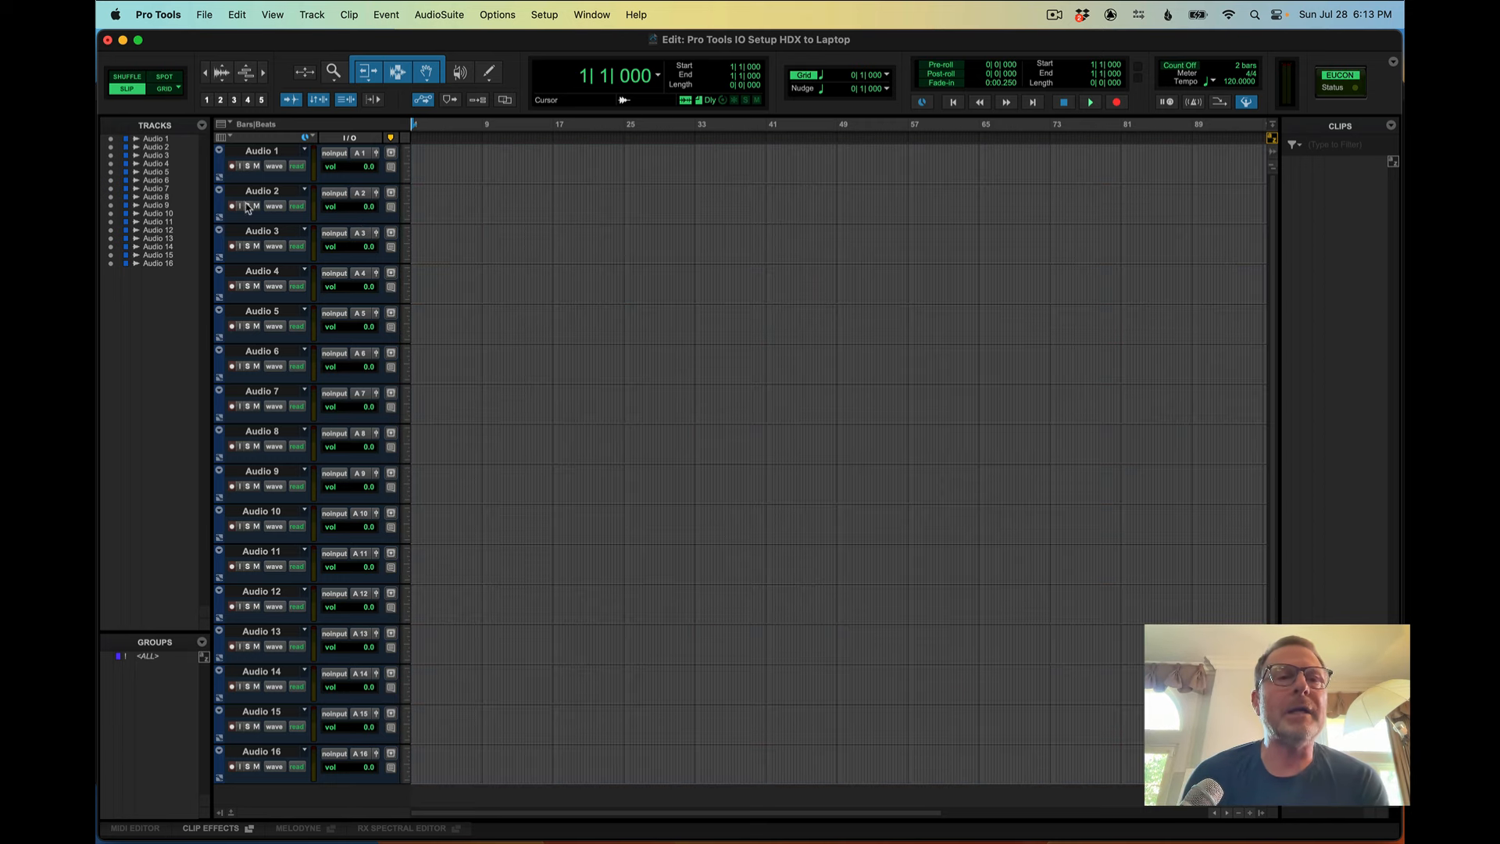
pyautogui.press('super+equal')
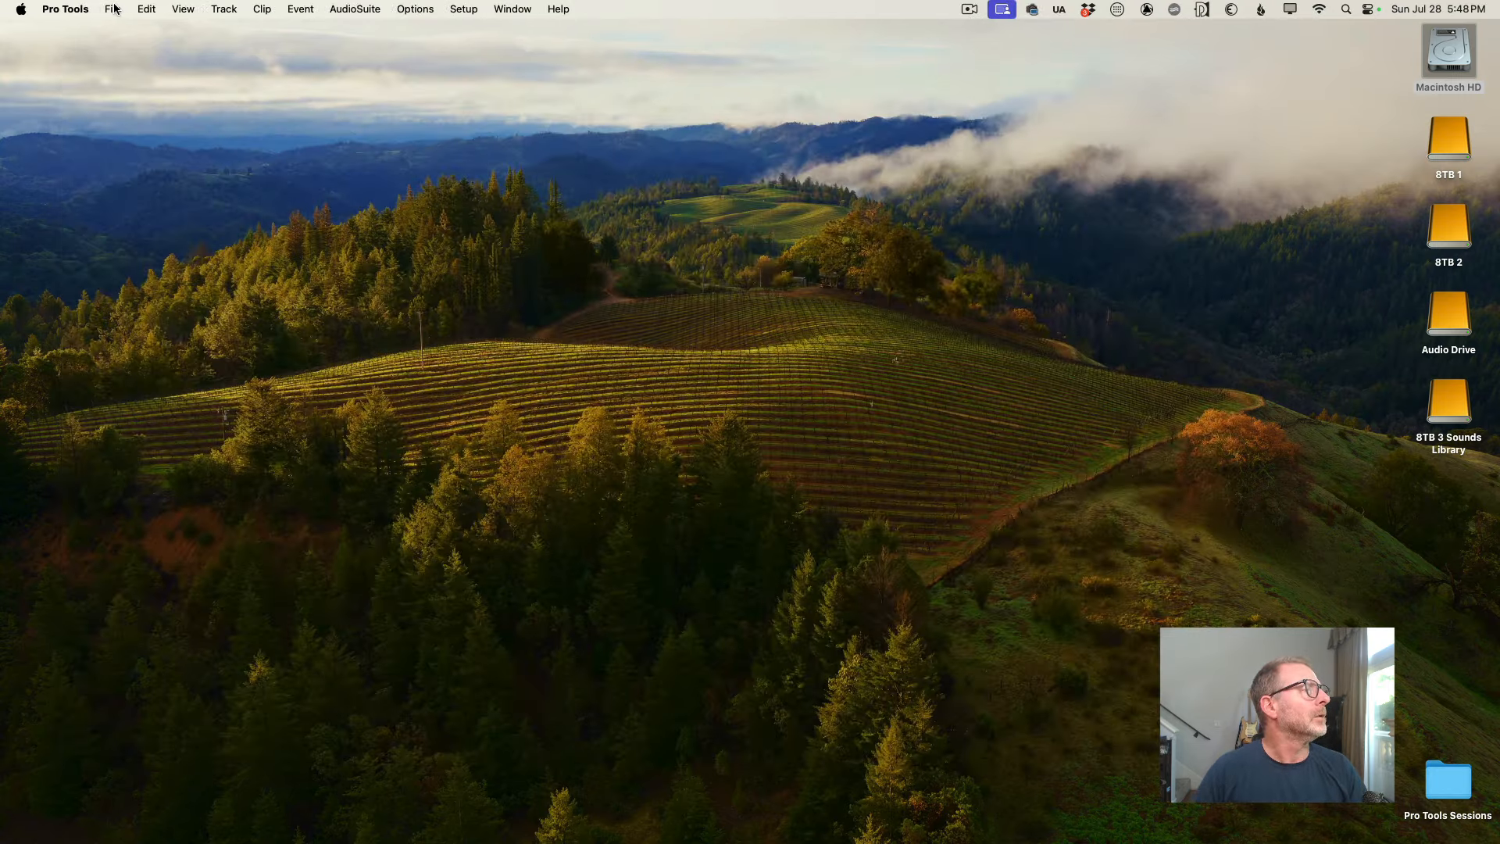
# Open the recent session Pro Tools IO Setup Window Overview Part 1 and go to I/O Setup from its session notes.
pyautogui.click(114, 10)
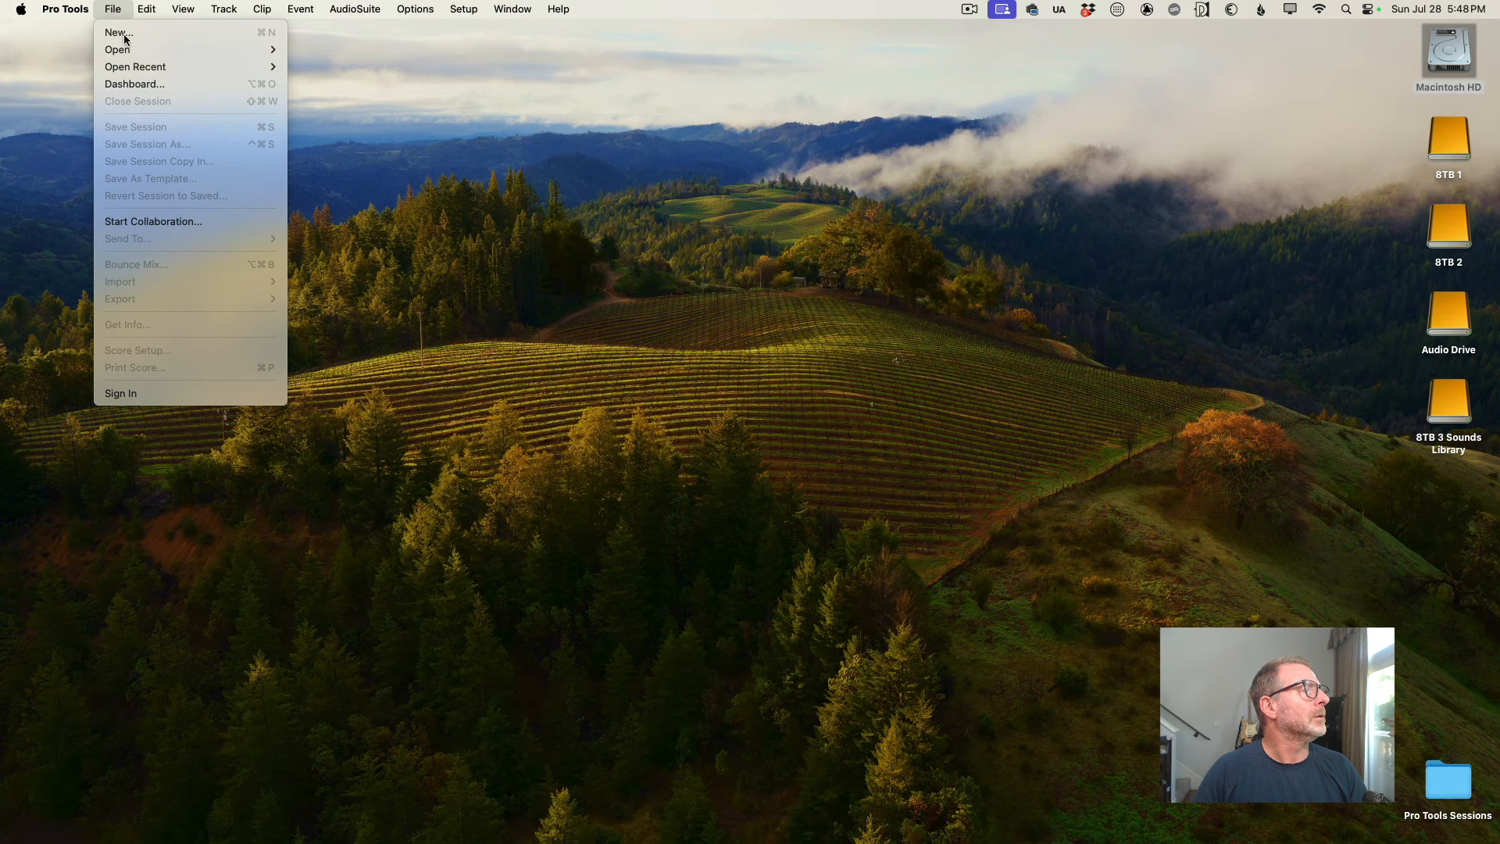
pyautogui.moveTo(234, 67)
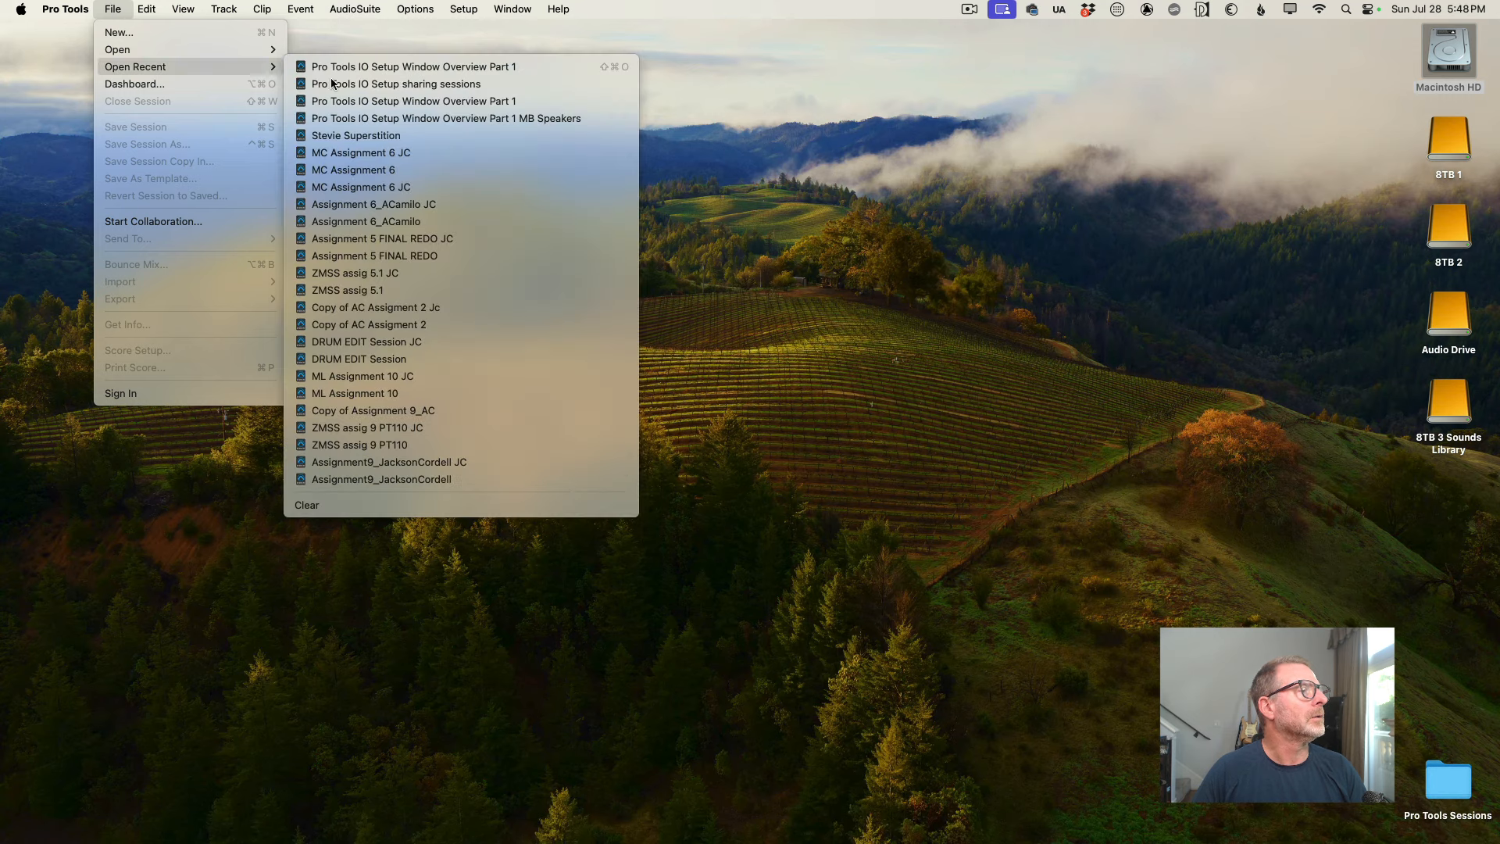
pyautogui.click(377, 69)
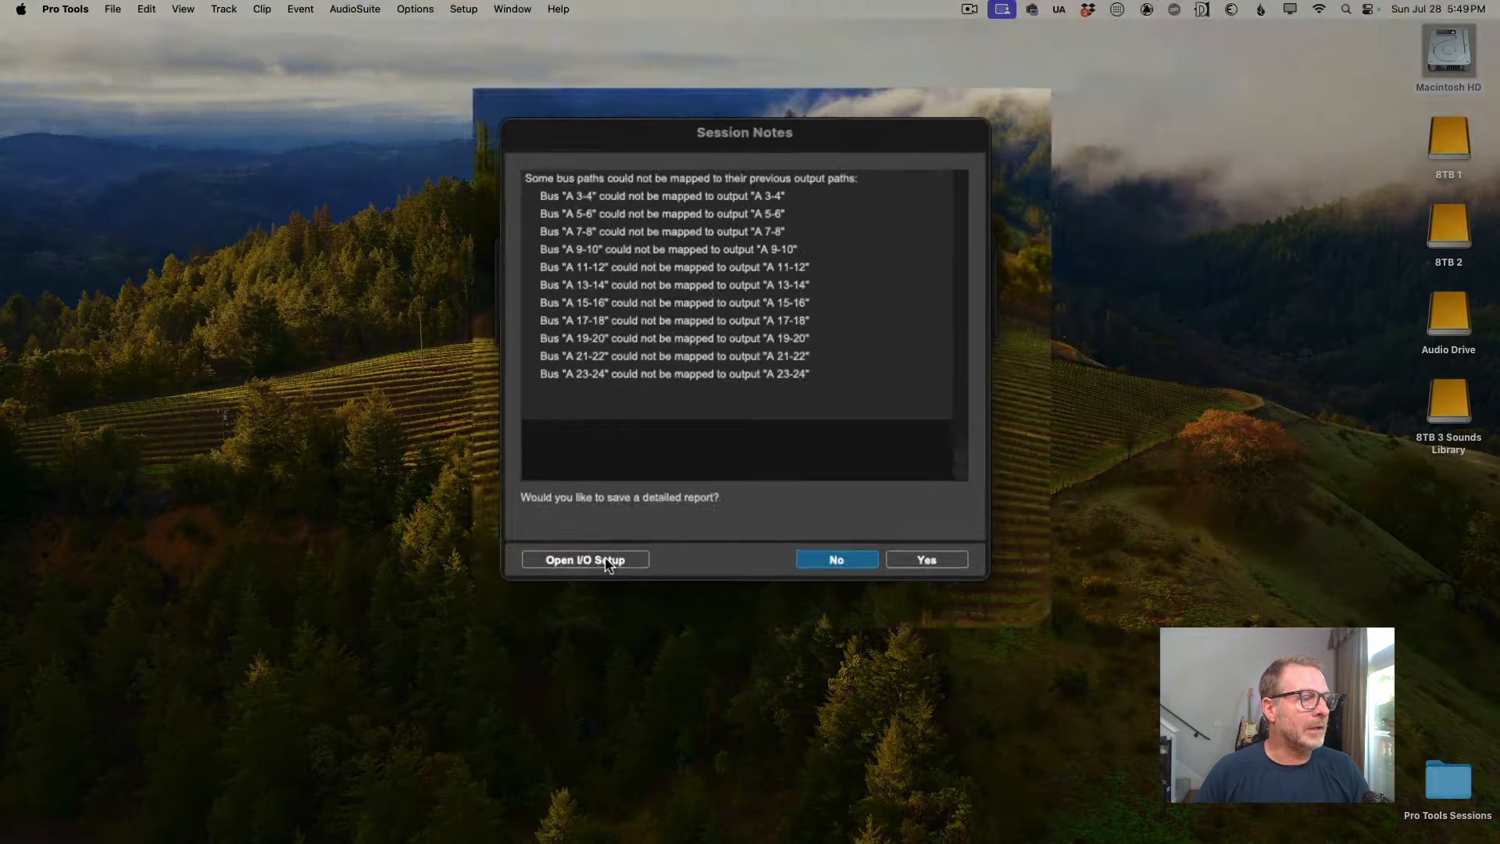
pyautogui.click(550, 712)
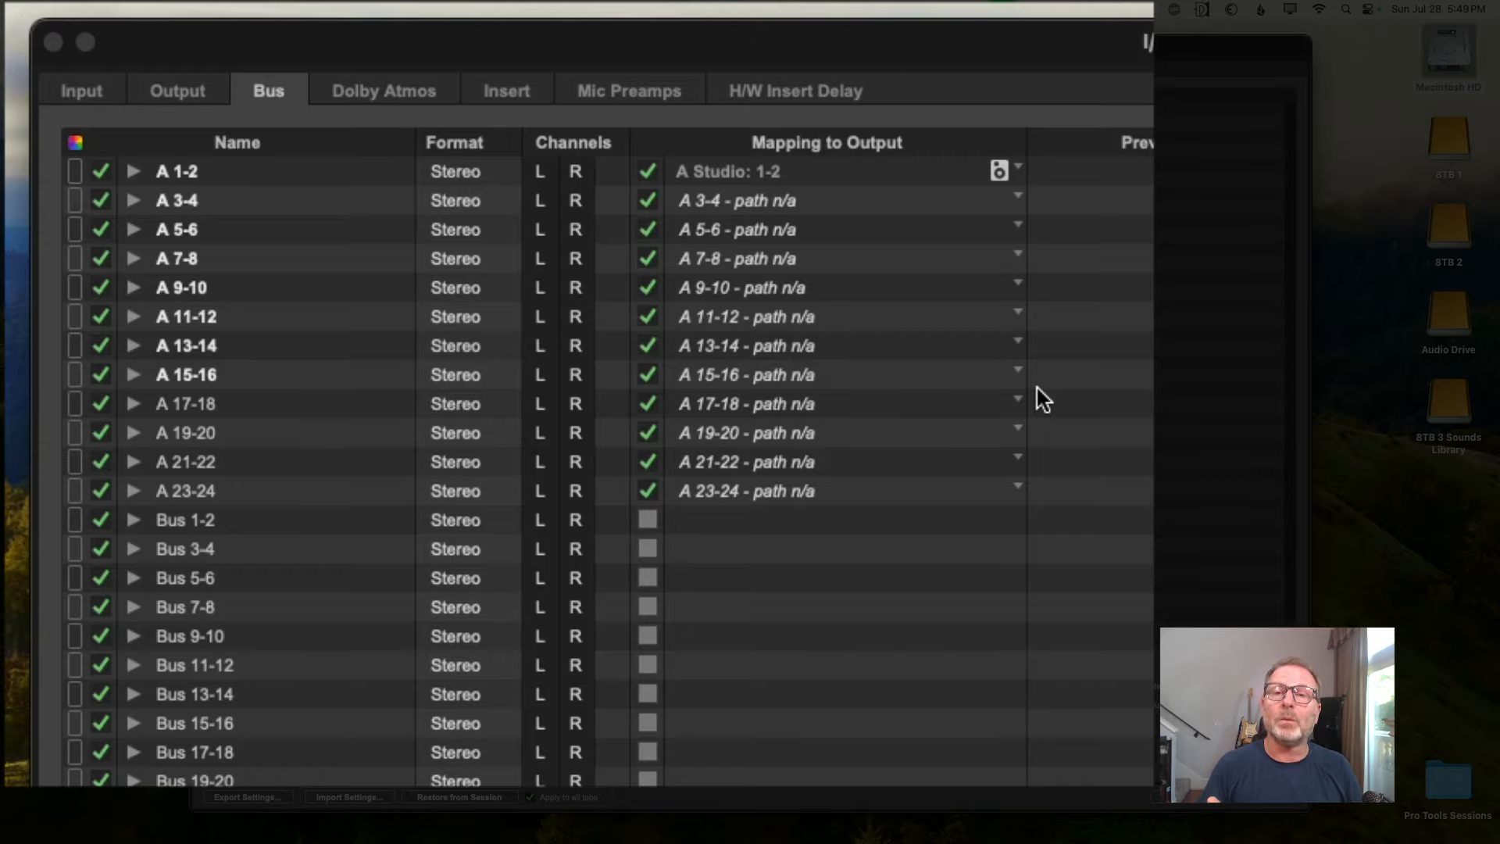
# Check the input, output and bus paths, restore the I/O settings from the session for all tabs, and cancel I/O Setup.
pyautogui.moveTo(897, 54); pyautogui.dragTo(891, 35)
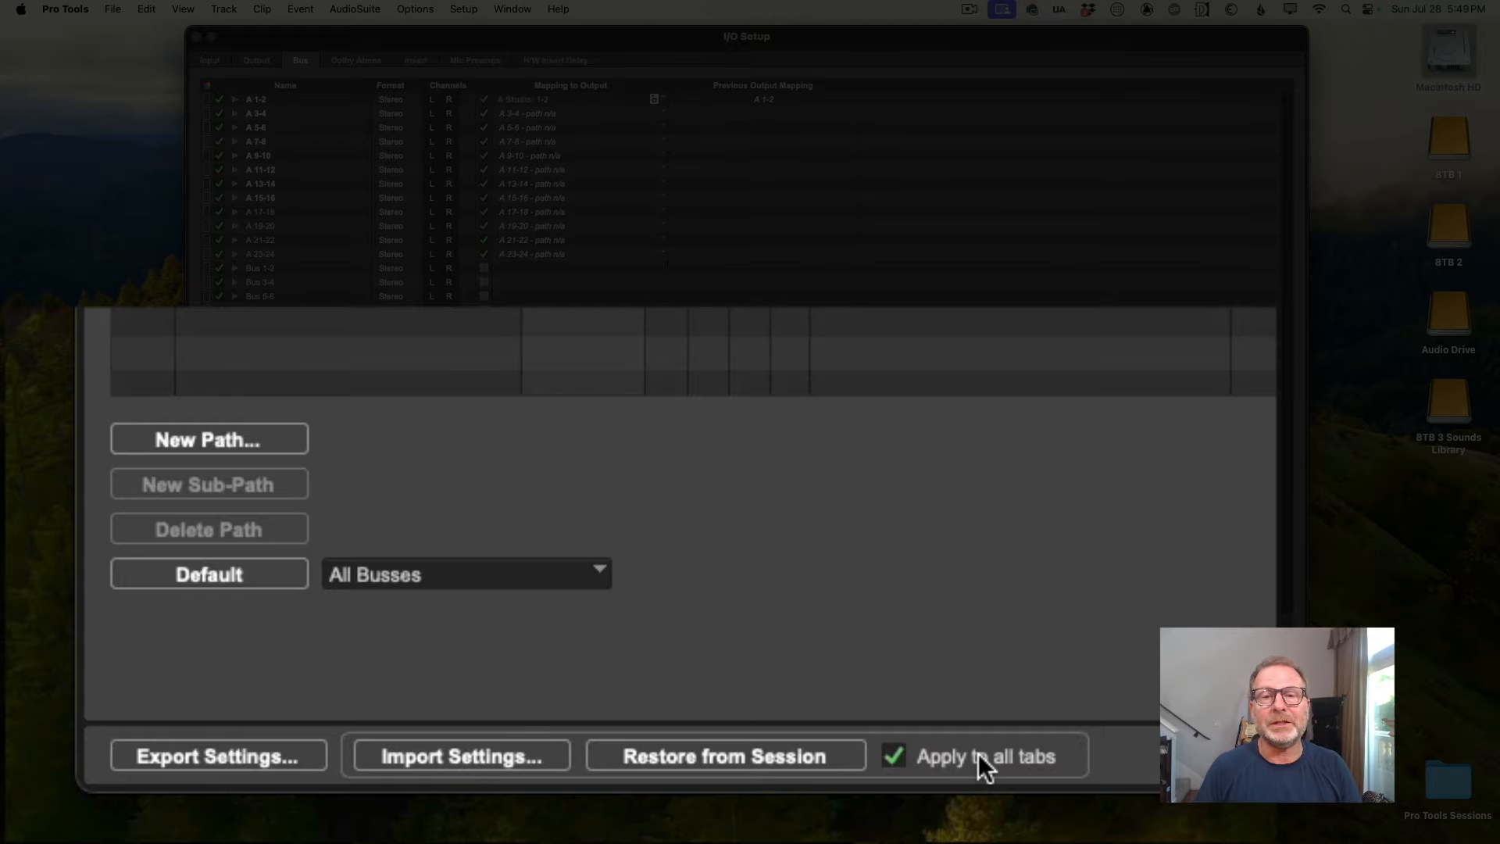
pyautogui.click(209, 61)
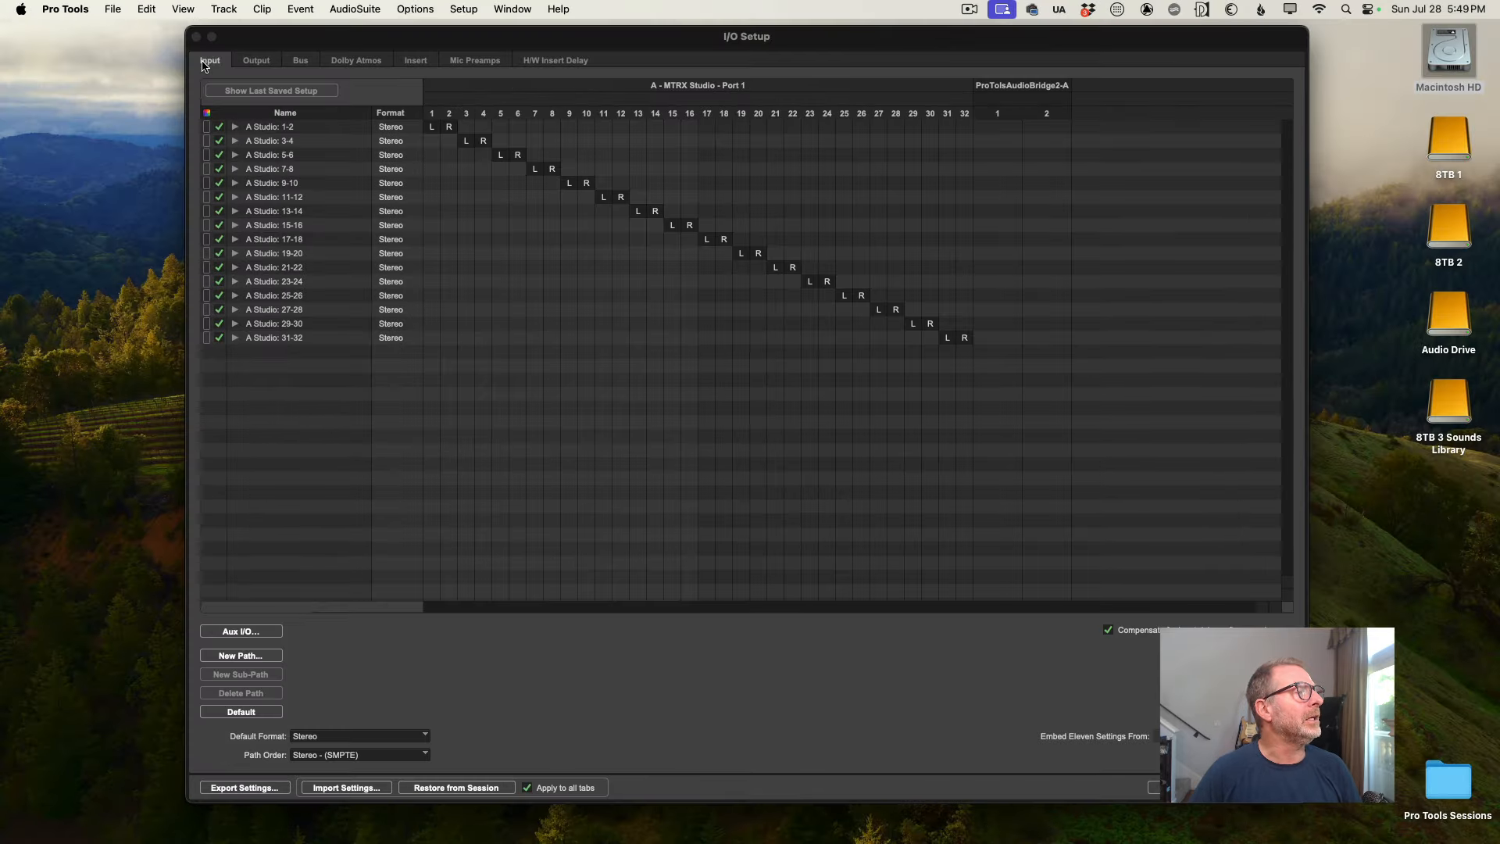
pyautogui.click(269, 66)
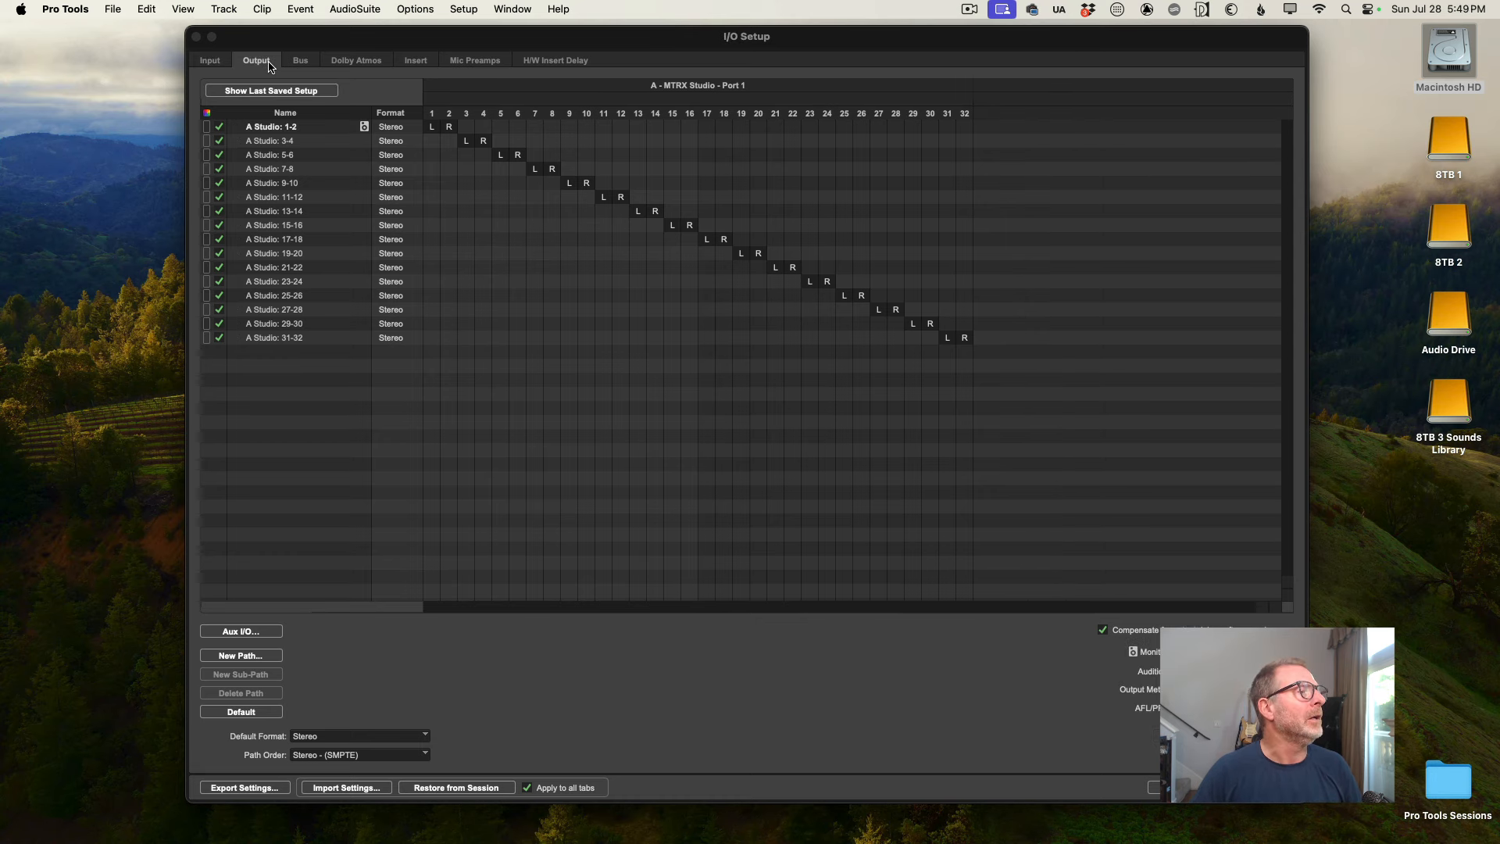
pyautogui.click(314, 61)
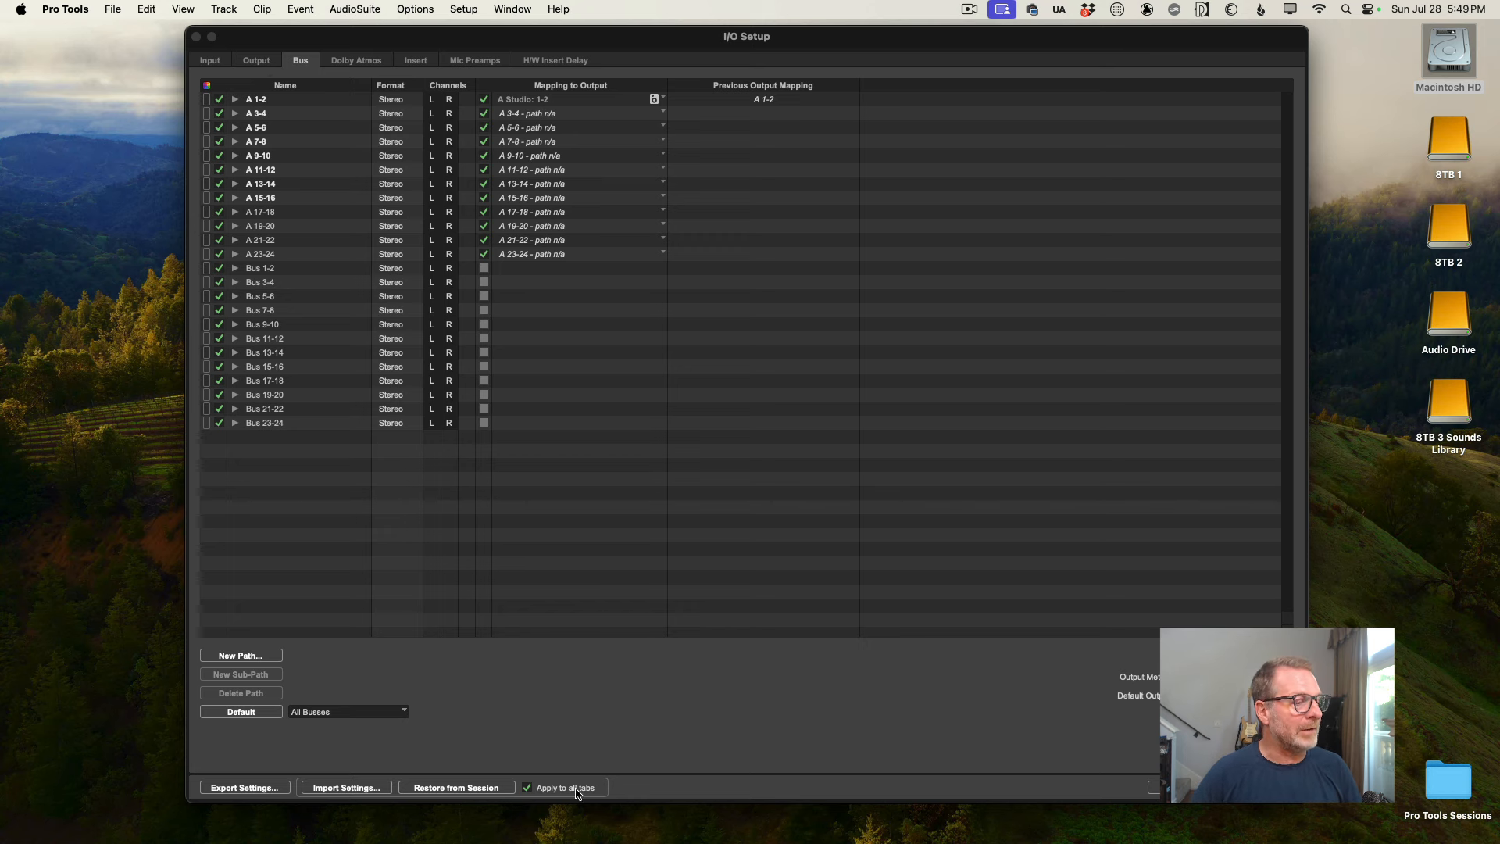
pyautogui.click(471, 789)
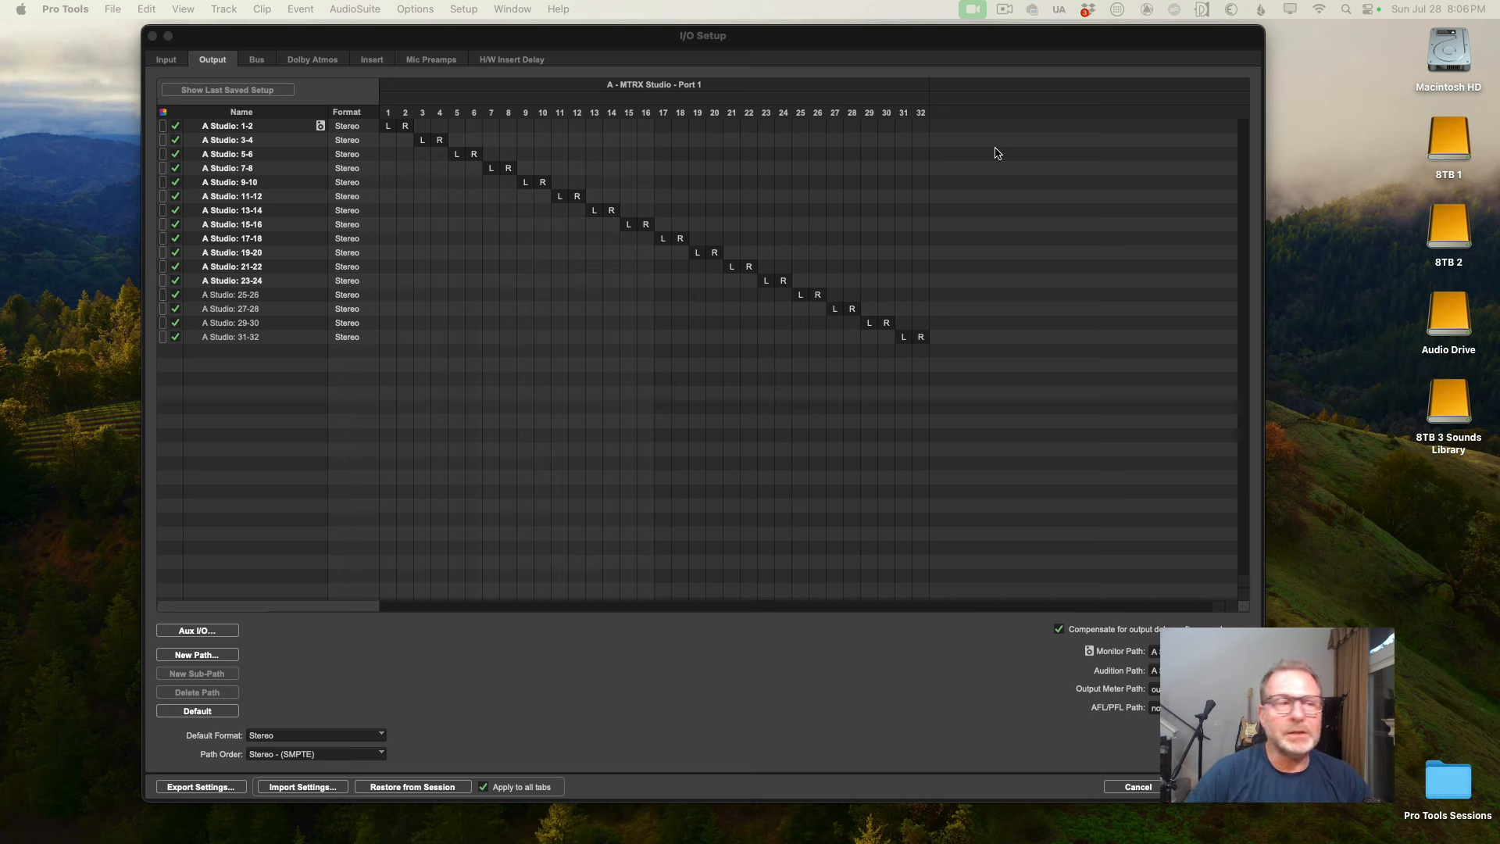
pyautogui.click(1121, 789)
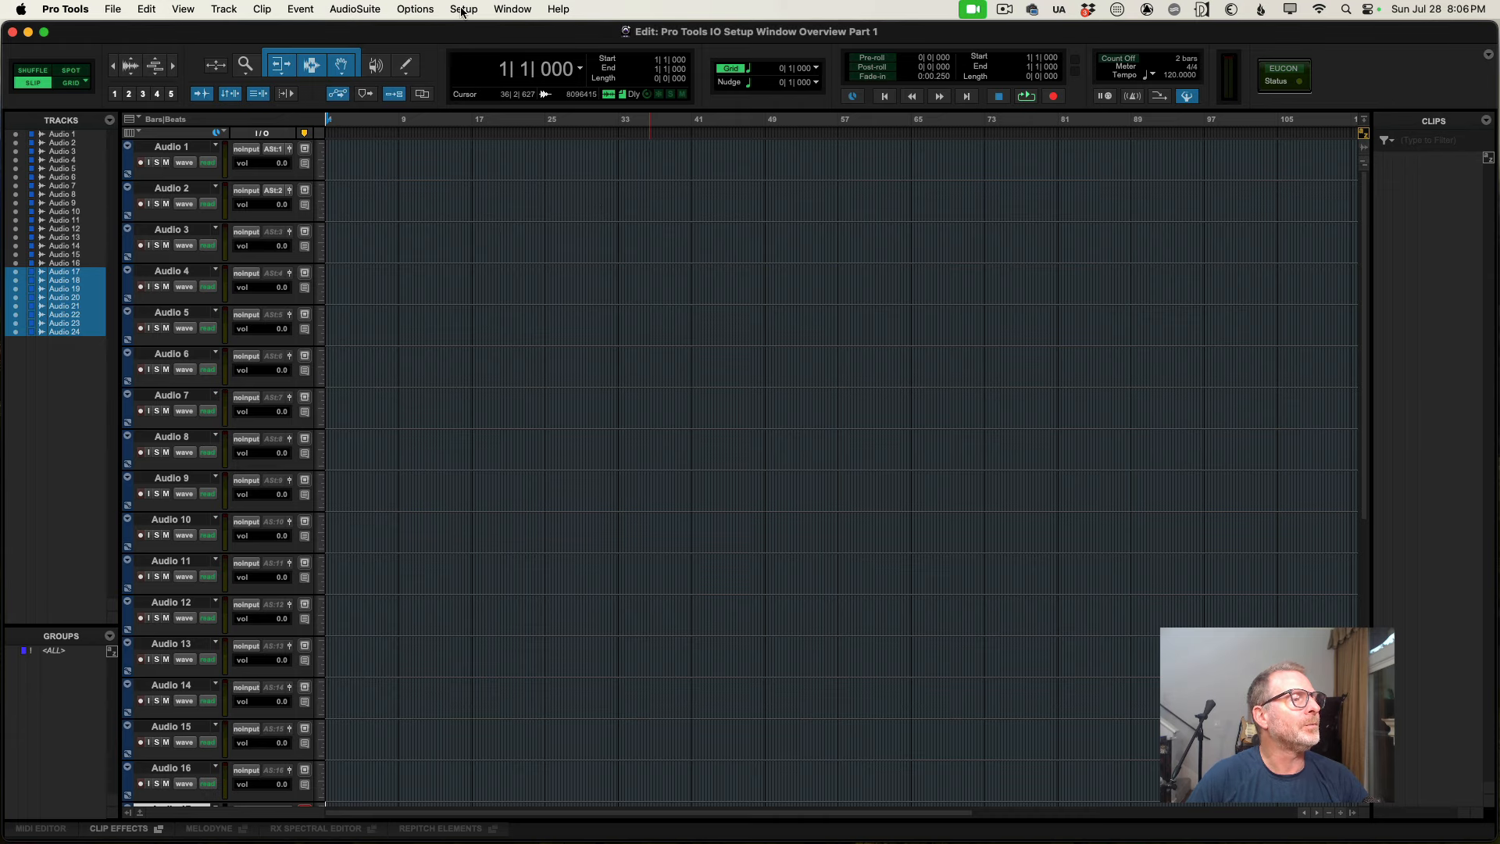
# Reopen I/O Setup and export its settings to the IO Settings folder, named with the owner's first name followed by IO Setup.
pyautogui.click(475, 12)
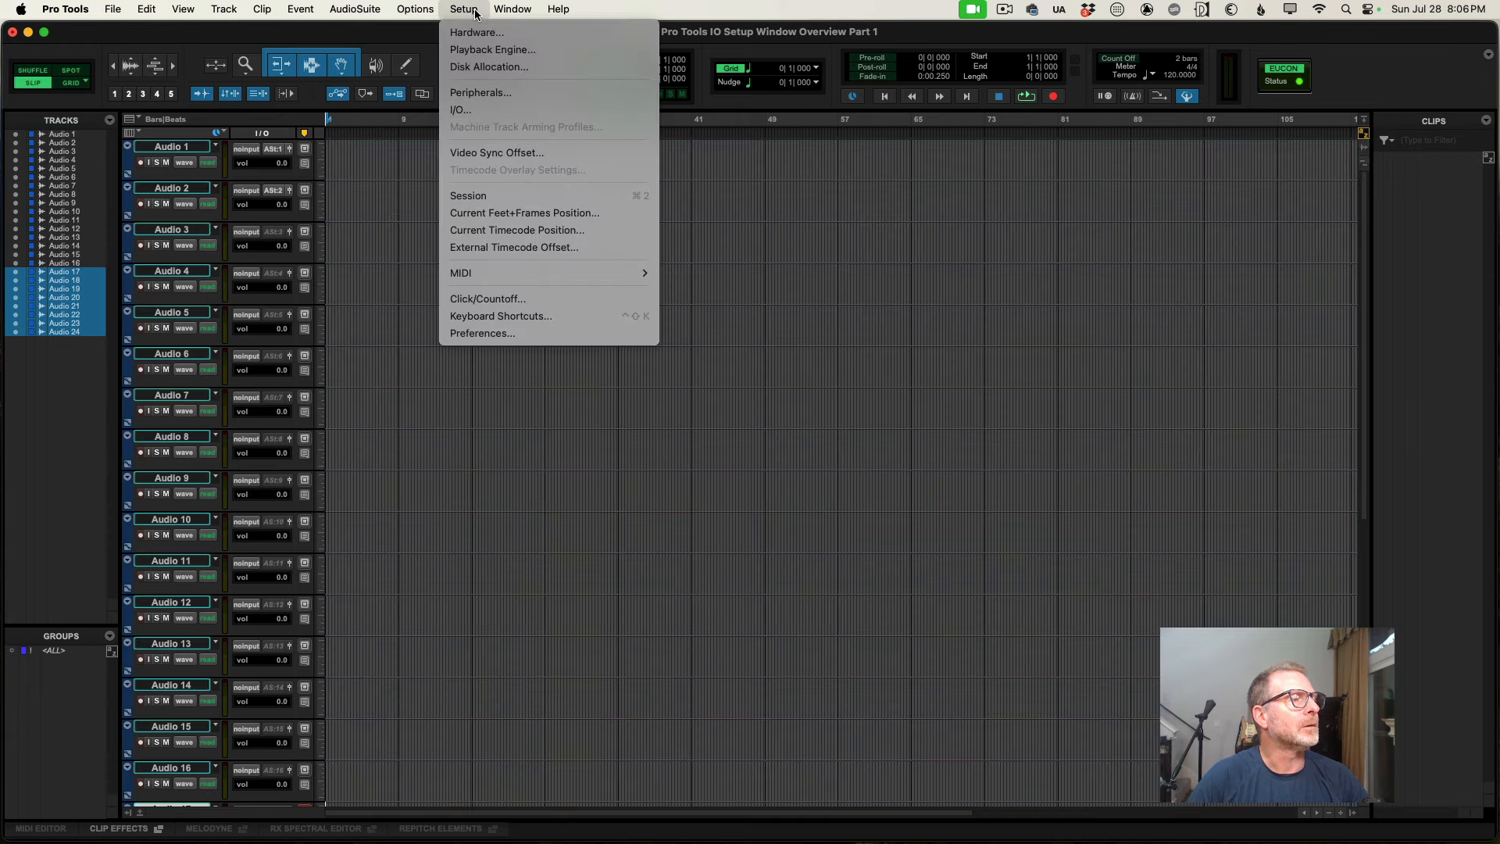
pyautogui.click(485, 109)
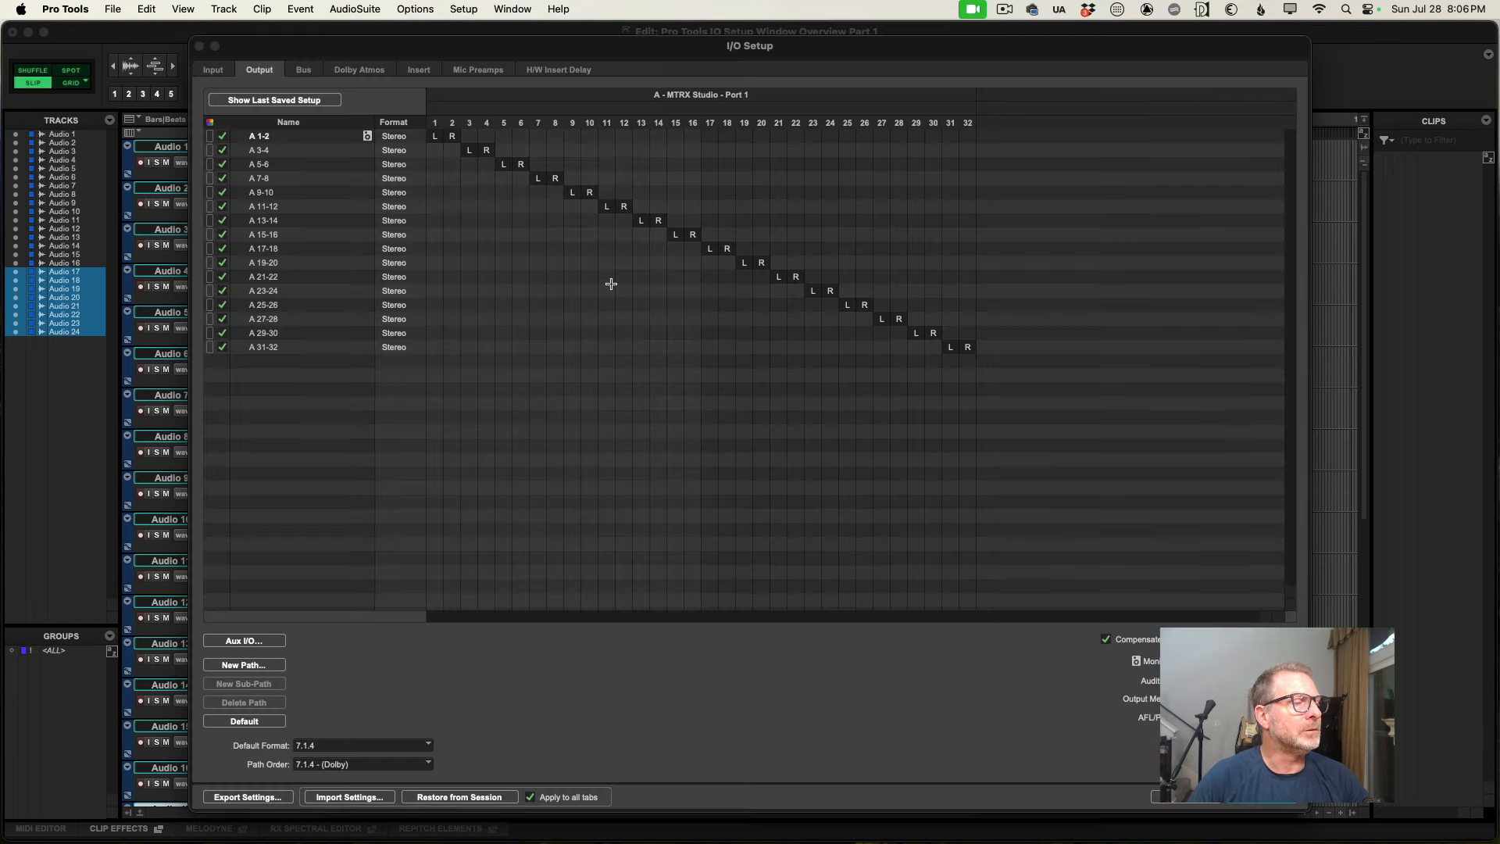
pyautogui.click(269, 798)
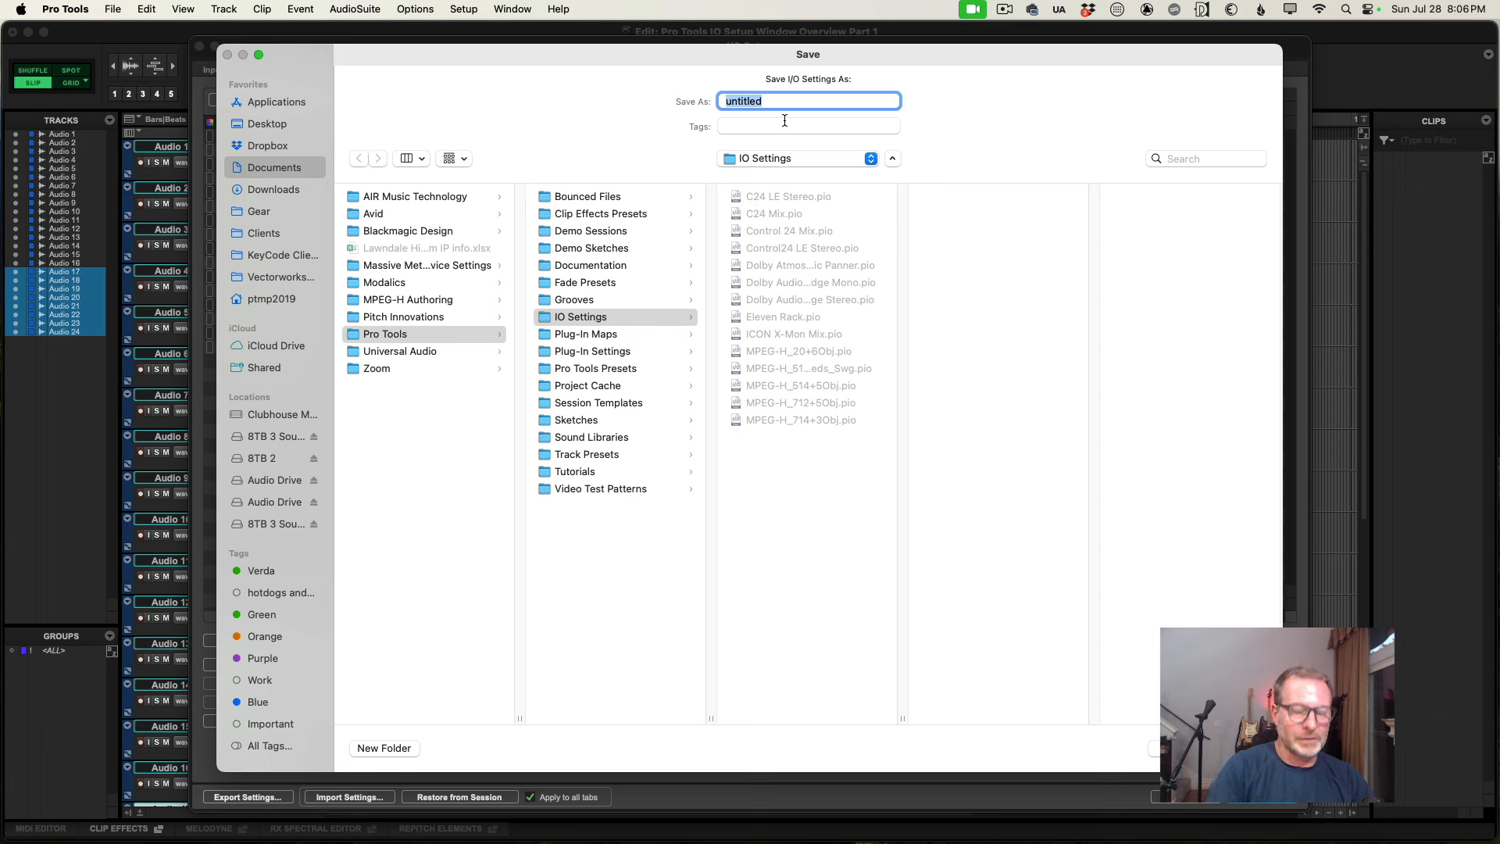
pyautogui.write('Jon')
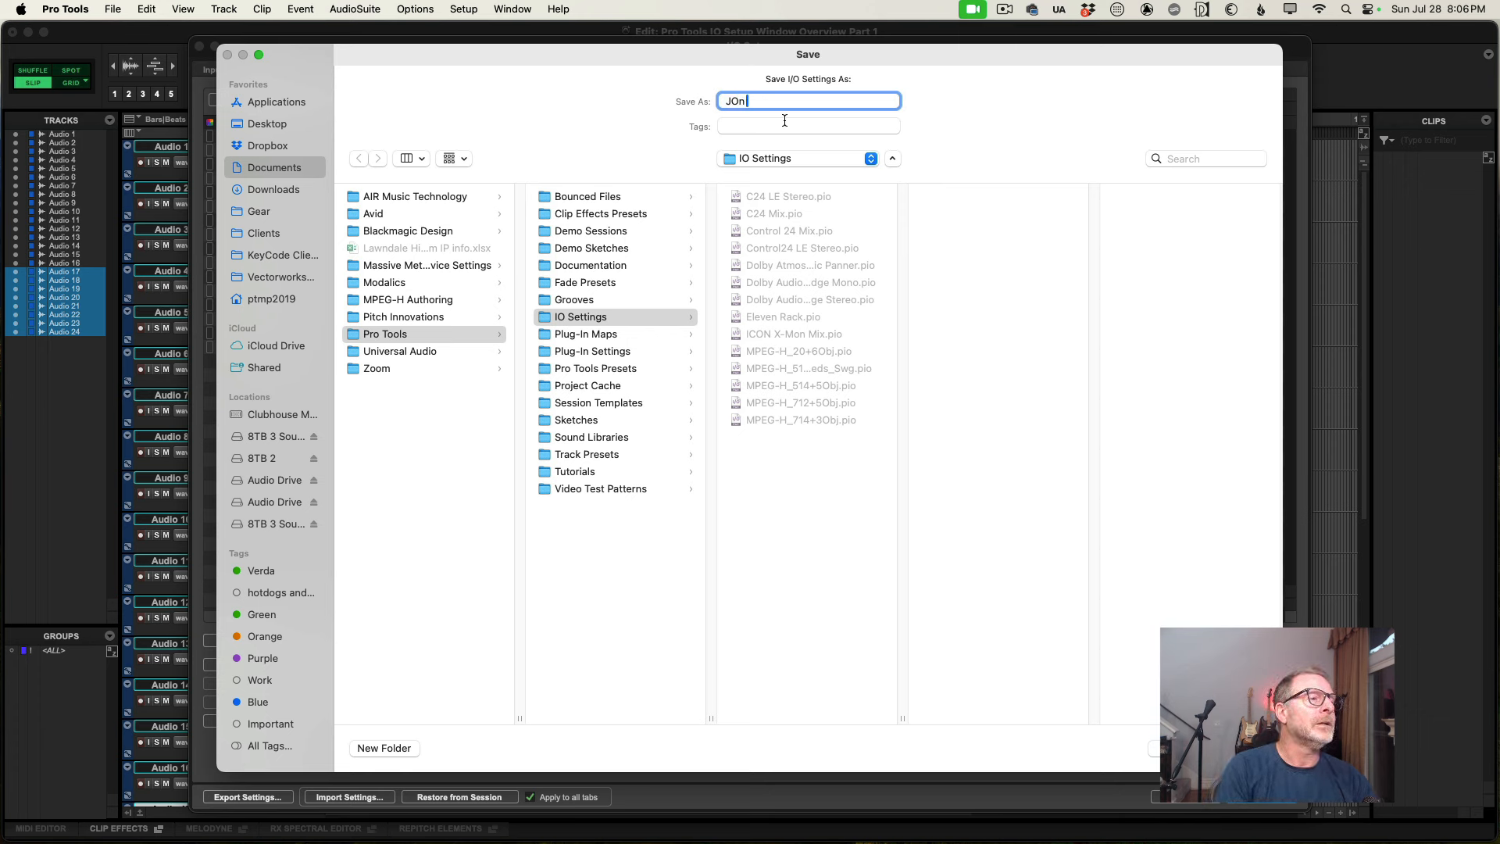
pyautogui.write(' IO Setup')
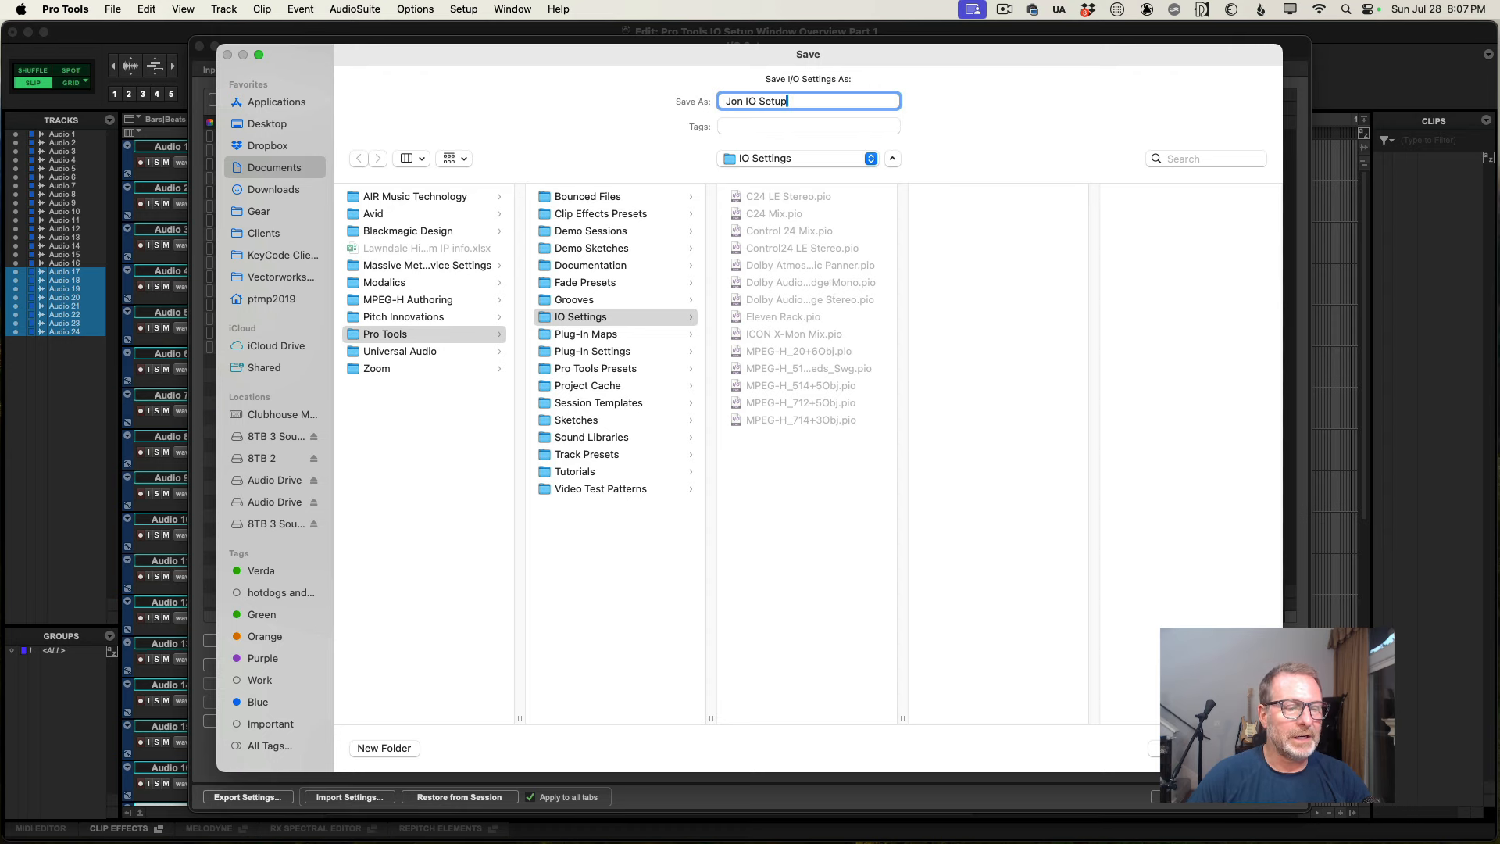
pyautogui.press('Return')
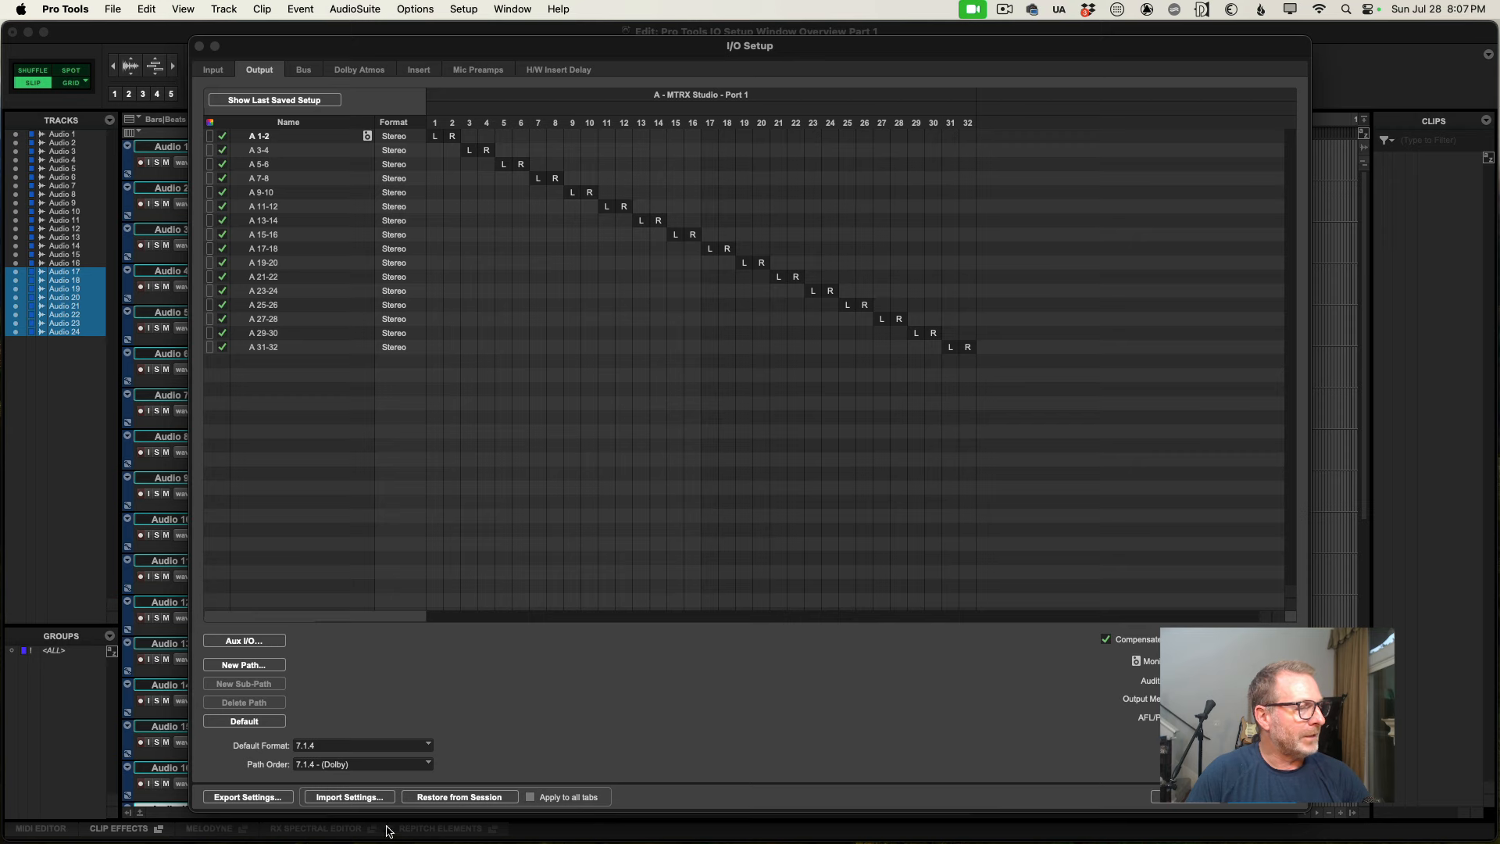
# Locate the newly exported settings file among the I/O settings available to import, and cancel the import.
pyautogui.click(348, 796)
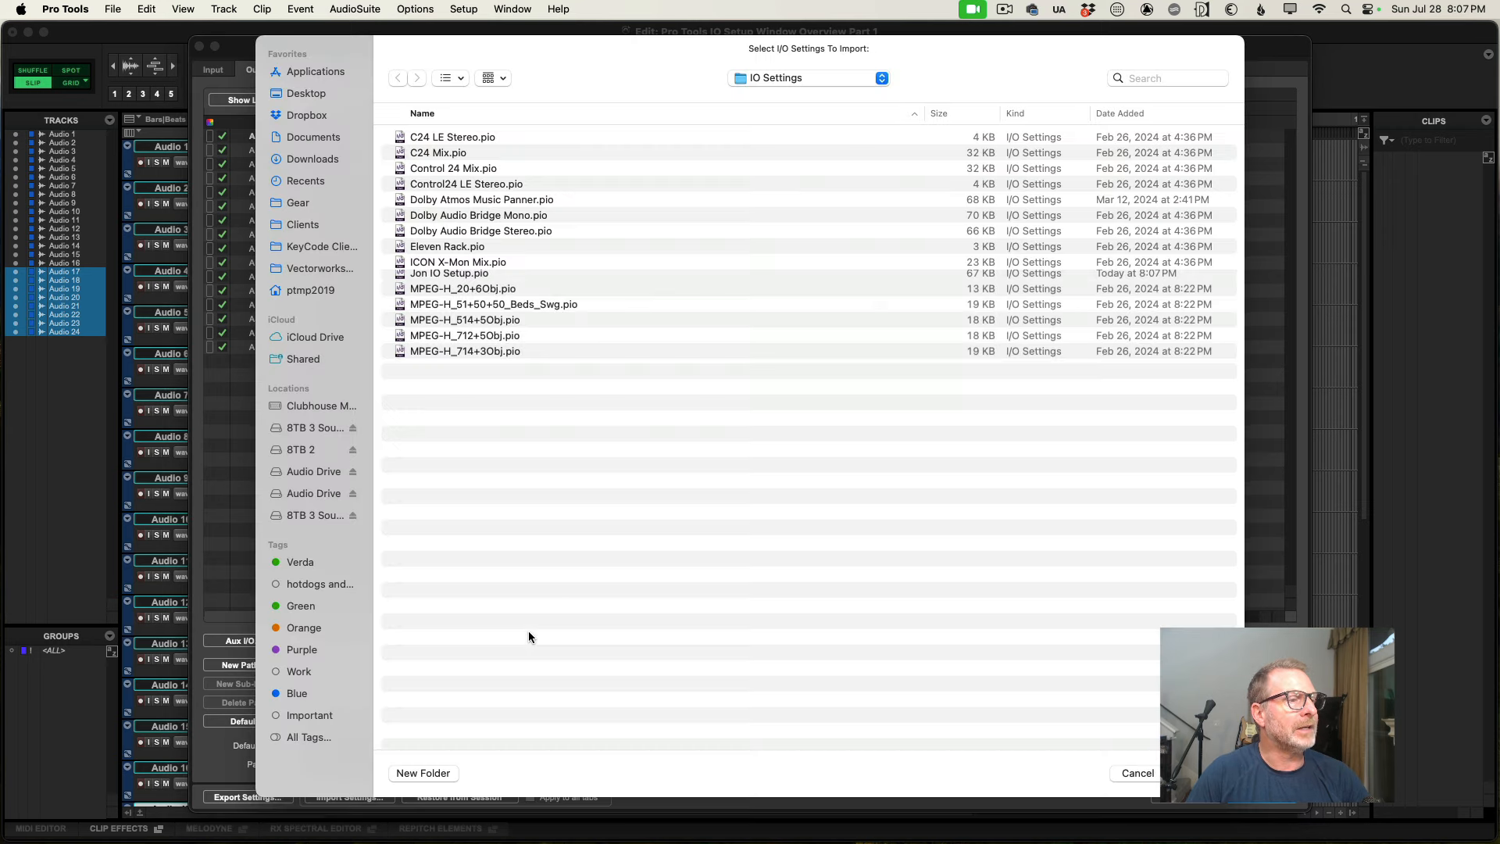
pyautogui.click(446, 279)
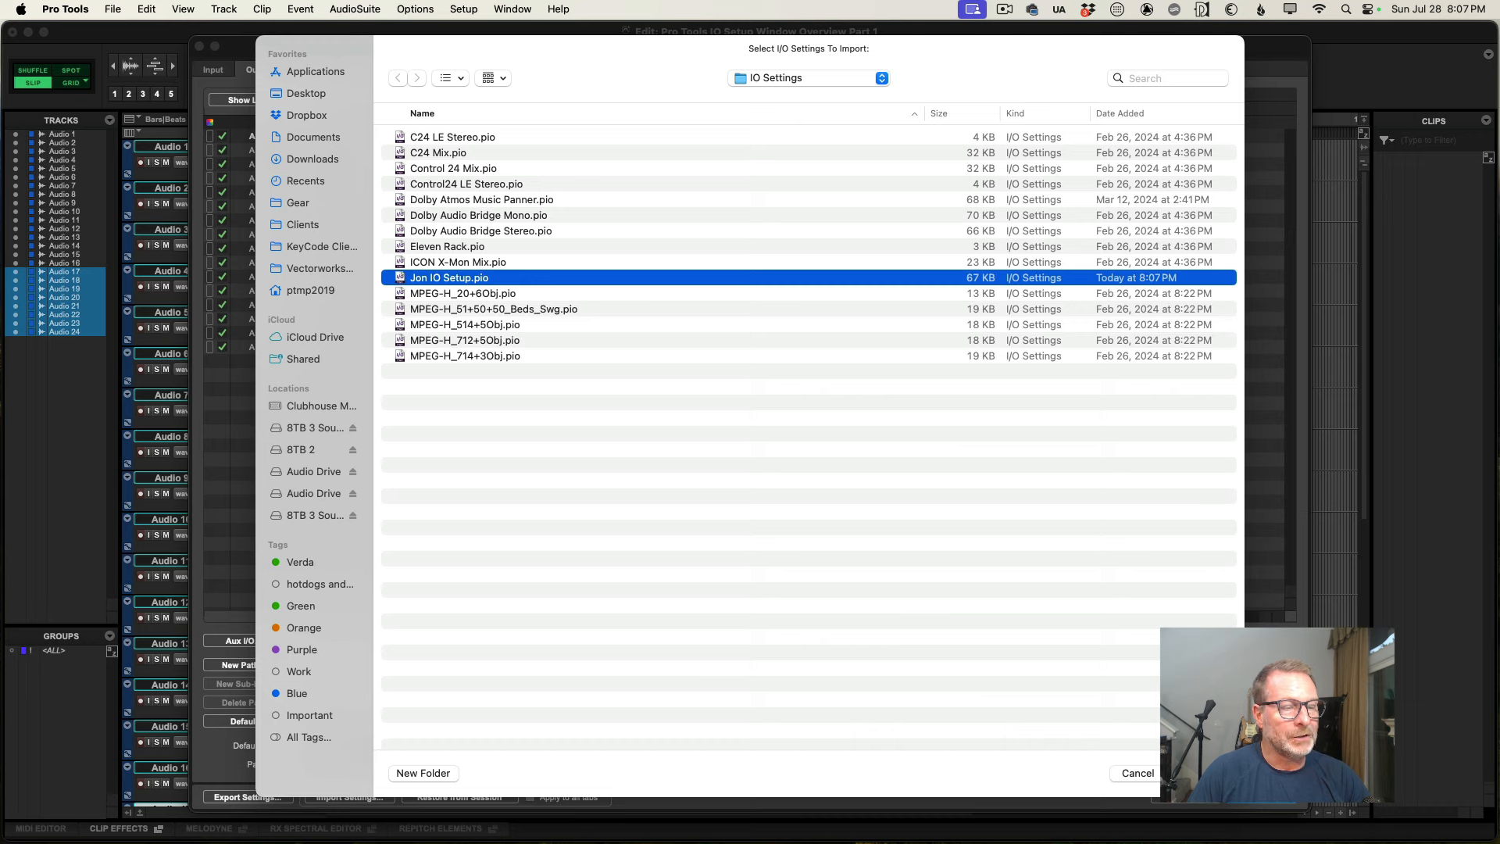
pyautogui.click(1140, 777)
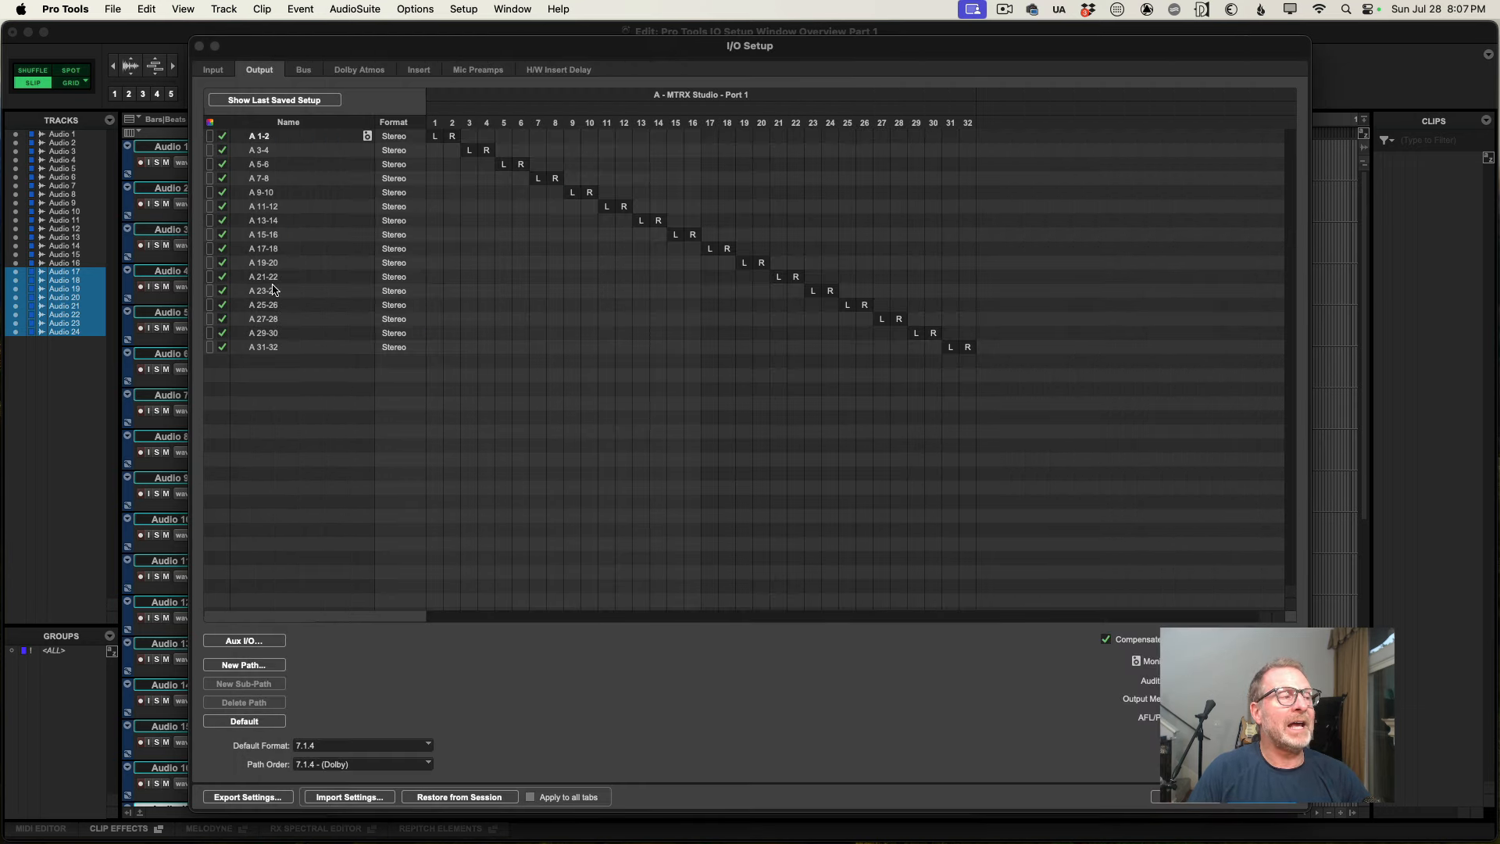
# Review the input paths and bus mappings, enable Apply to all tabs, and restore the I/O settings from the session.
pyautogui.click(211, 71)
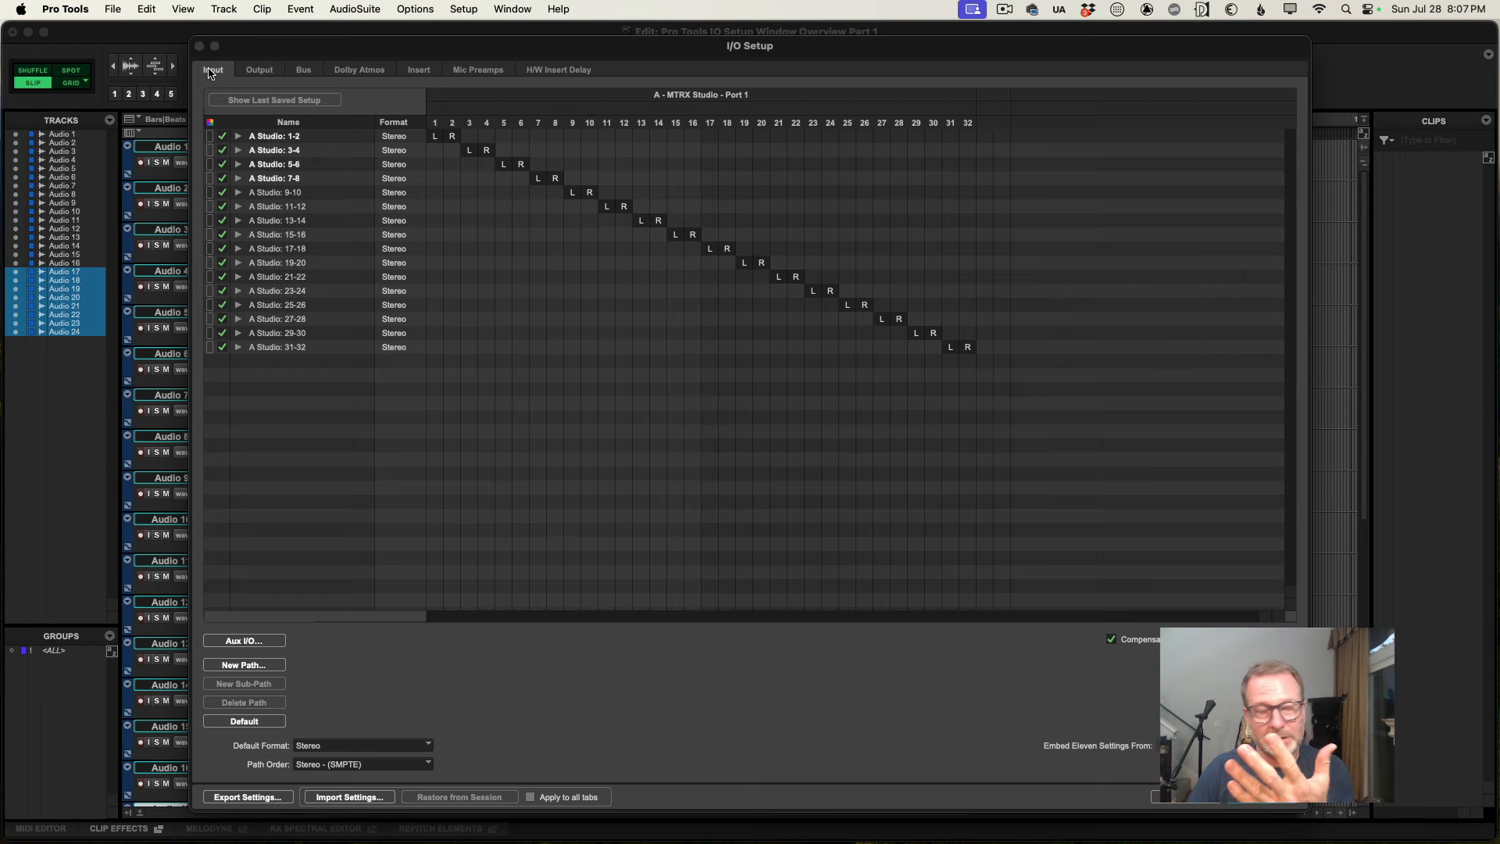
pyautogui.click(306, 71)
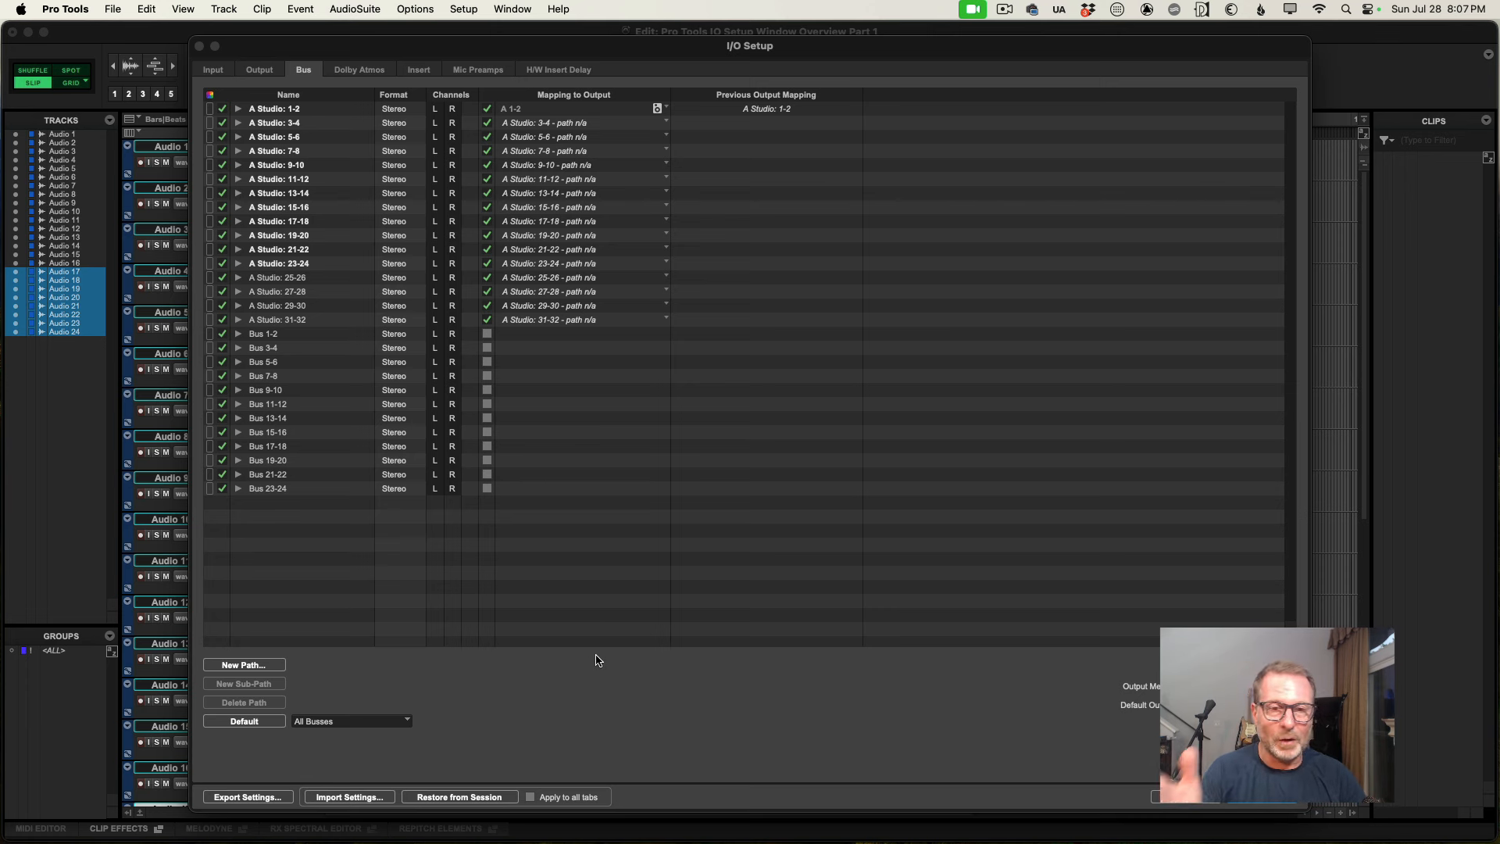
pyautogui.click(531, 797)
pyautogui.click(475, 796)
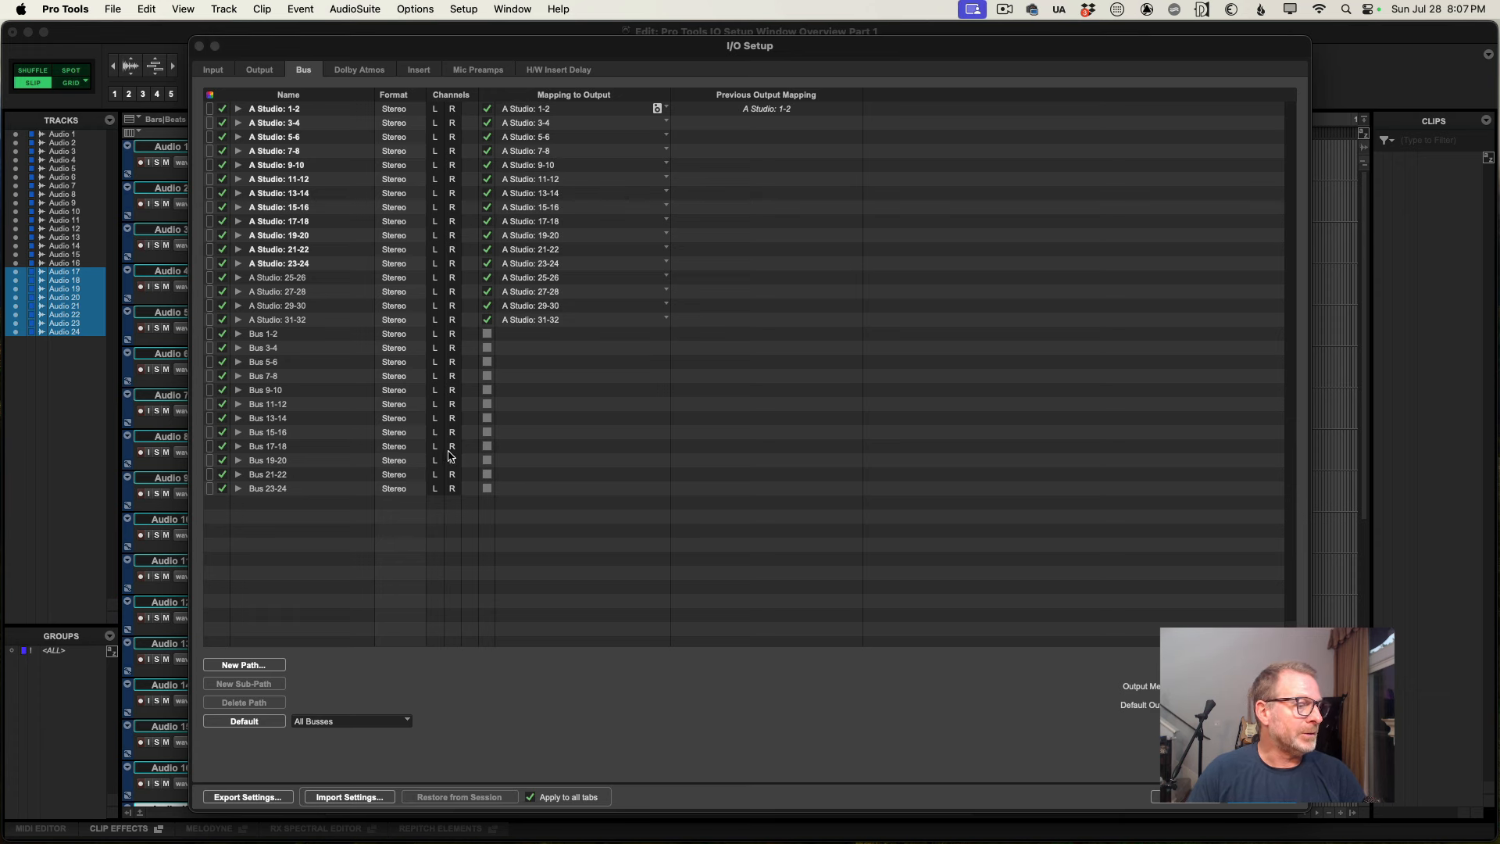
# Look up the exported settings file for import once more, cancel the import, and cancel I/O Setup.
pyautogui.click(332, 798)
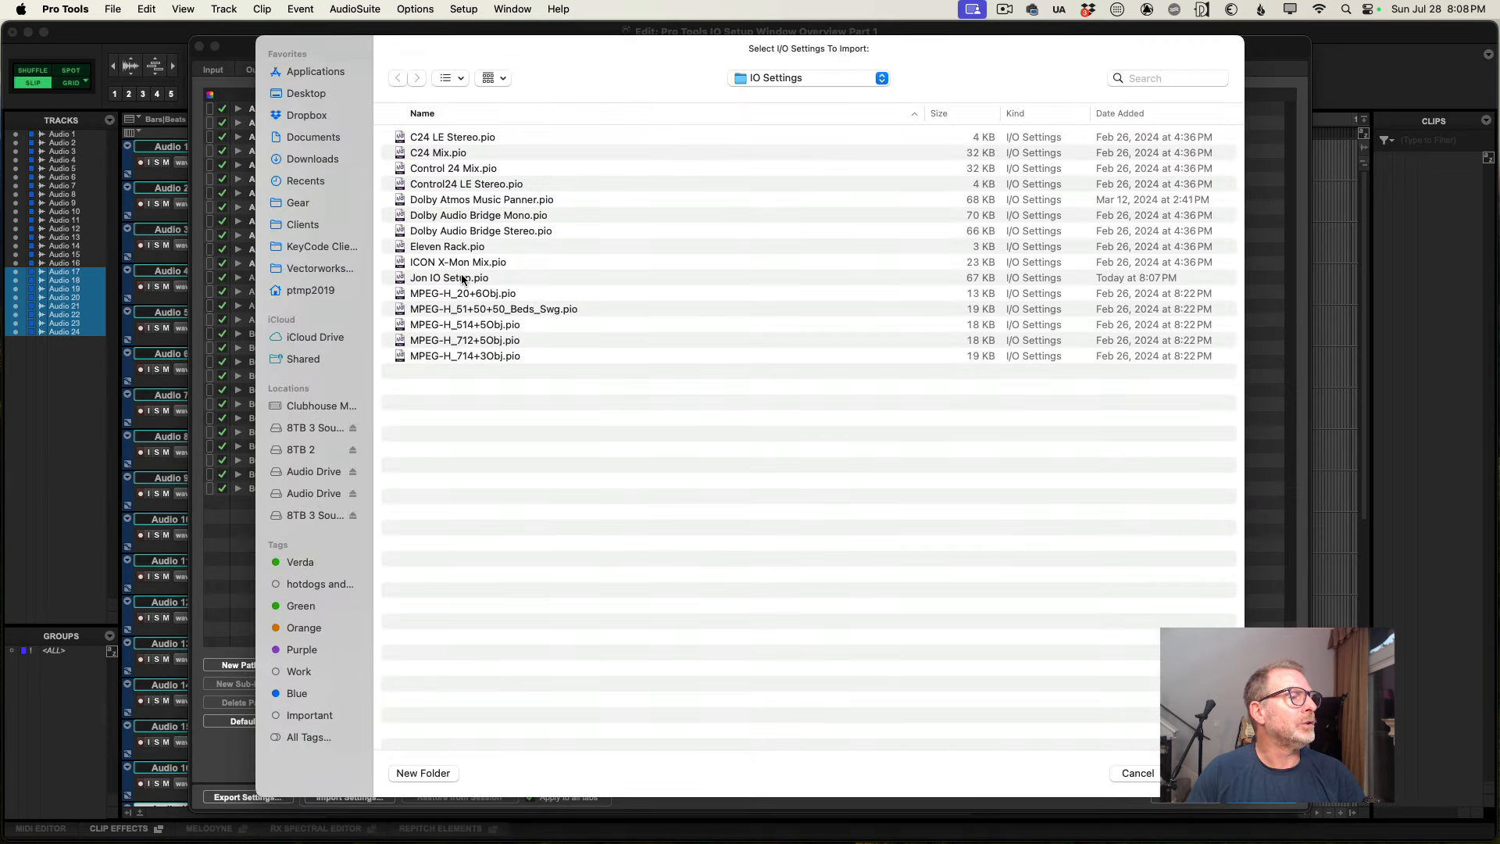
pyautogui.click(463, 278)
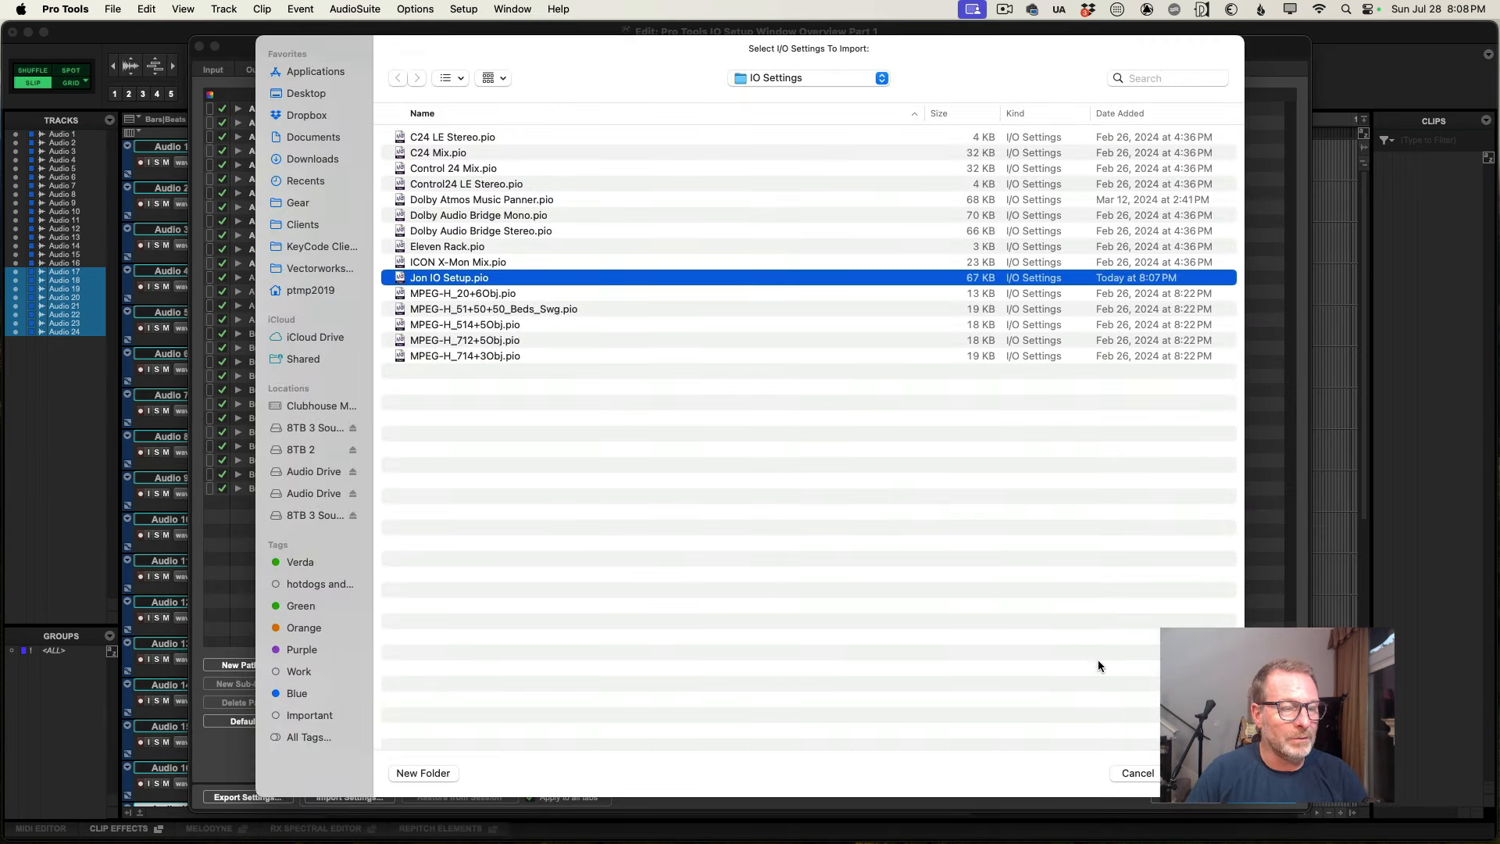
pyautogui.click(1141, 774)
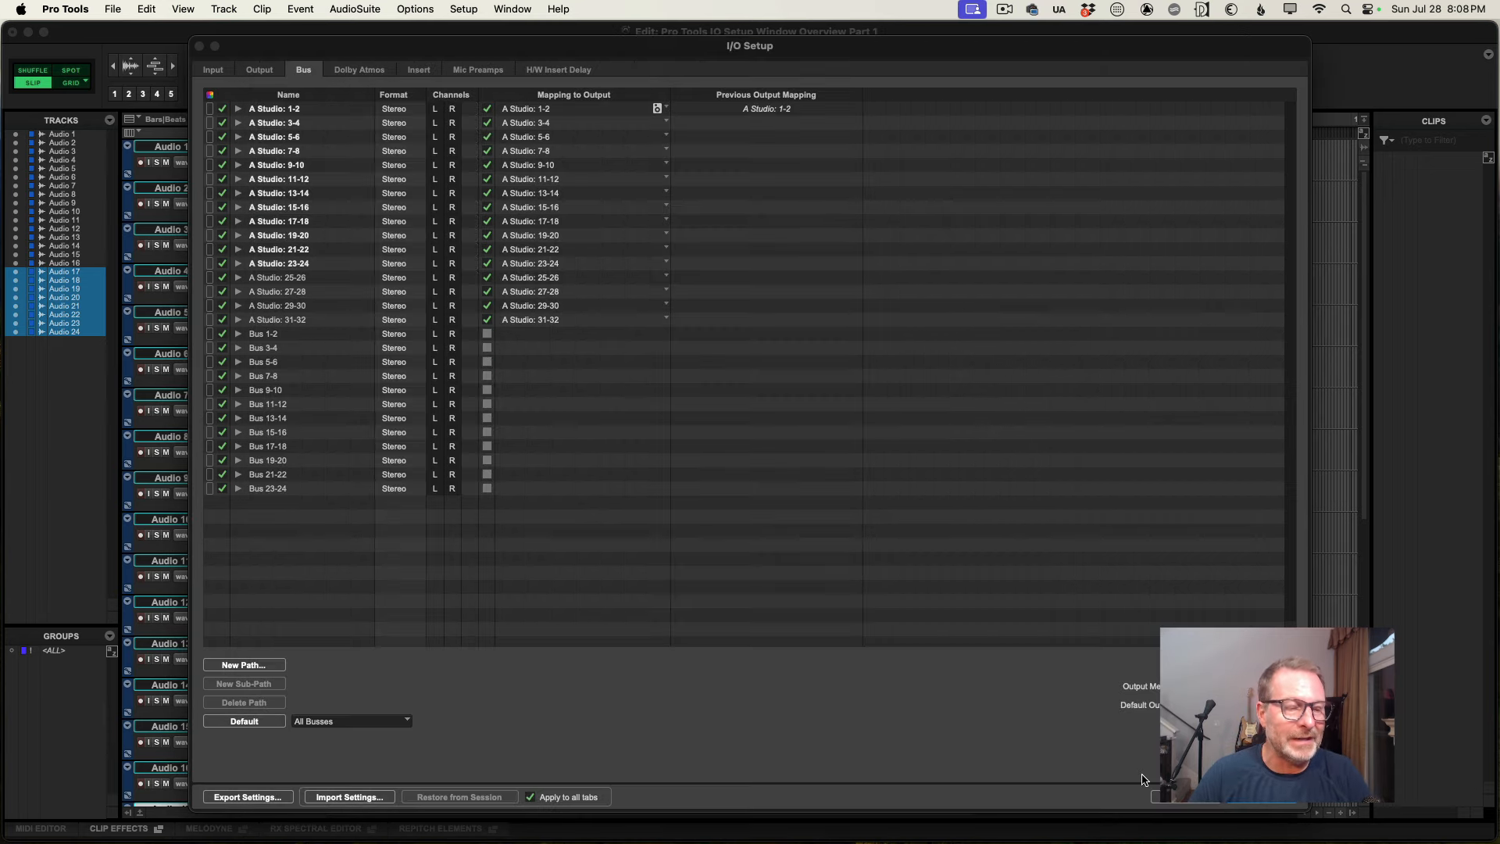
pyautogui.click(1184, 799)
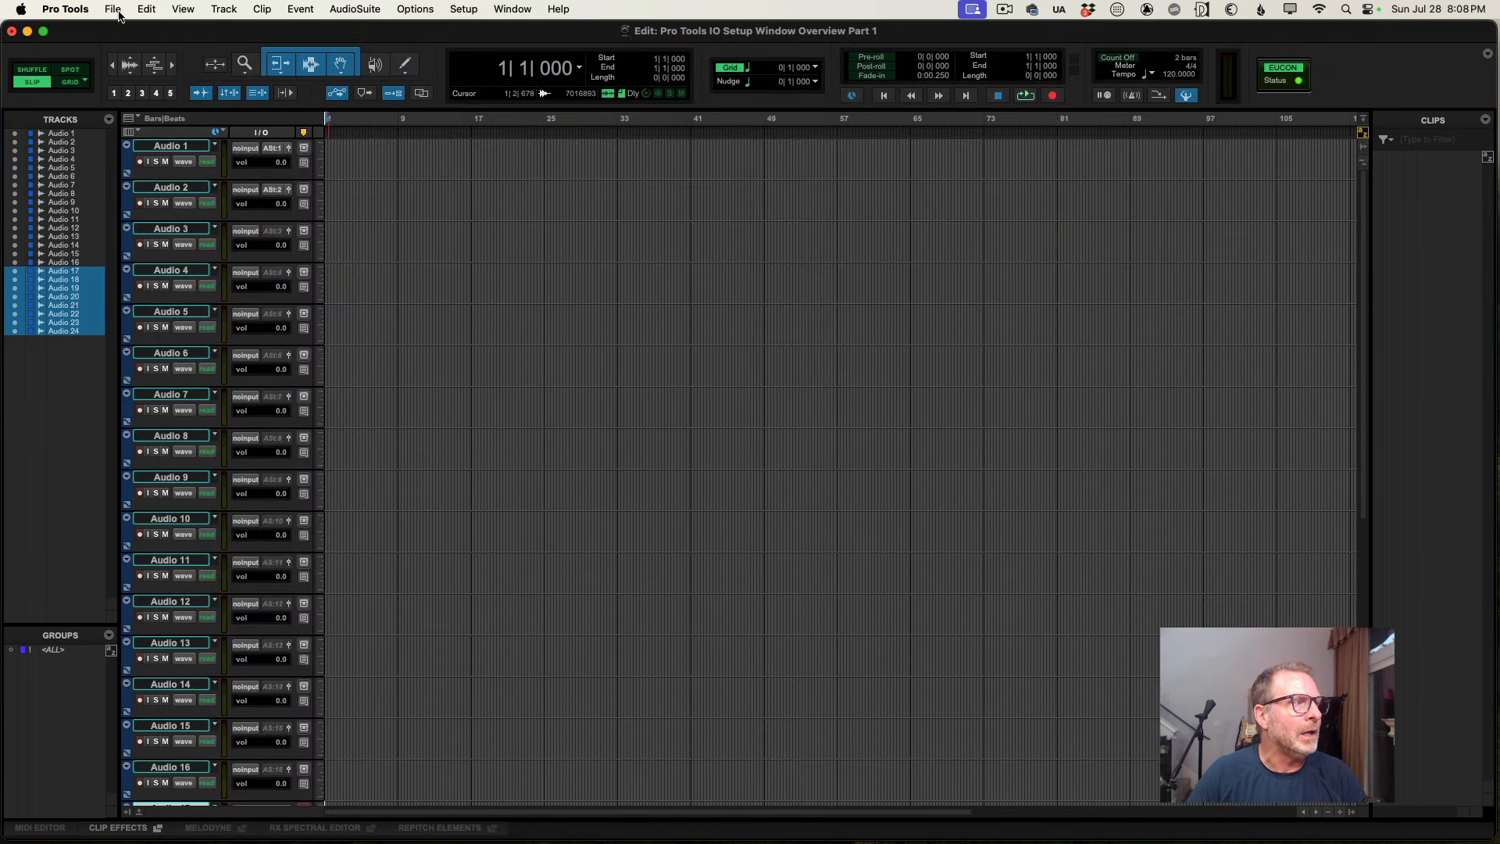
# Start a new local session in the Dashboard and name it IO Setup.
pyautogui.click(119, 12)
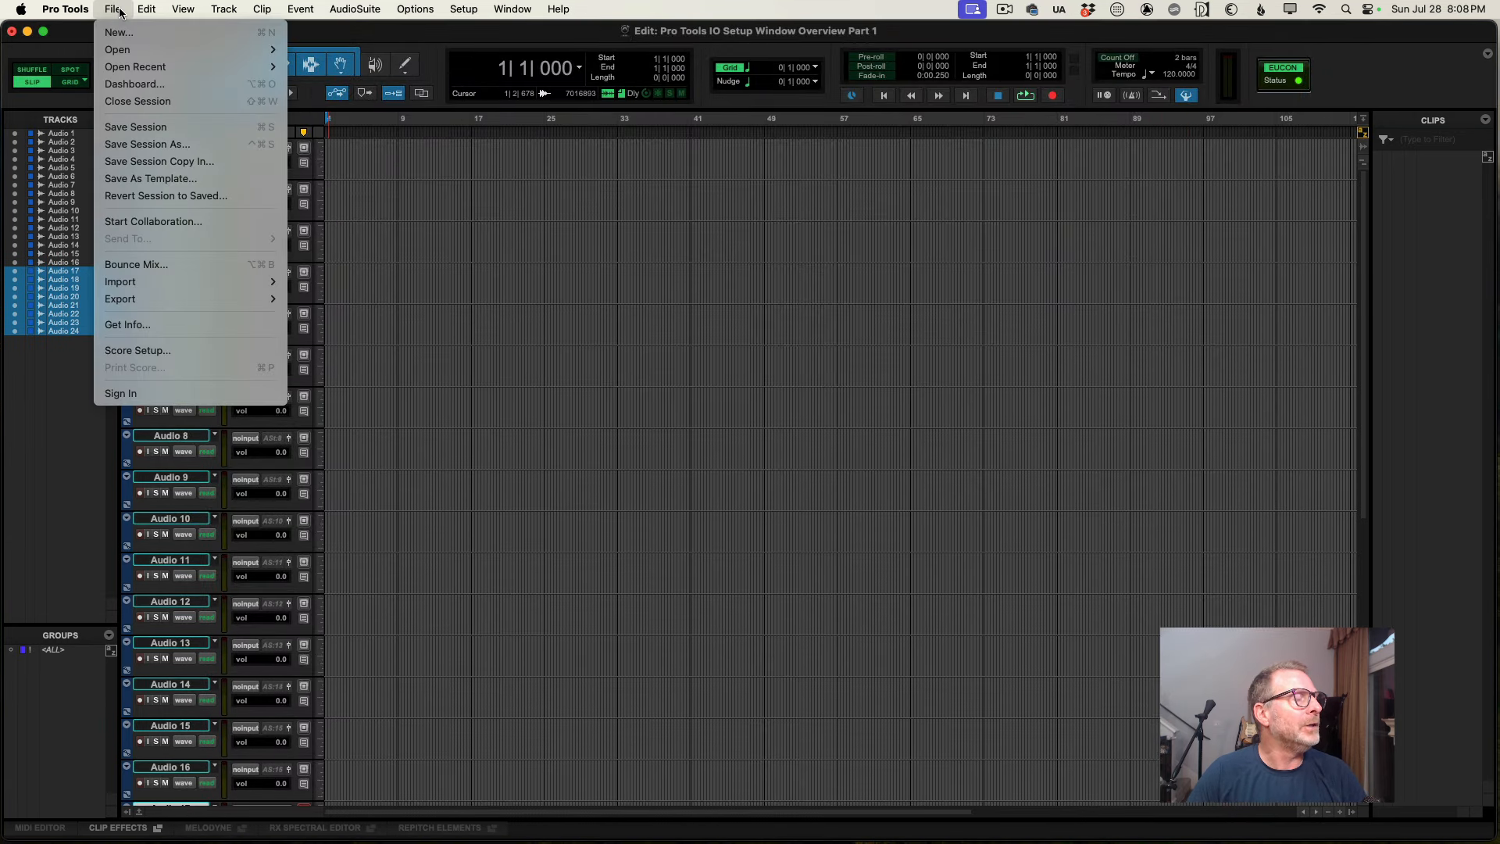
pyautogui.click(119, 32)
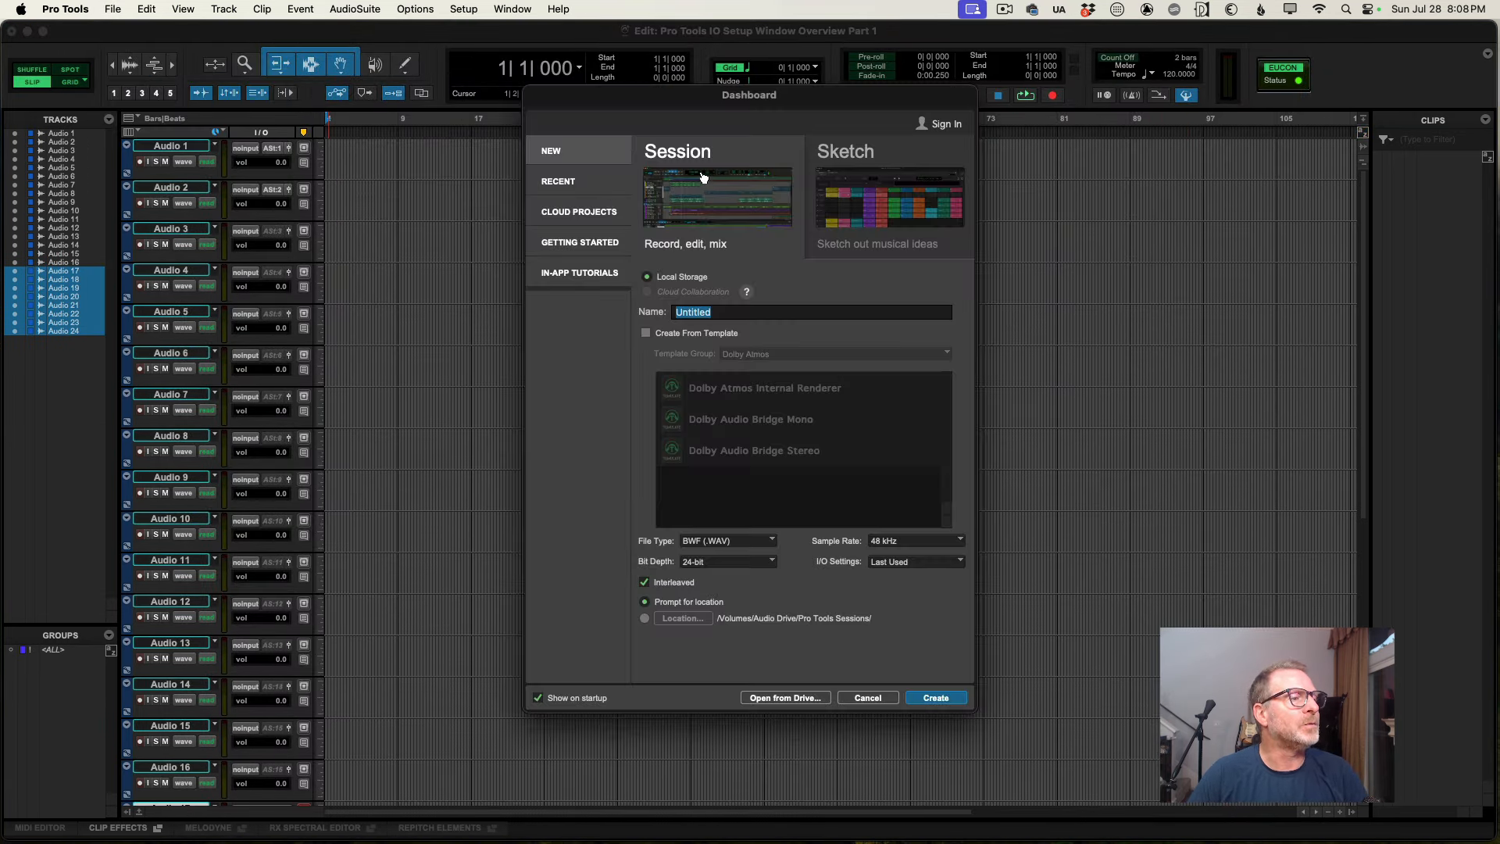
pyautogui.moveTo(751, 90); pyautogui.dragTo(740, 92)
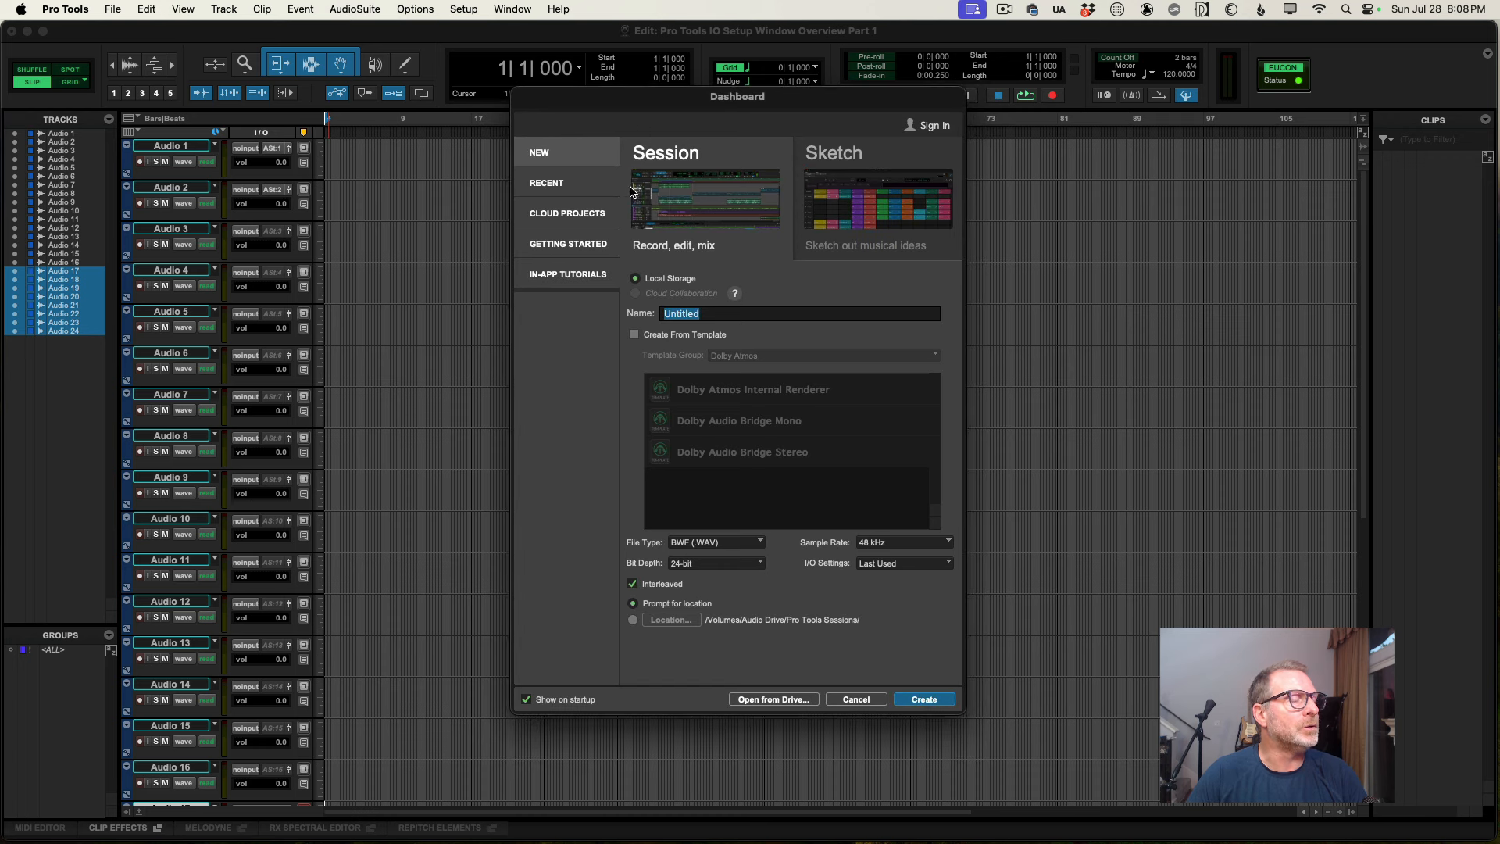
pyautogui.write('IO ')
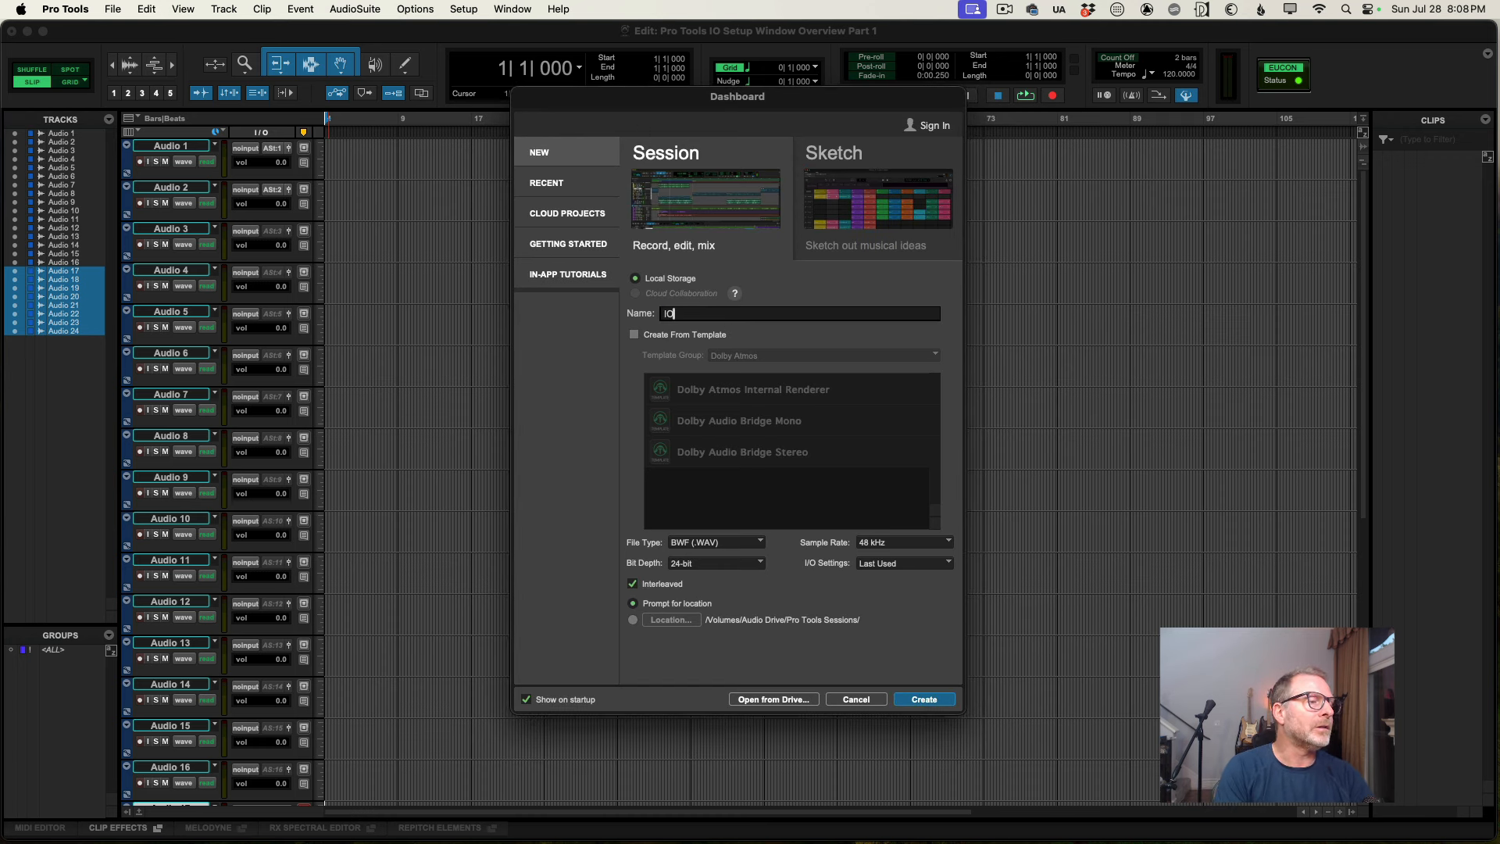
pyautogui.write('Steup')
pyautogui.press('BackSpace')
pyautogui.press('BackSpace')
pyautogui.press('BackSpace')
pyautogui.press('BackSpace')
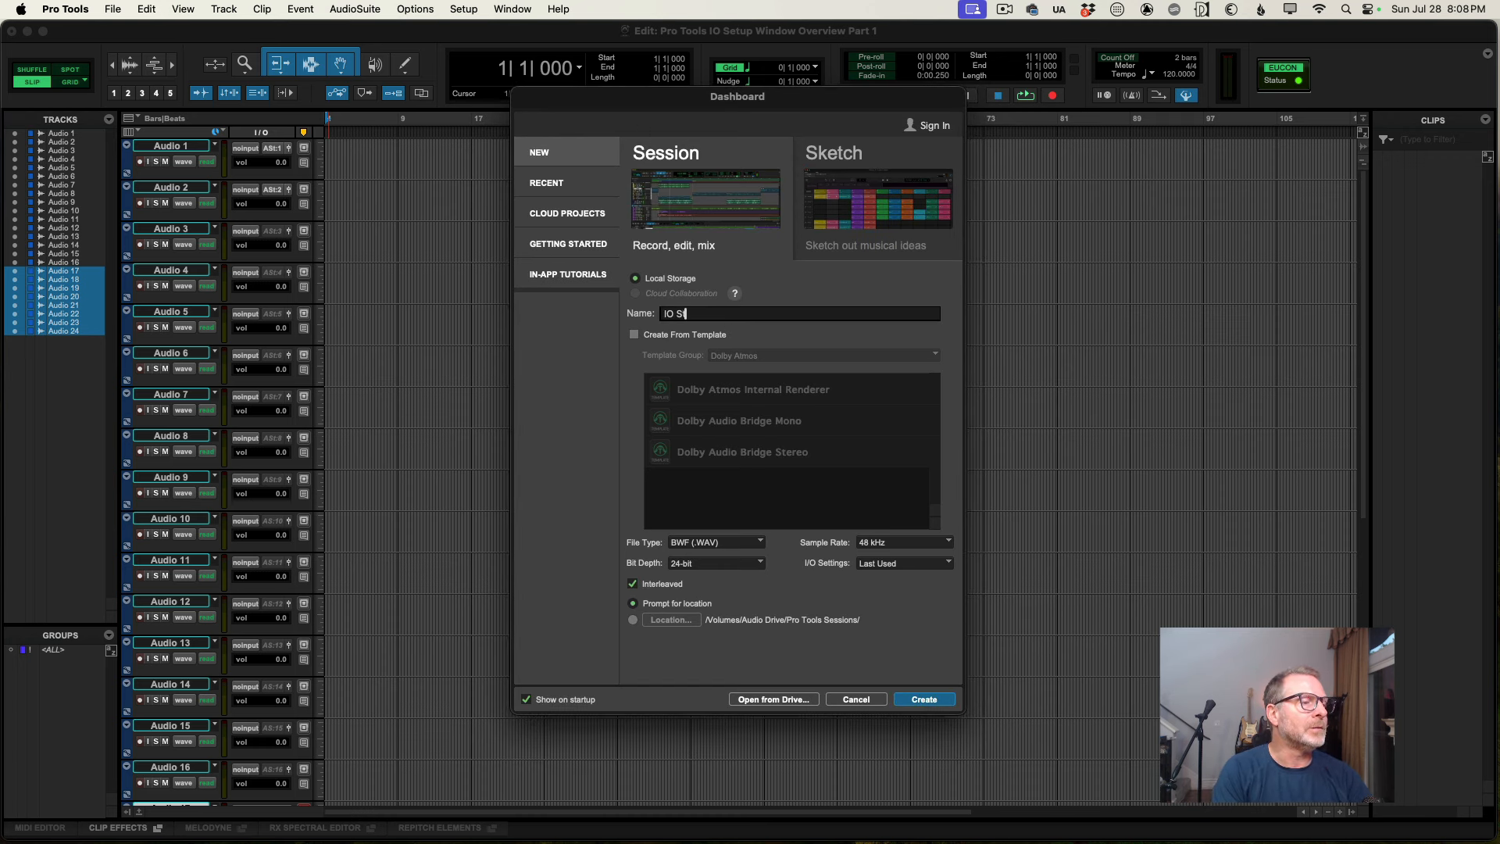
pyautogui.write('etup')
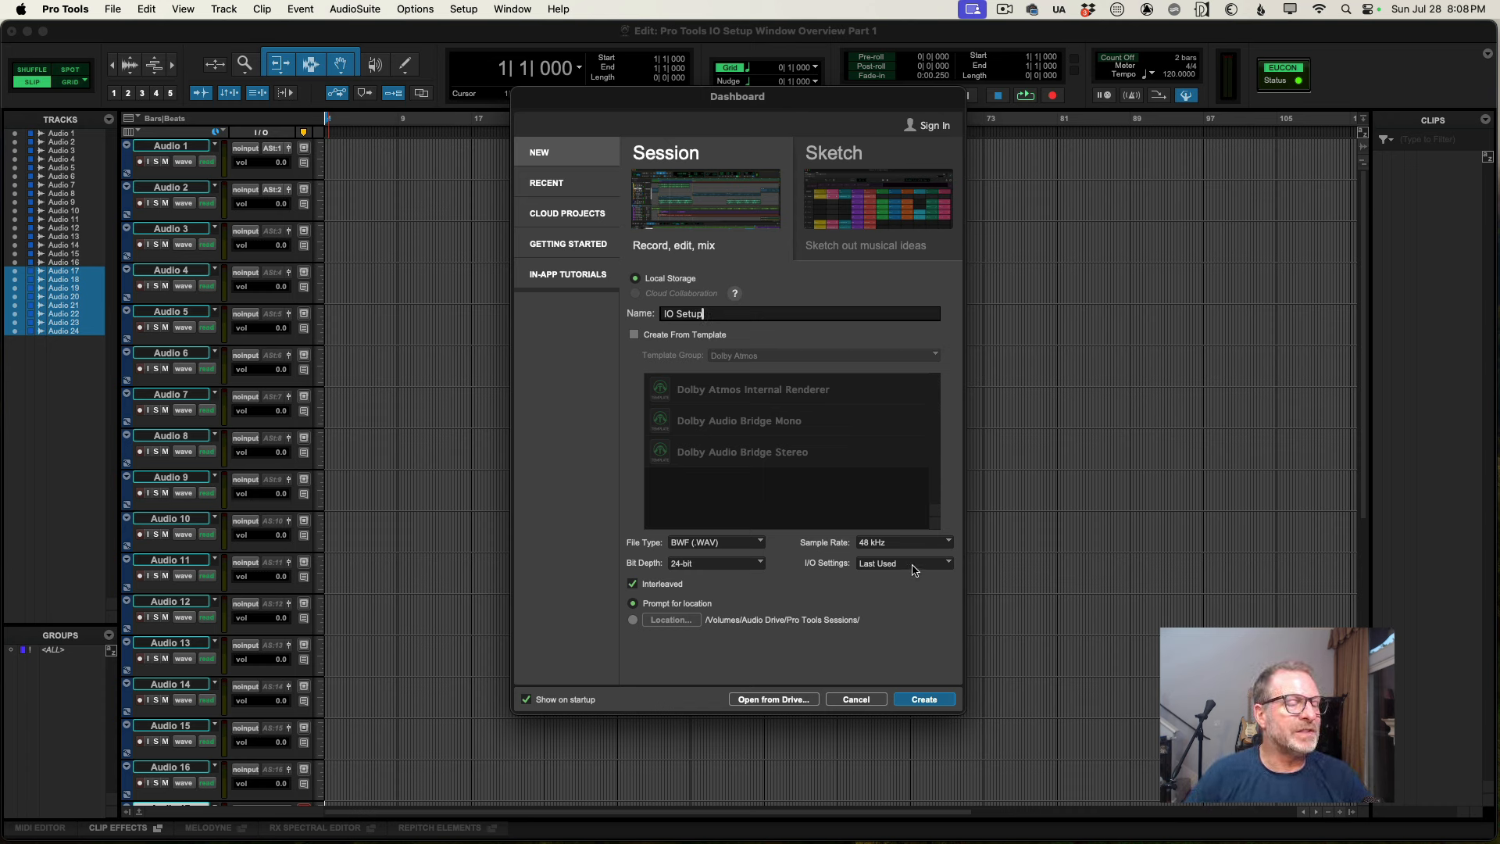
# Browse the I/O settings available for the new session and choose the custom settings file exported earlier.
pyautogui.click(886, 571)
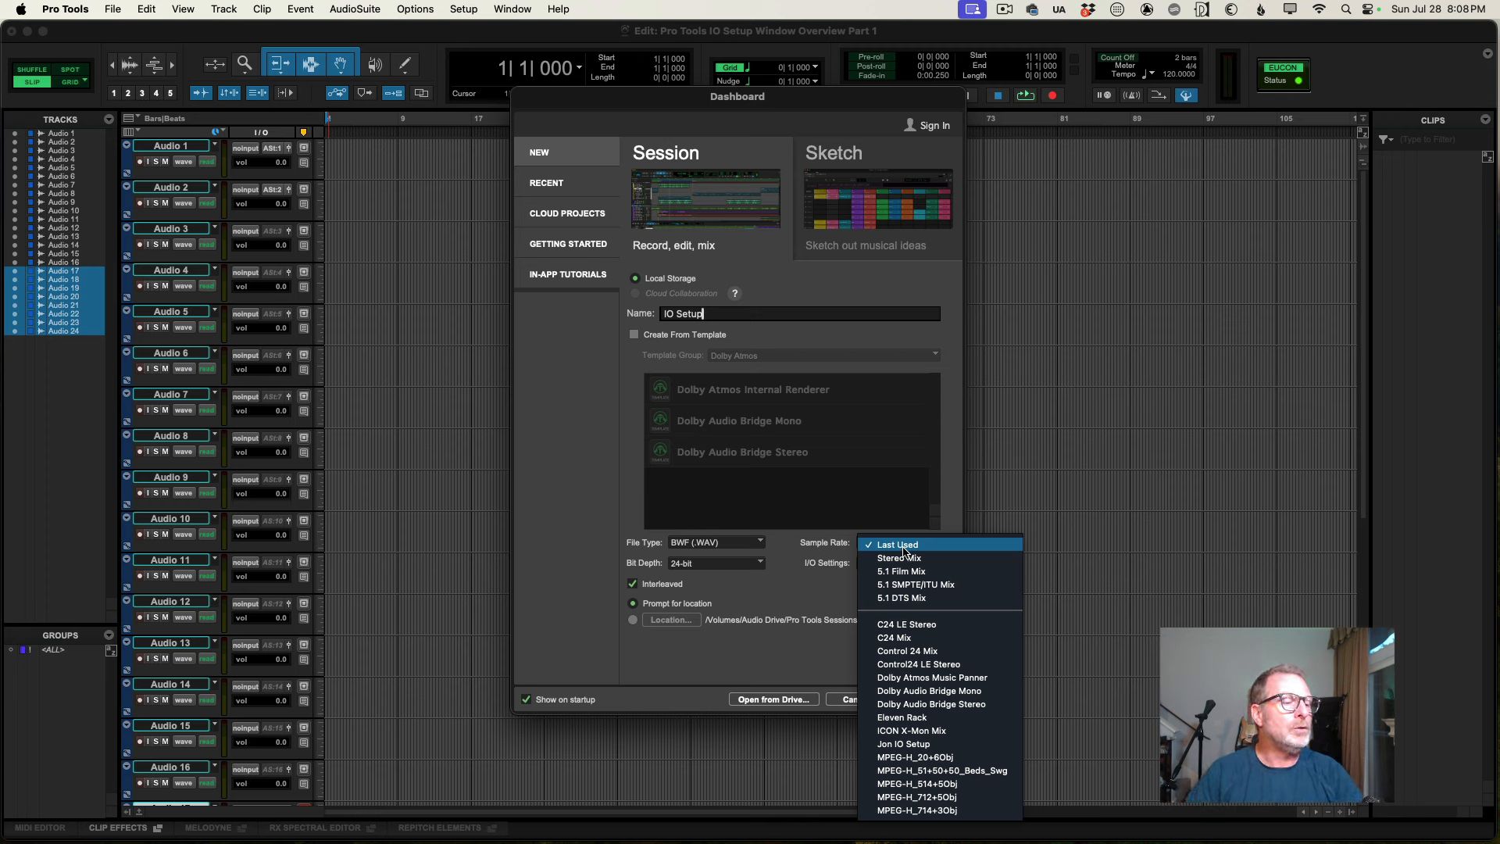
pyautogui.click(828, 606)
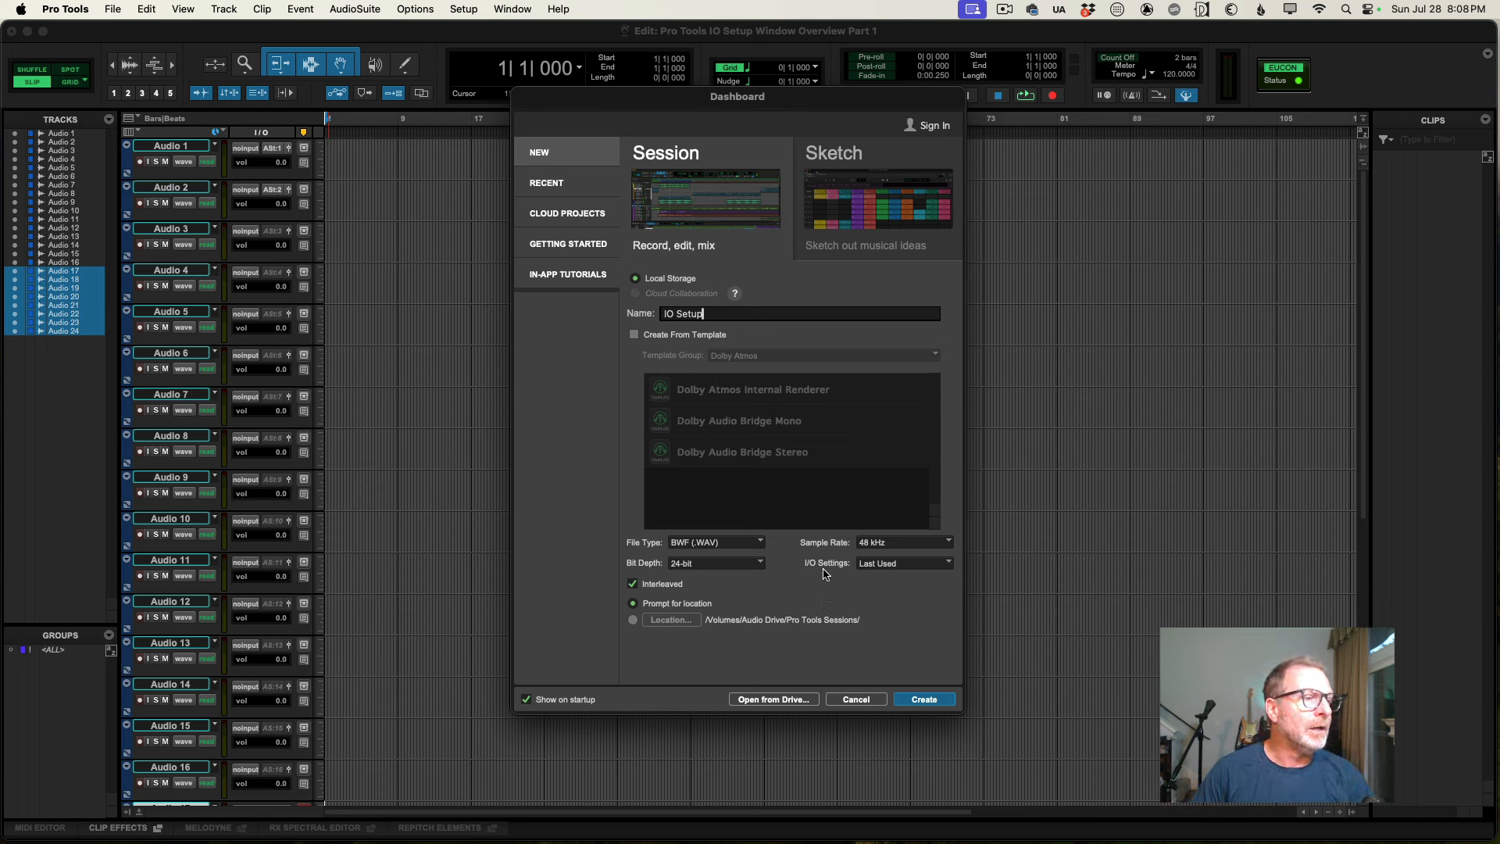
pyautogui.click(881, 564)
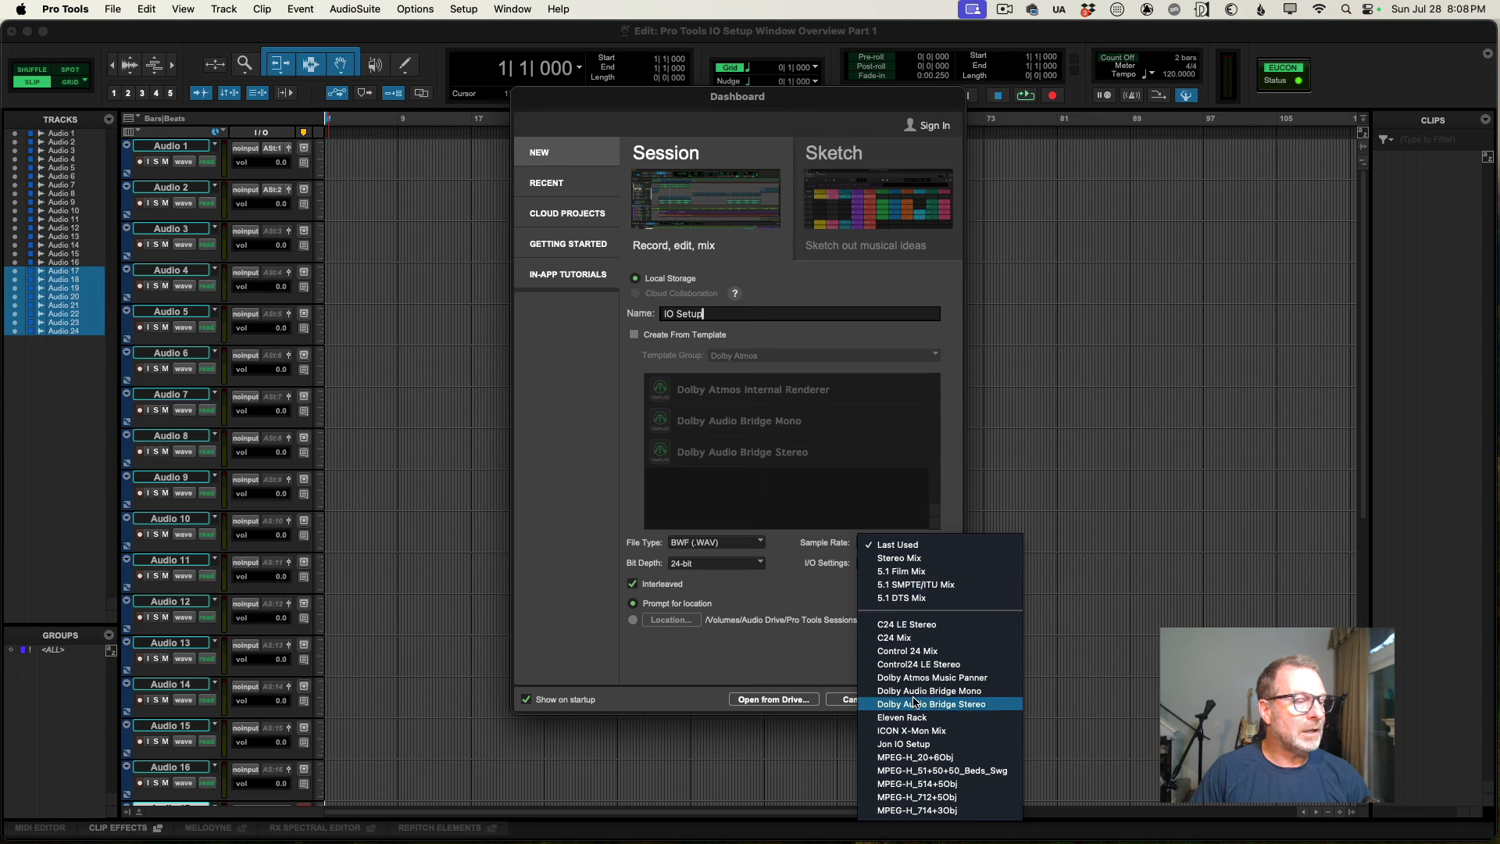
pyautogui.click(924, 745)
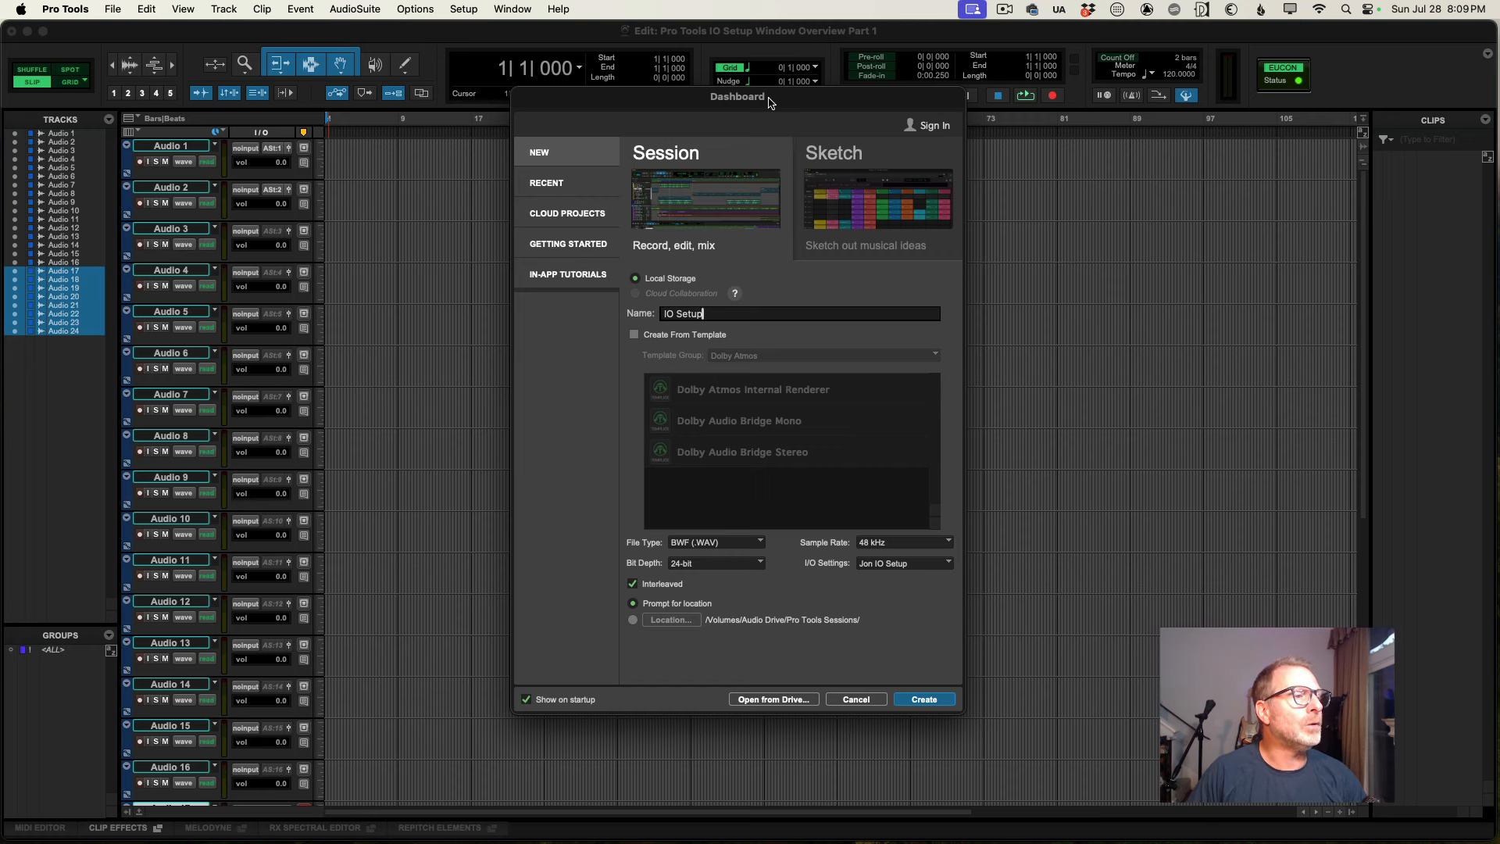
# Review the new session's I/O settings choices again and switch the selection to MPEG-H_20+6Obj.
pyautogui.moveTo(770, 102); pyautogui.dragTo(767, 99)
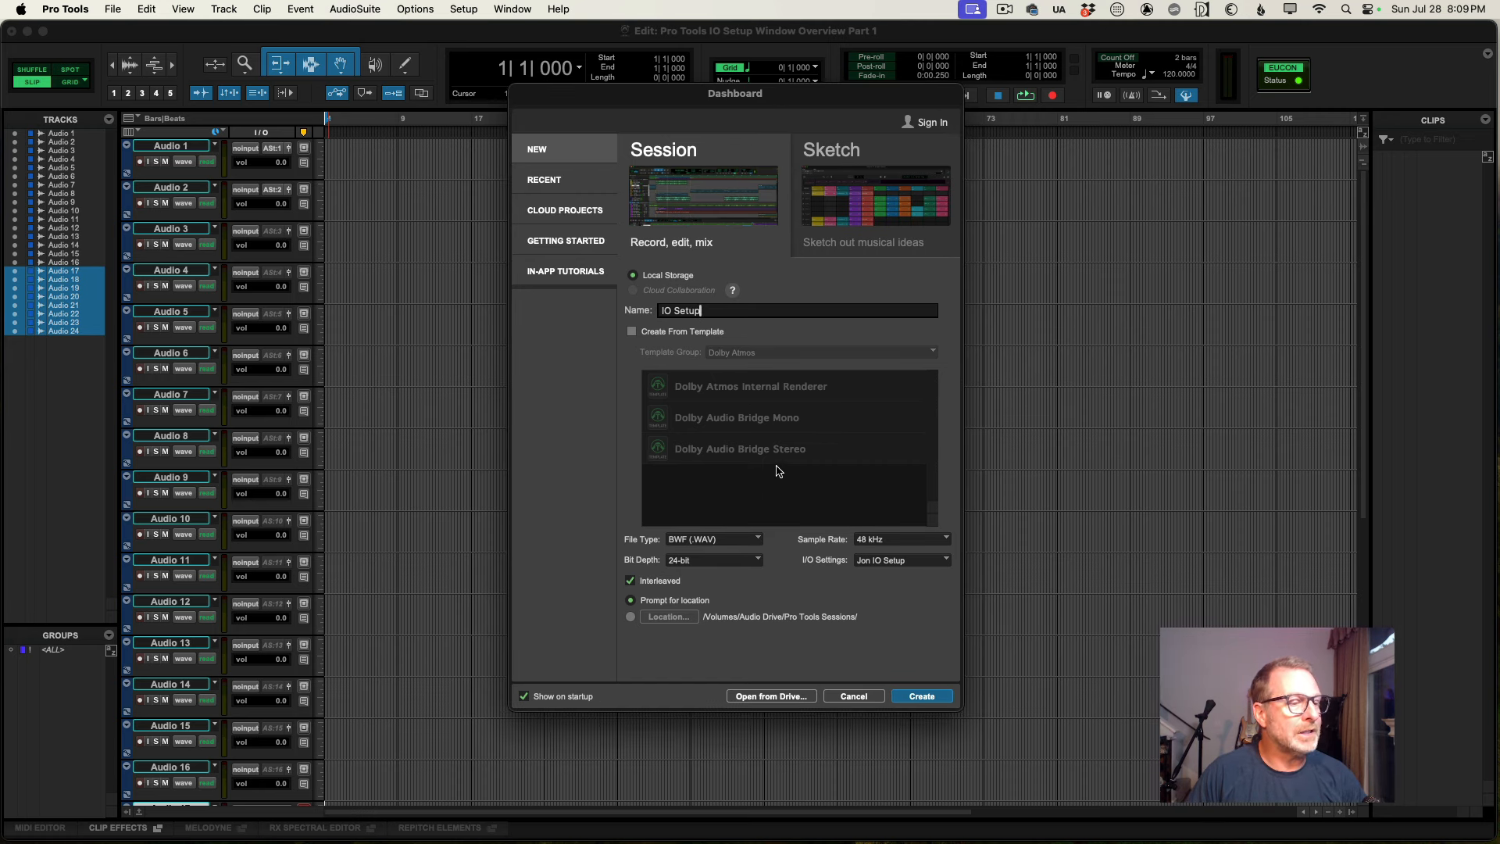
pyautogui.click(908, 564)
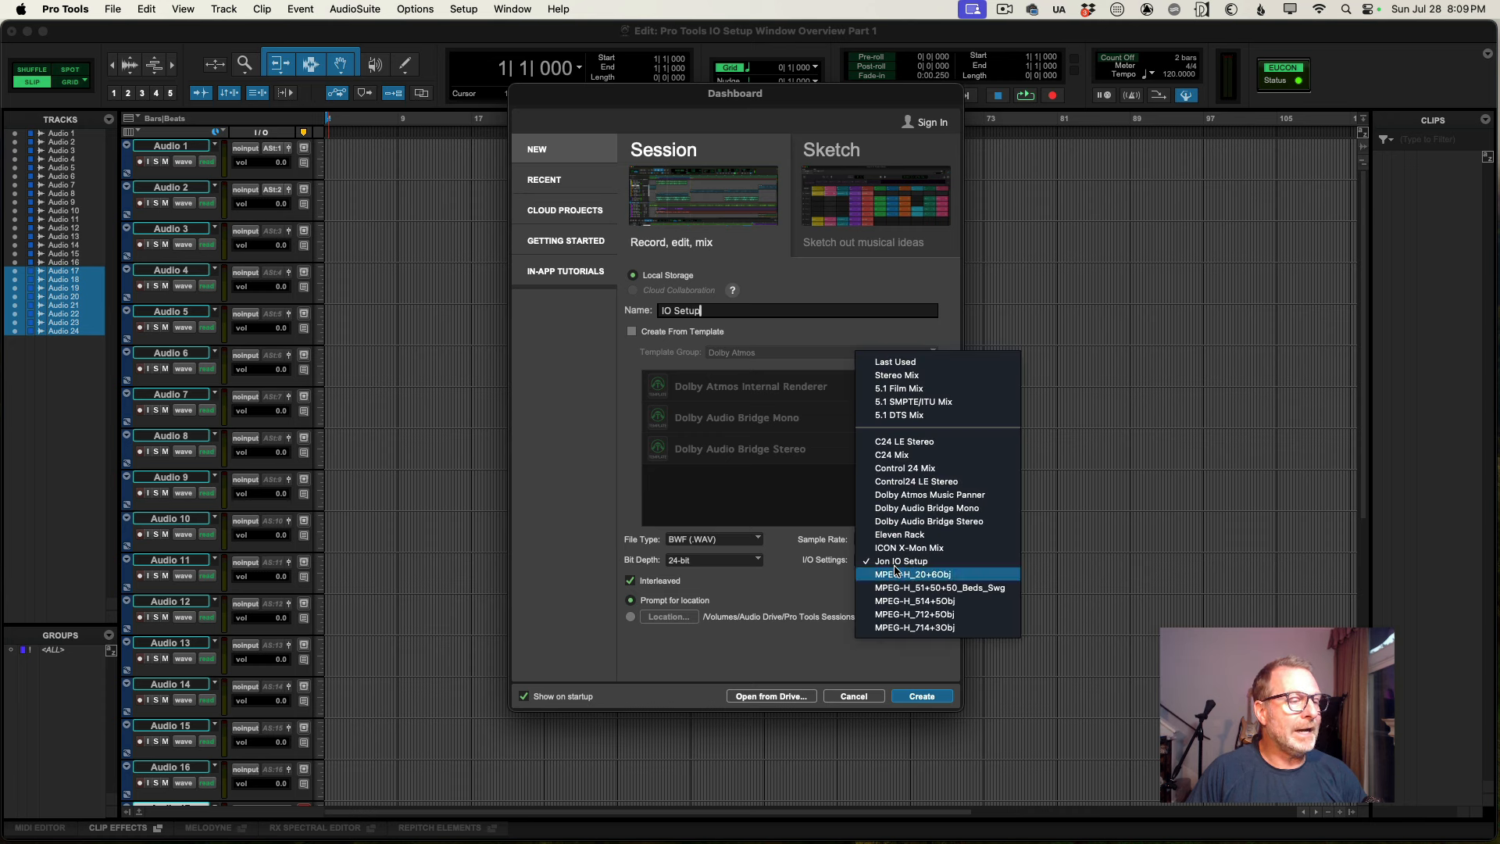
pyautogui.click(814, 604)
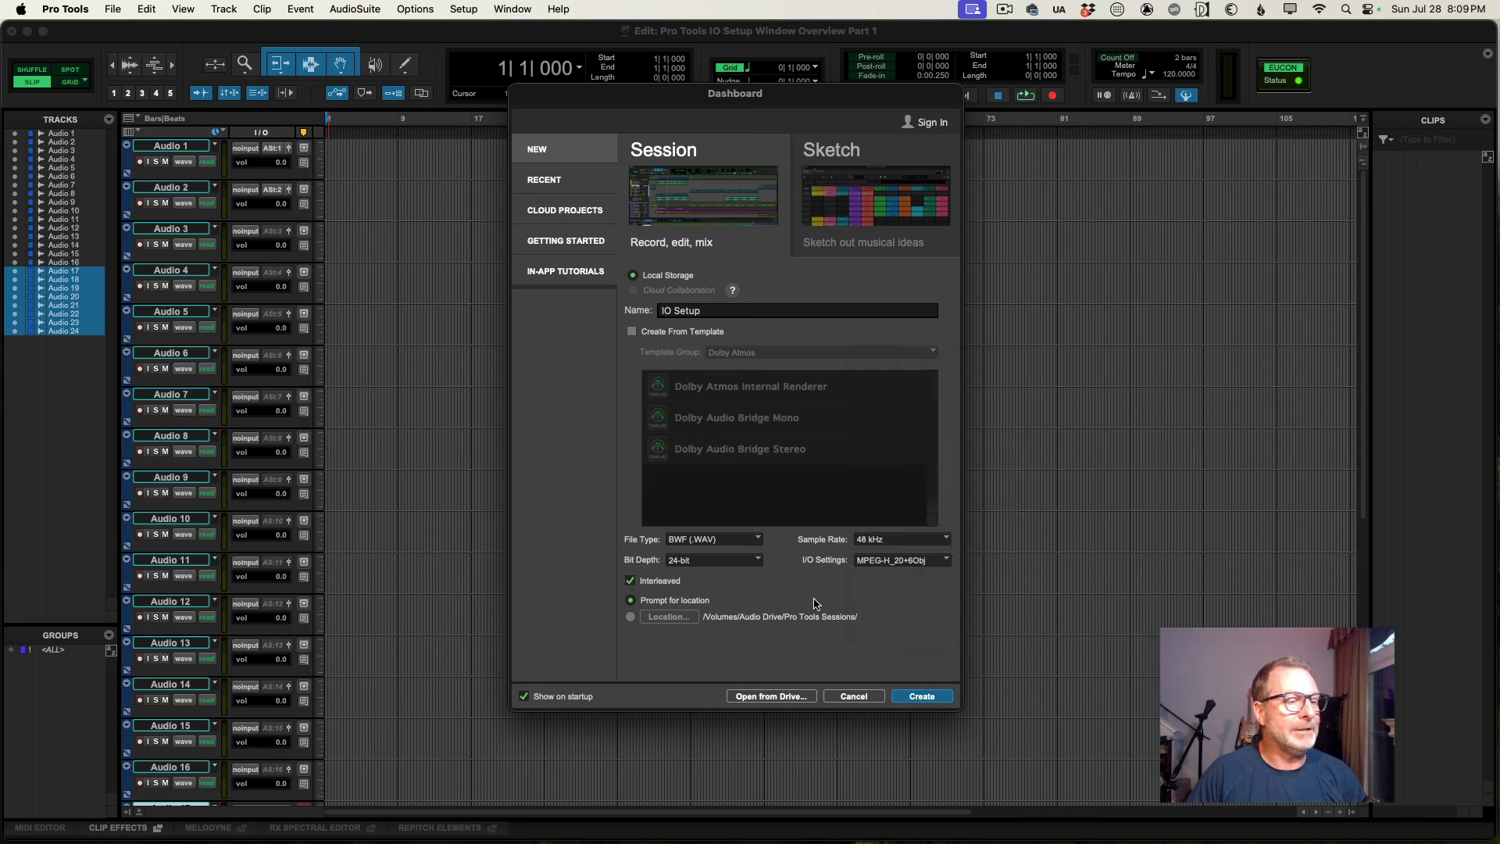
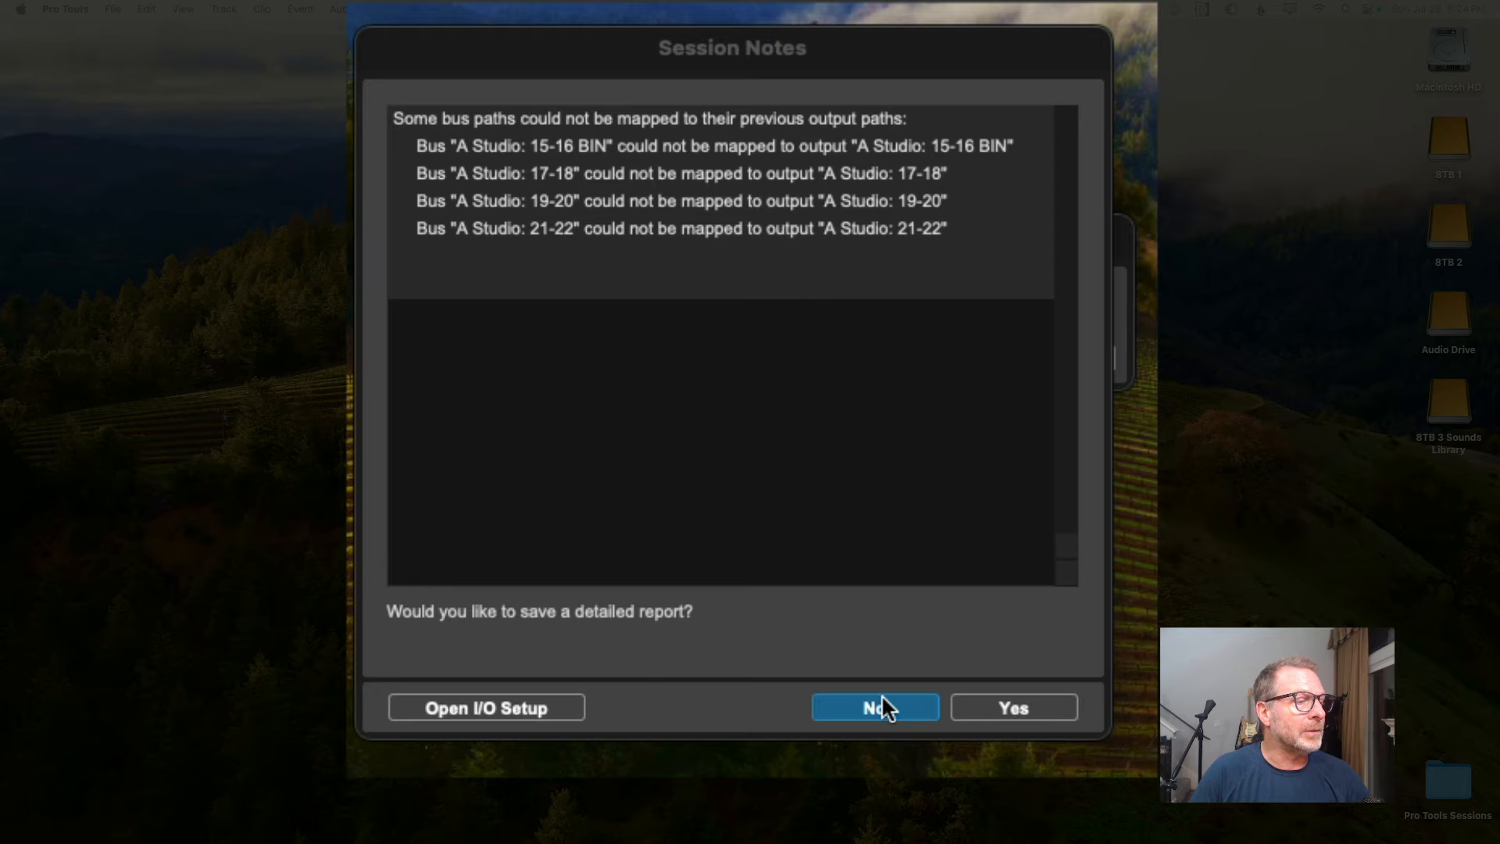
# Decline saving a detailed session notes report, check the Playback Engine settings, and close them.
pyautogui.click(897, 710)
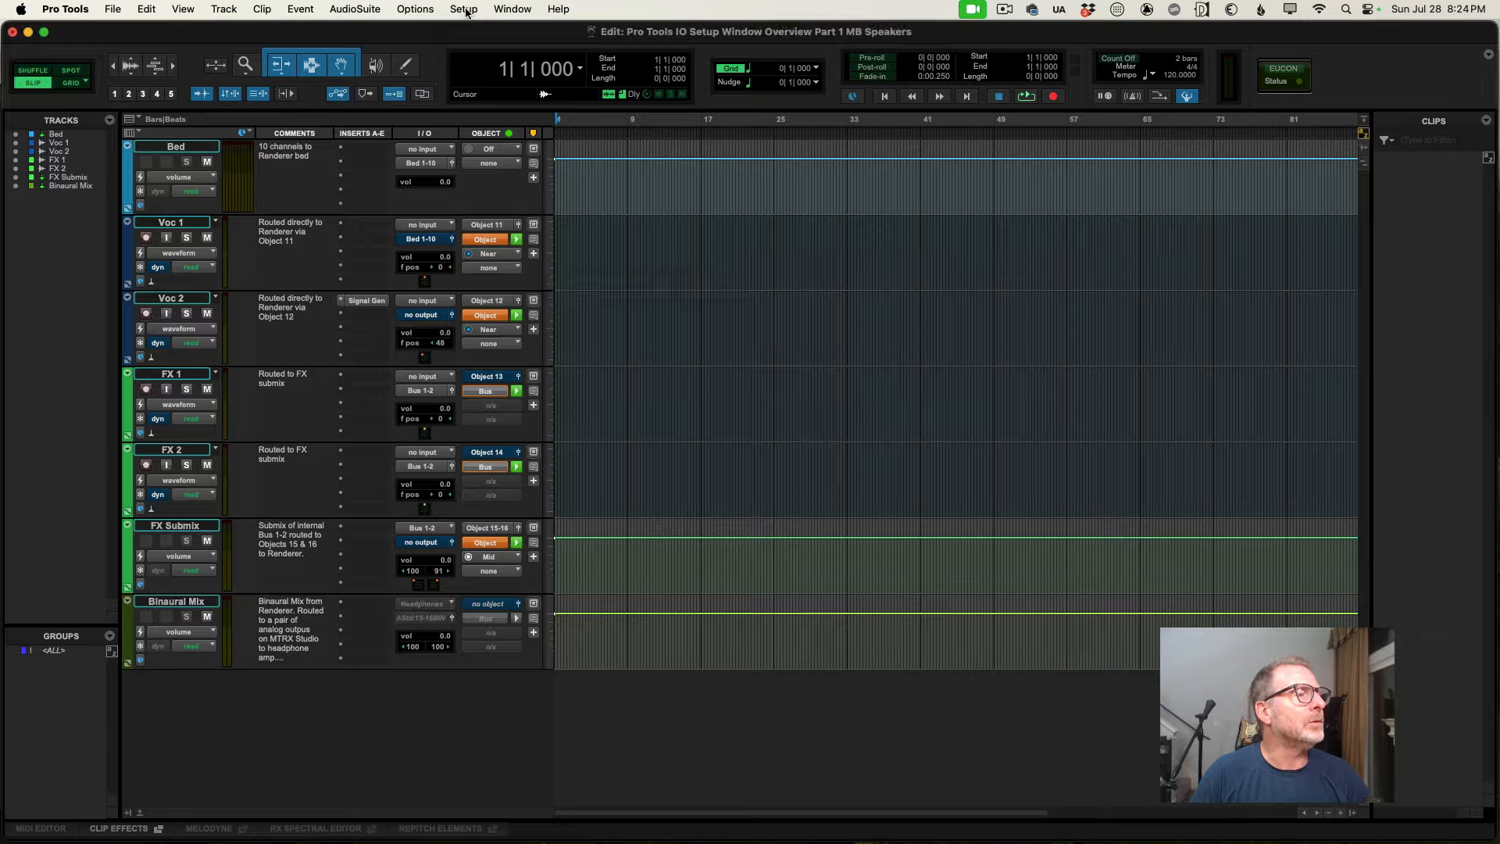
pyautogui.click(464, 10)
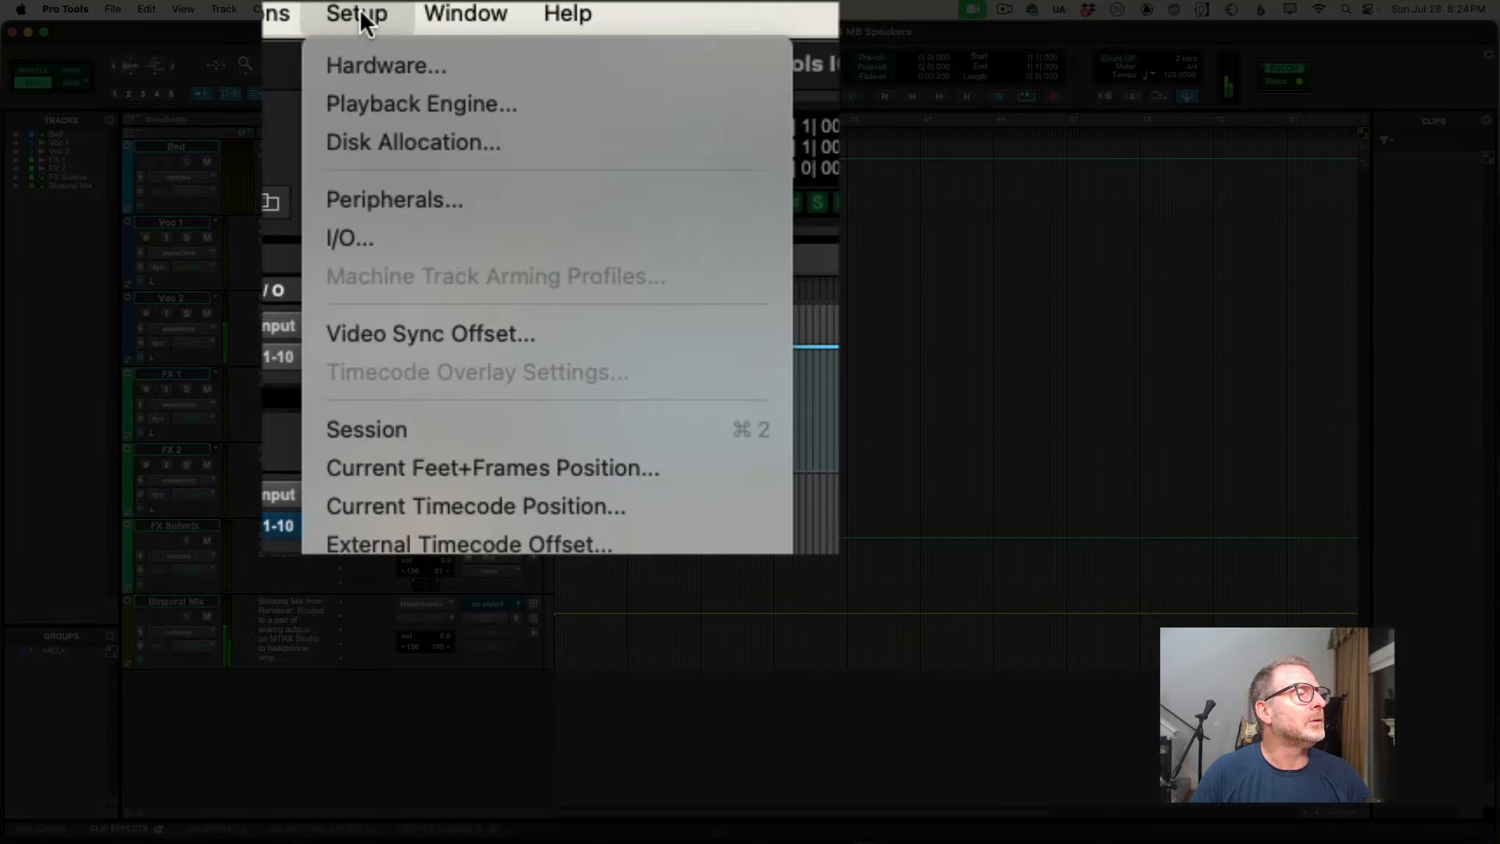
pyautogui.click(372, 100)
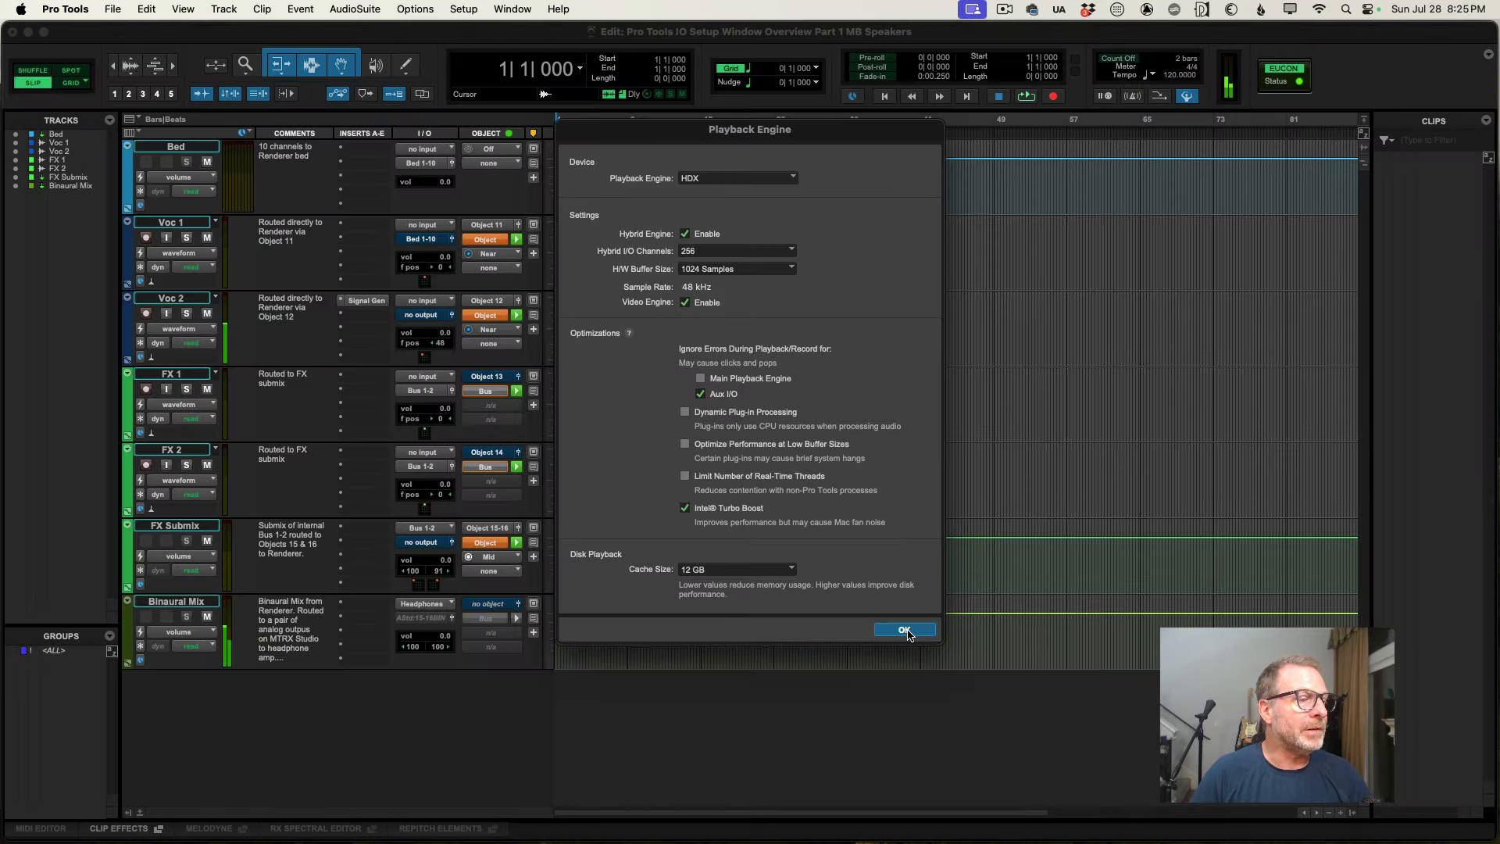
pyautogui.click(905, 632)
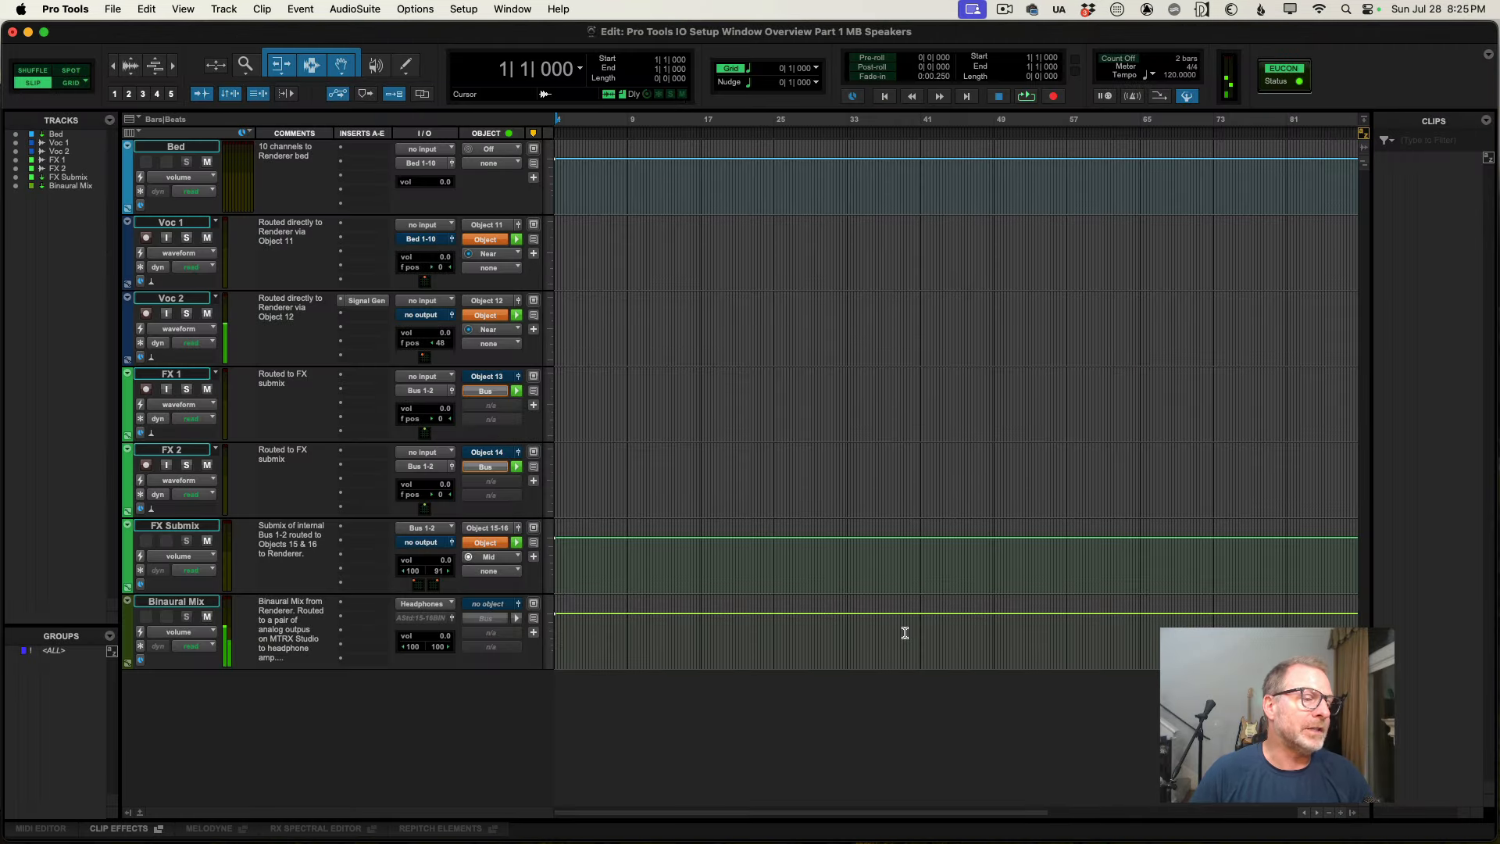
# Open I/O Setup and compare the session's input paths, output paths and bus-to-output mappings.
pyautogui.click(471, 9)
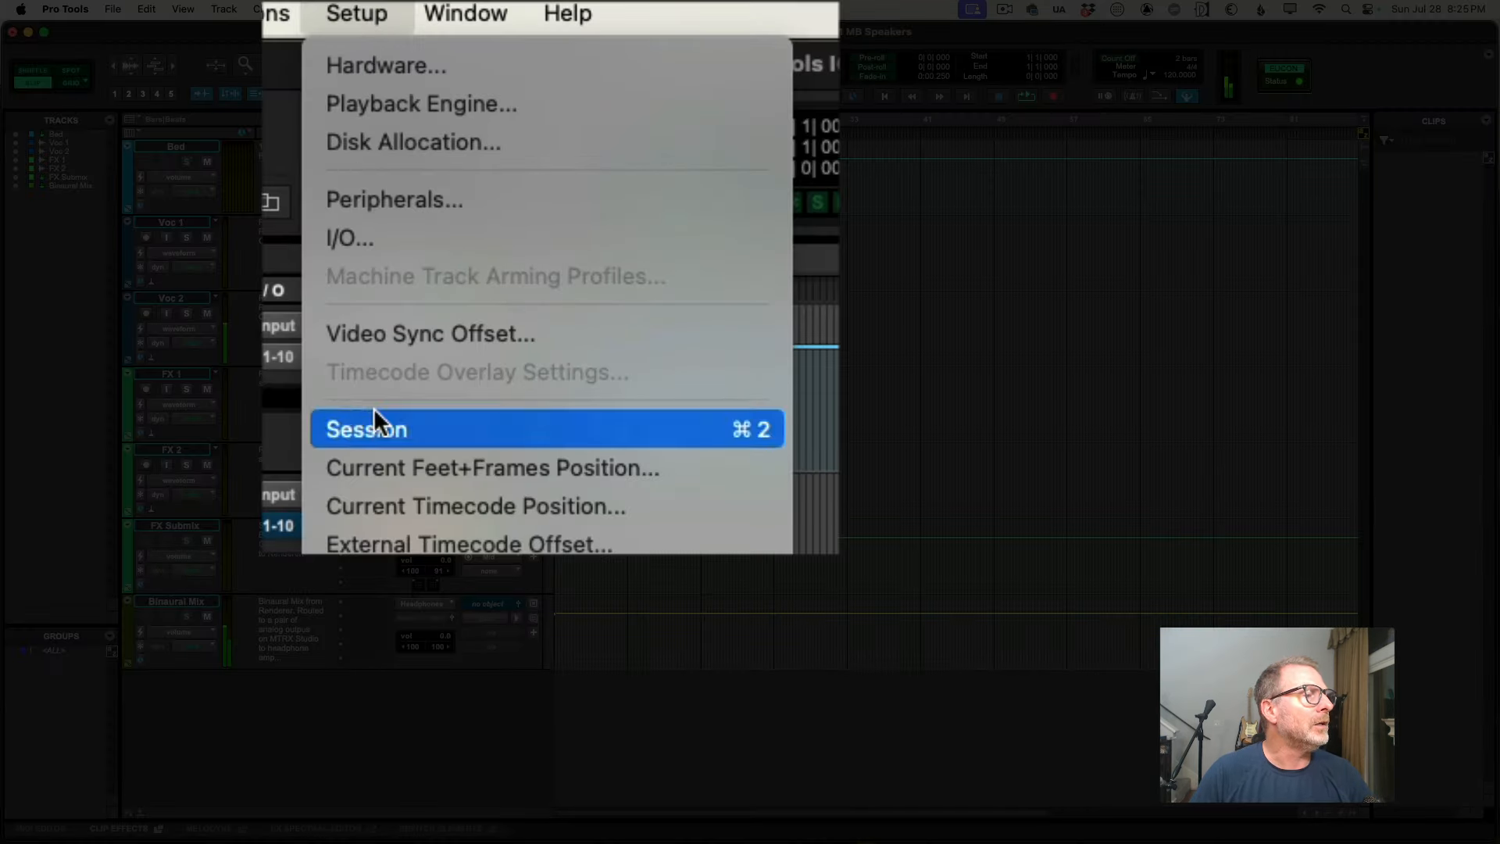
pyautogui.click(360, 234)
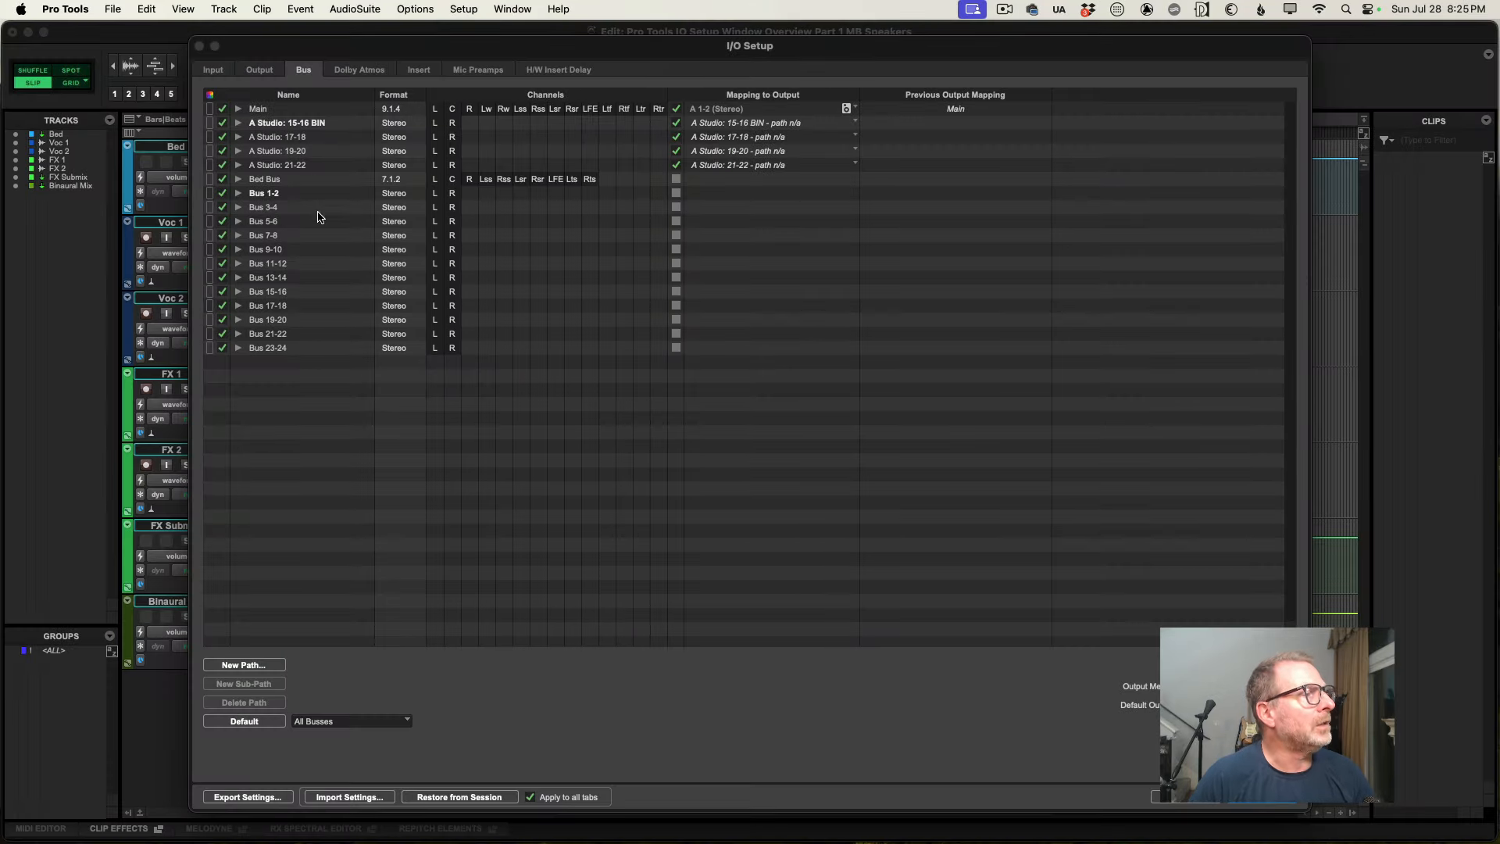
pyautogui.click(260, 70)
pyautogui.click(302, 71)
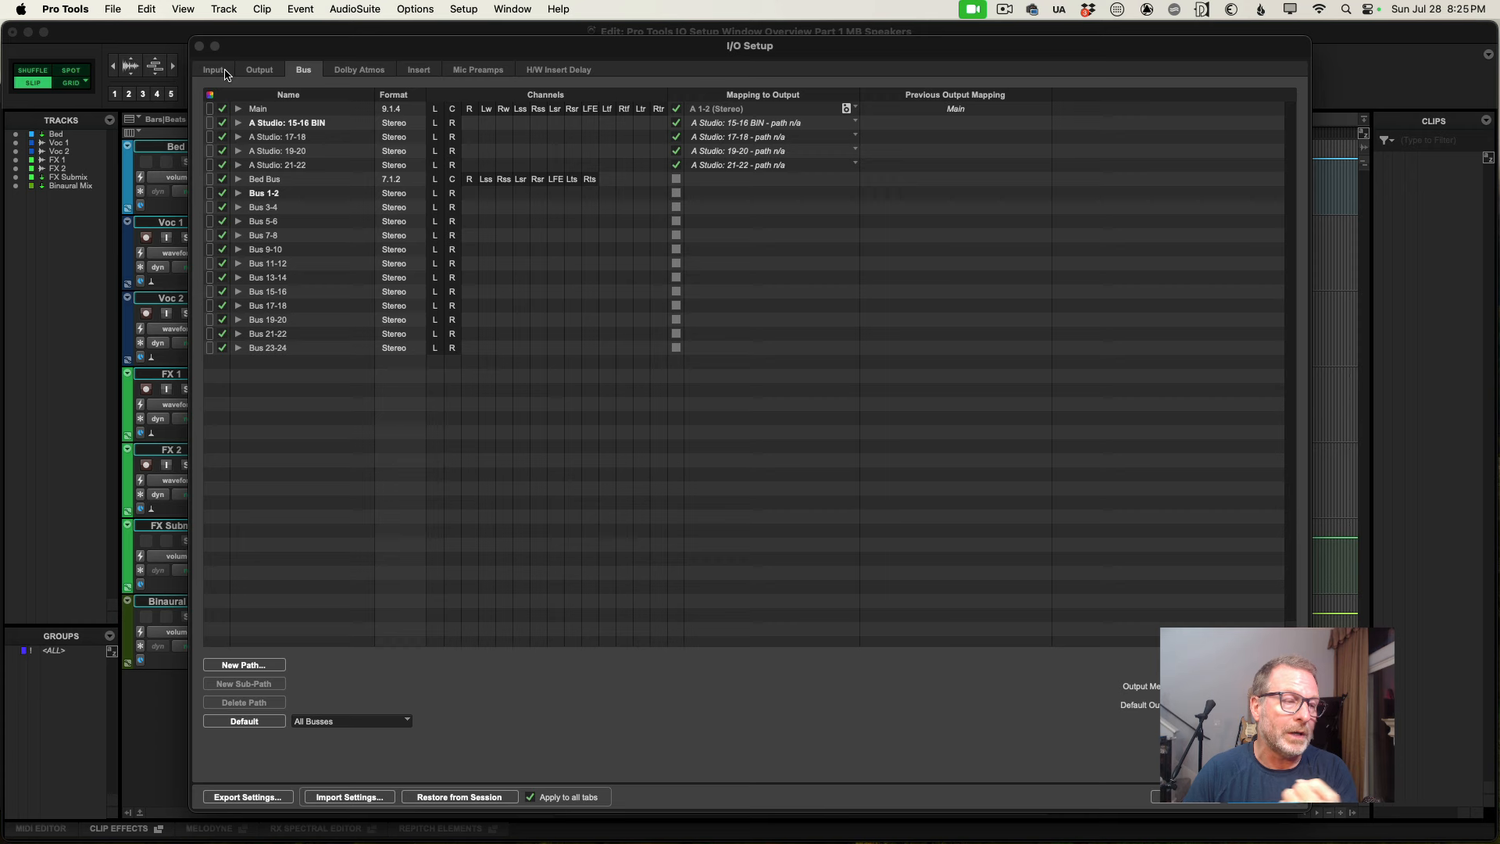
pyautogui.click(223, 73)
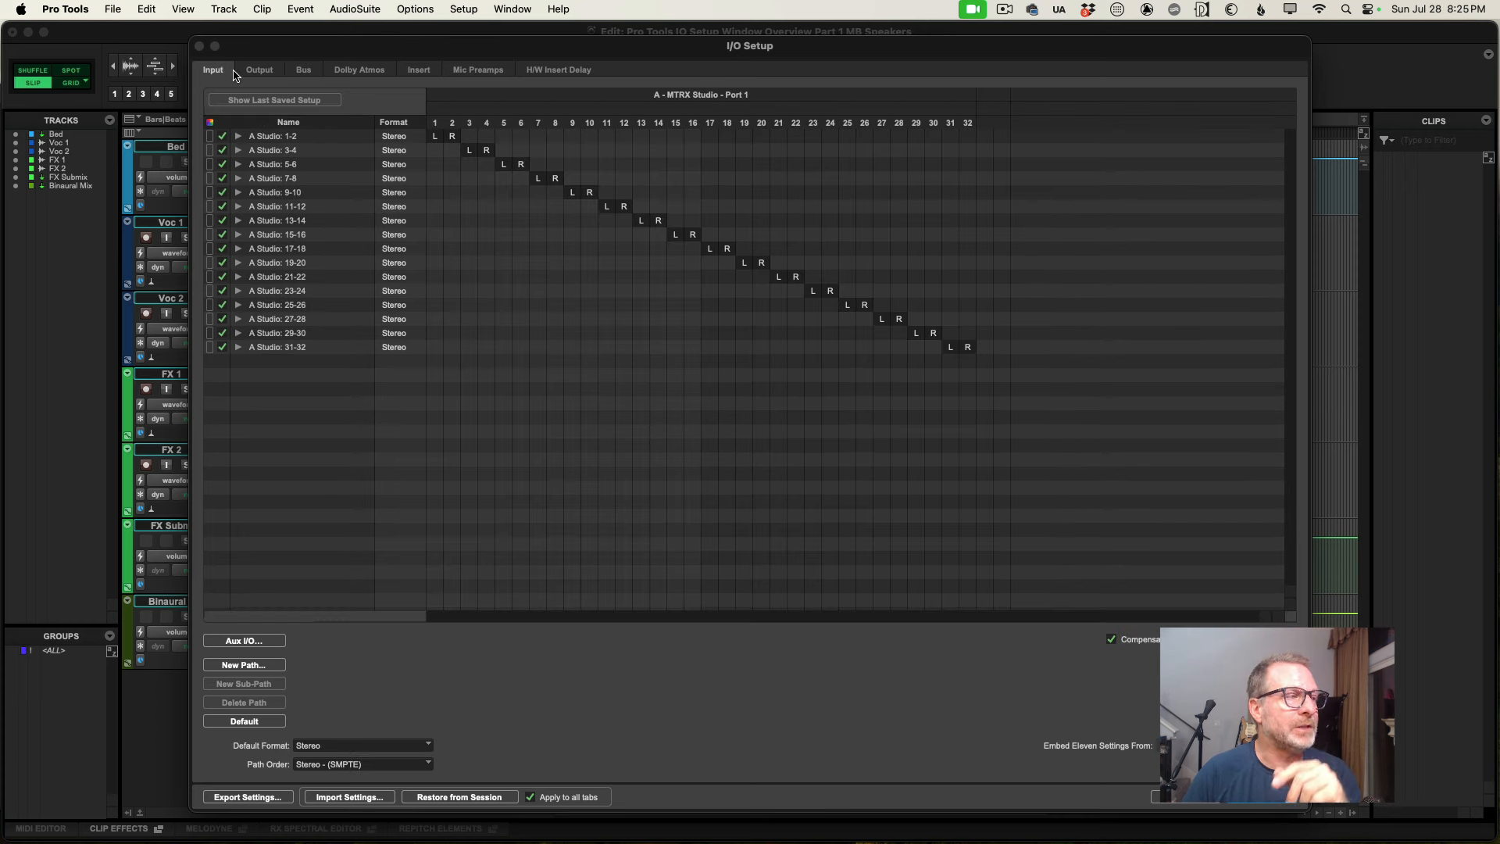
pyautogui.click(261, 72)
pyautogui.click(306, 71)
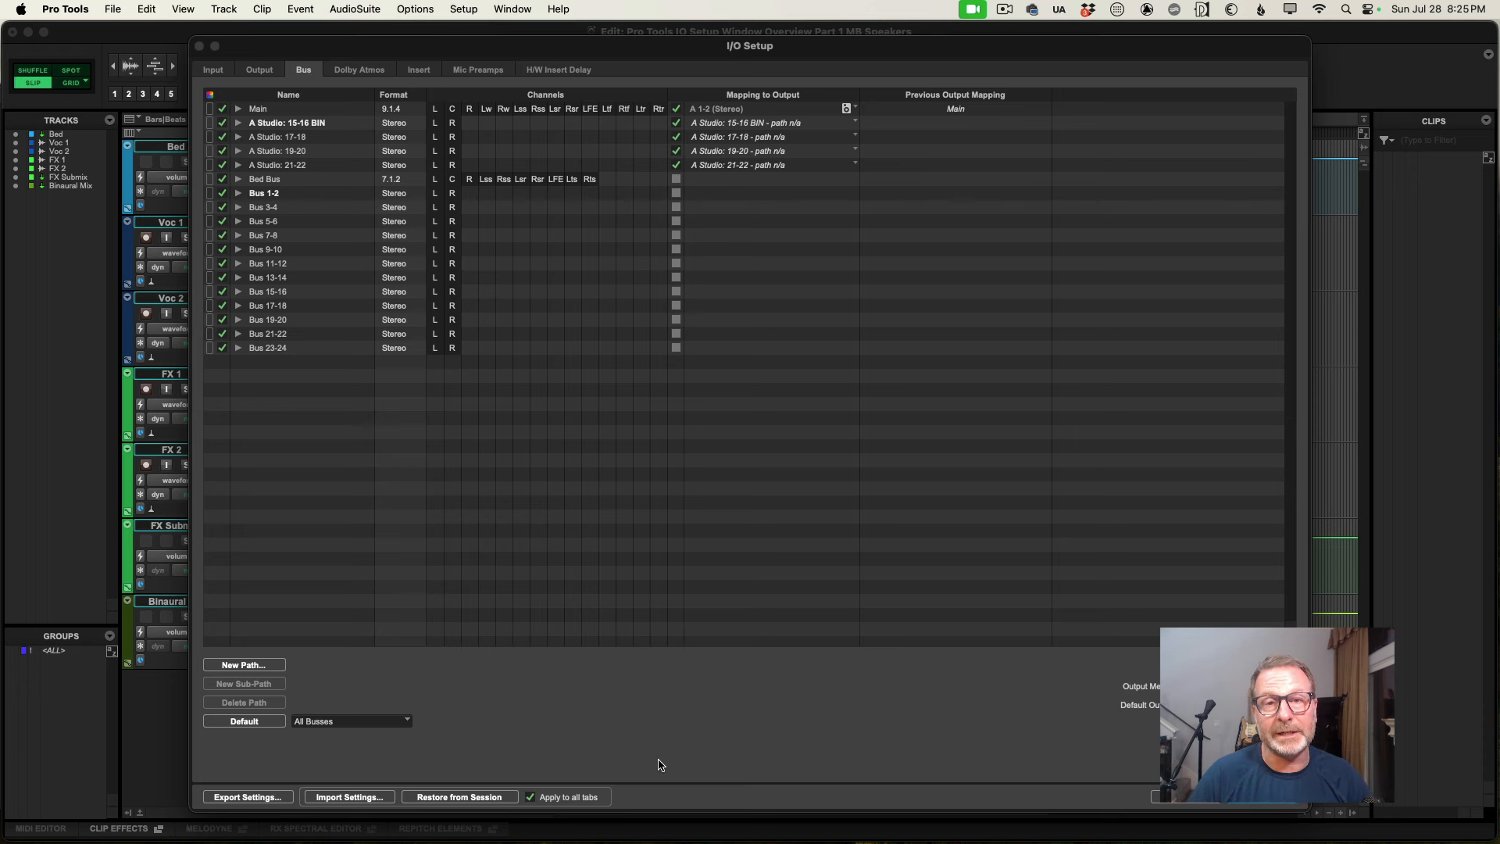
# Disable Apply to all tabs, check whether the input, output and bus setups can each be restored from the session, and close I/O Setup.
pyautogui.click(531, 797)
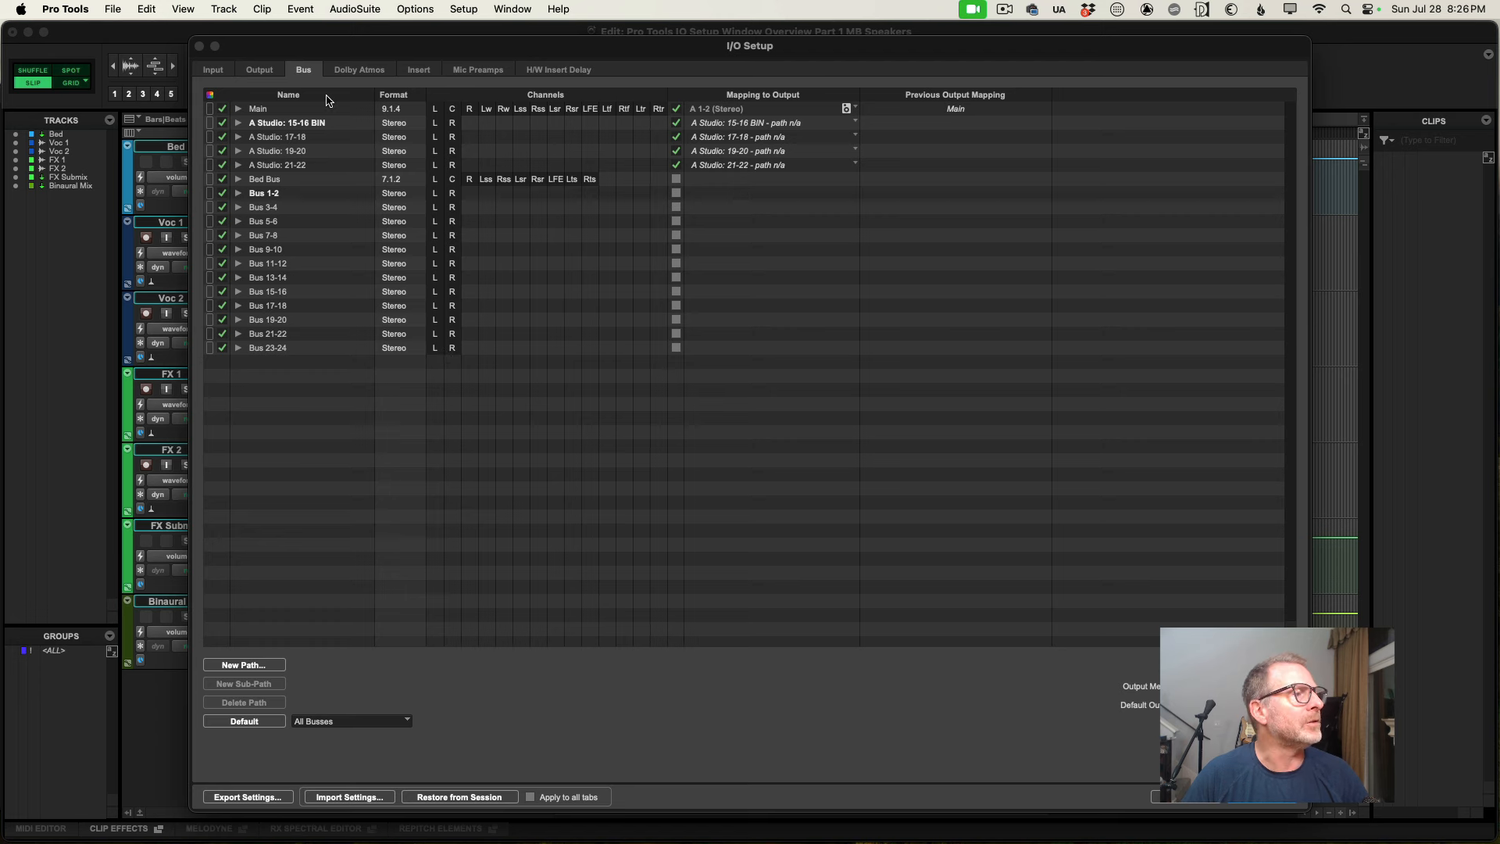
pyautogui.click(216, 75)
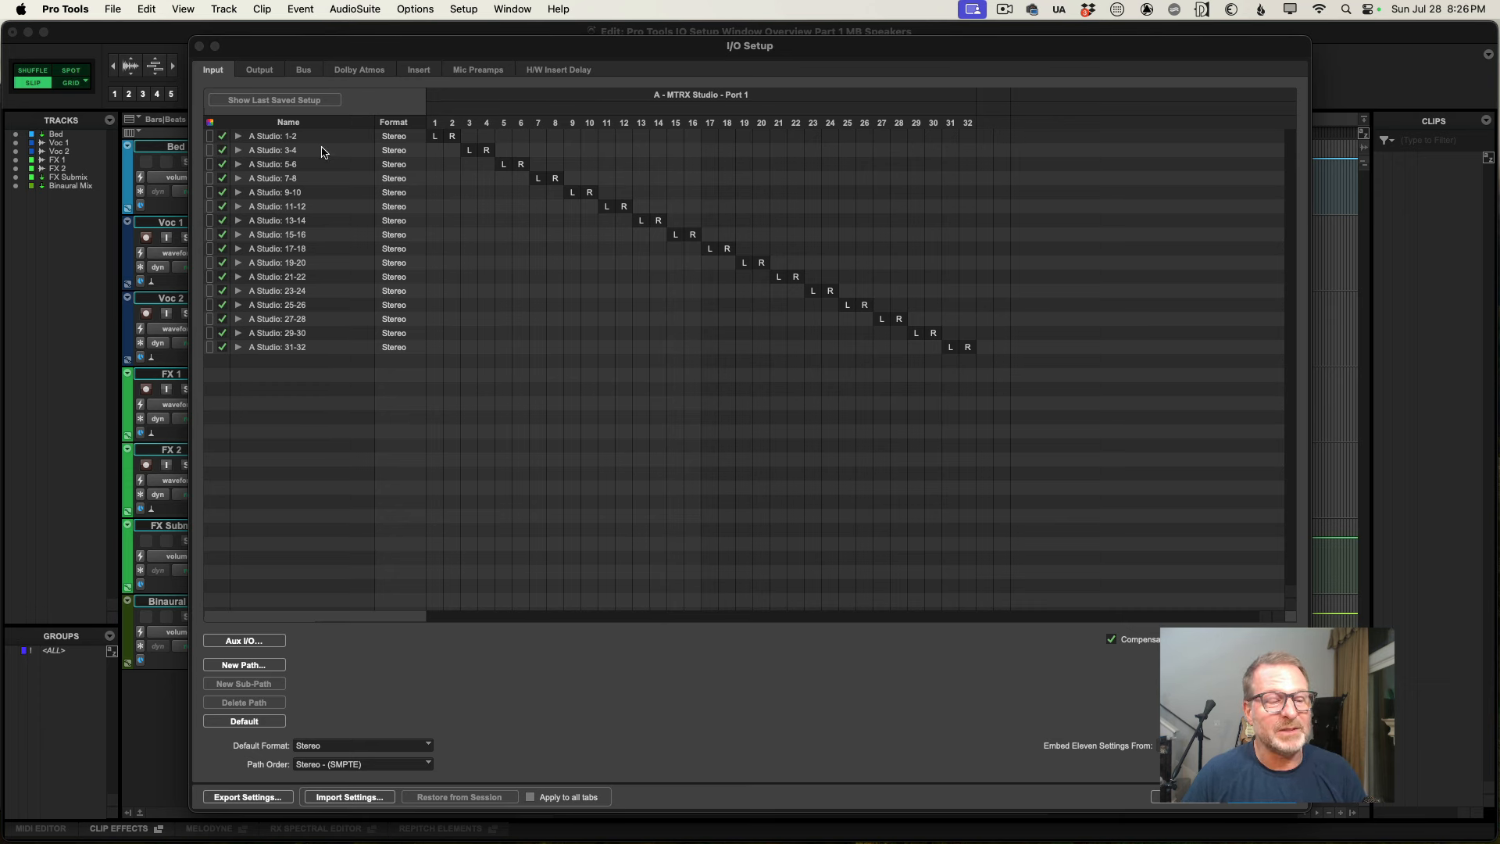
pyautogui.click(260, 72)
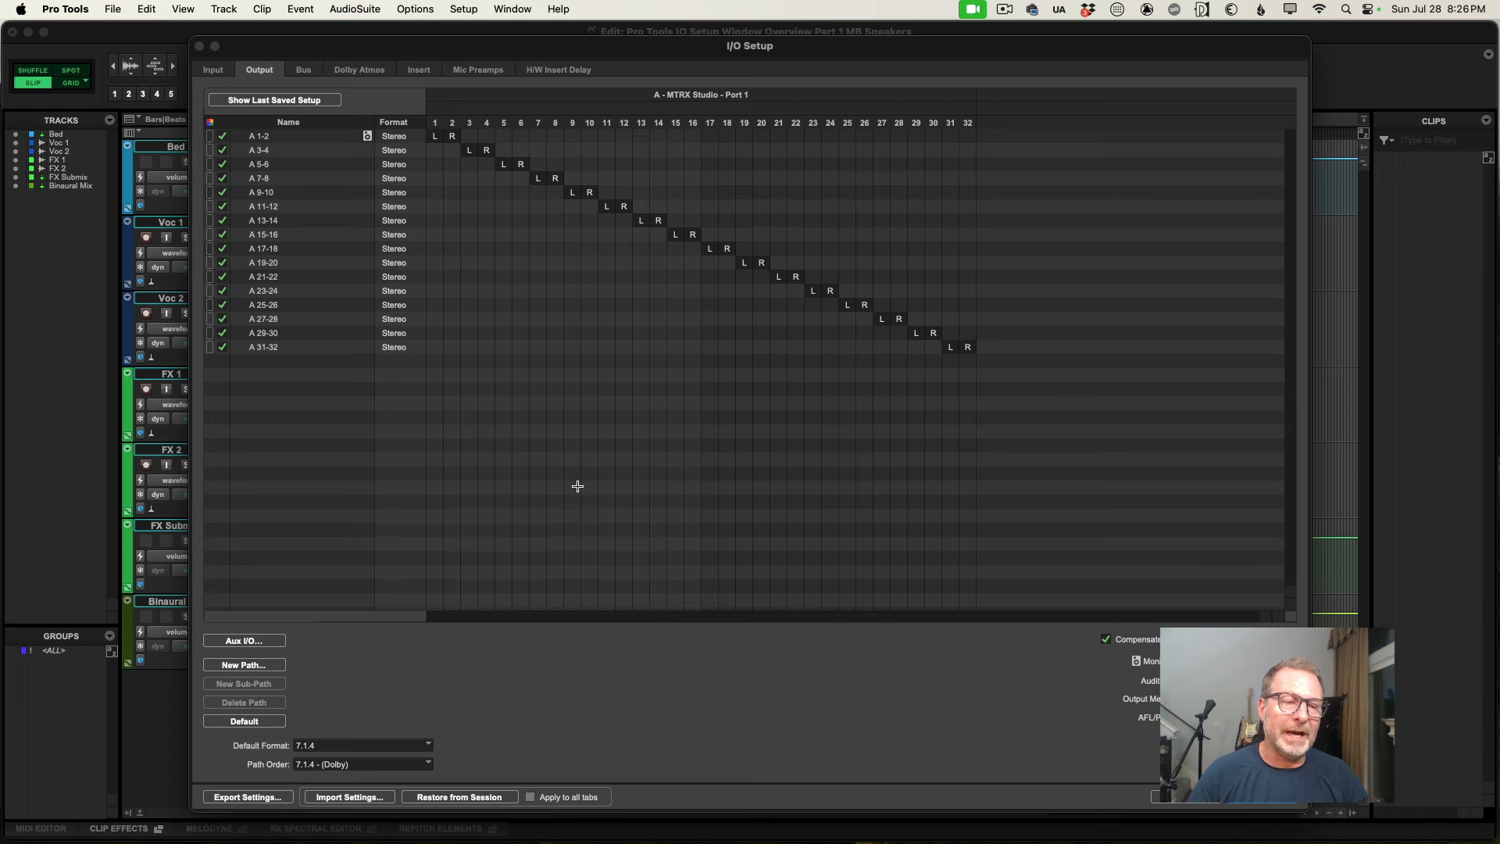
pyautogui.click(305, 69)
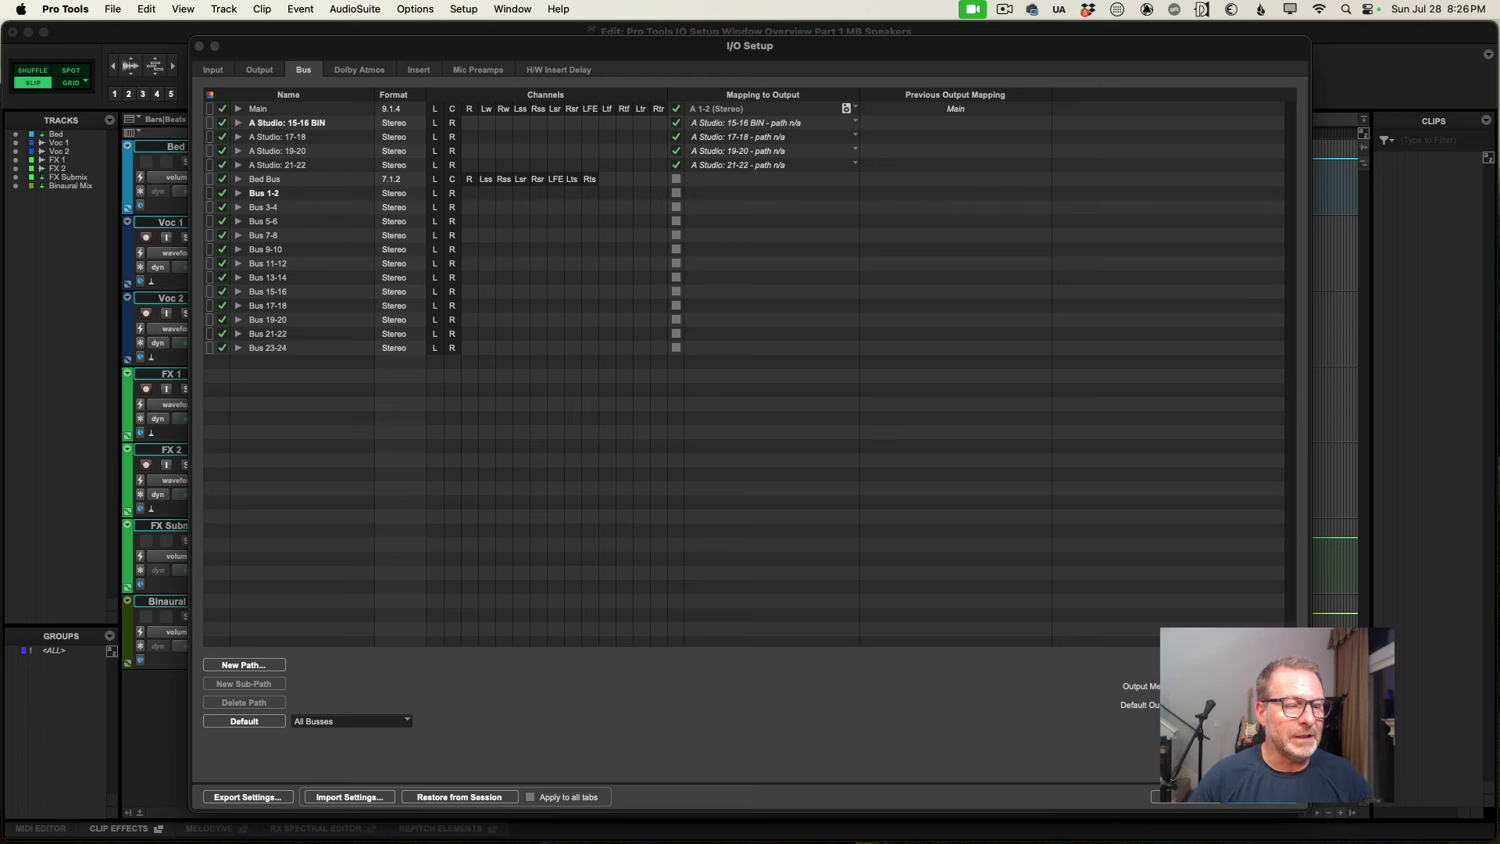
pyautogui.click(1192, 802)
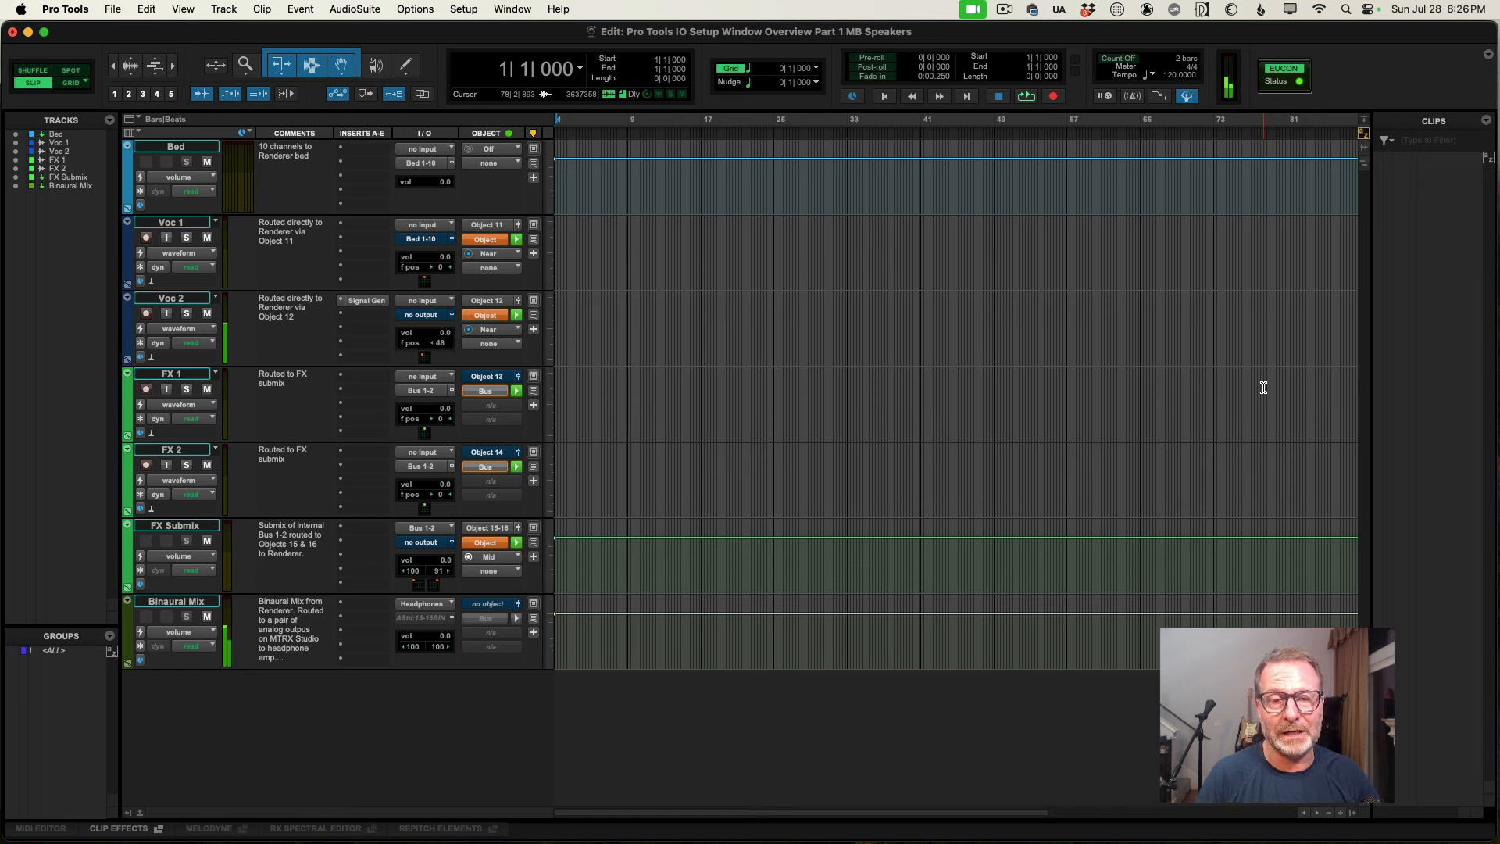
# Reopen I/O Setup, export its settings to the IO Settings folder as IO Setup 07282024, and close I/O Setup.
pyautogui.click(463, 10)
pyautogui.click(483, 110)
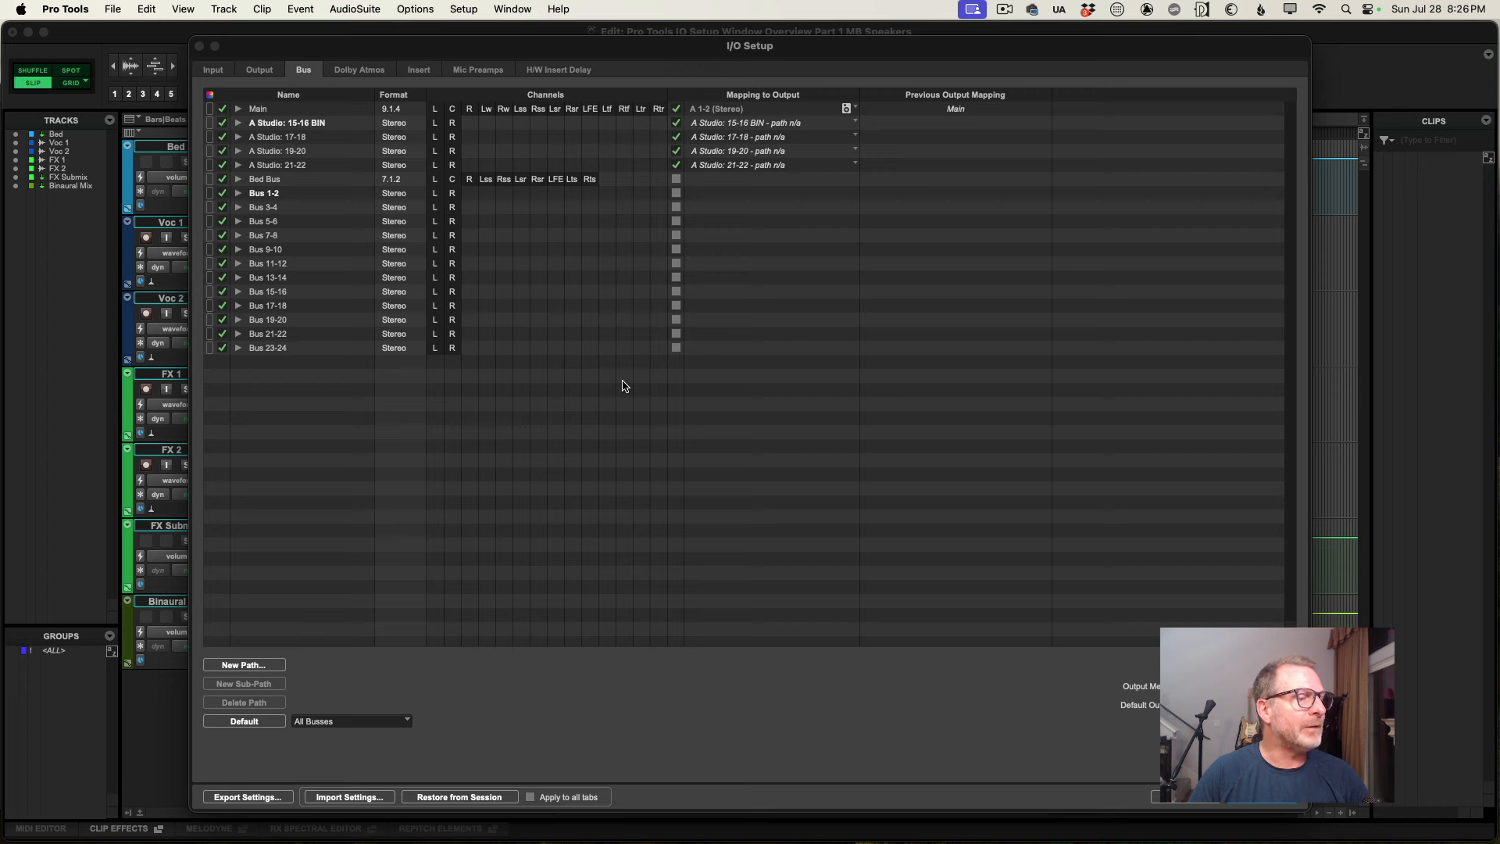
pyautogui.moveTo(482, 45); pyautogui.dragTo(494, 35)
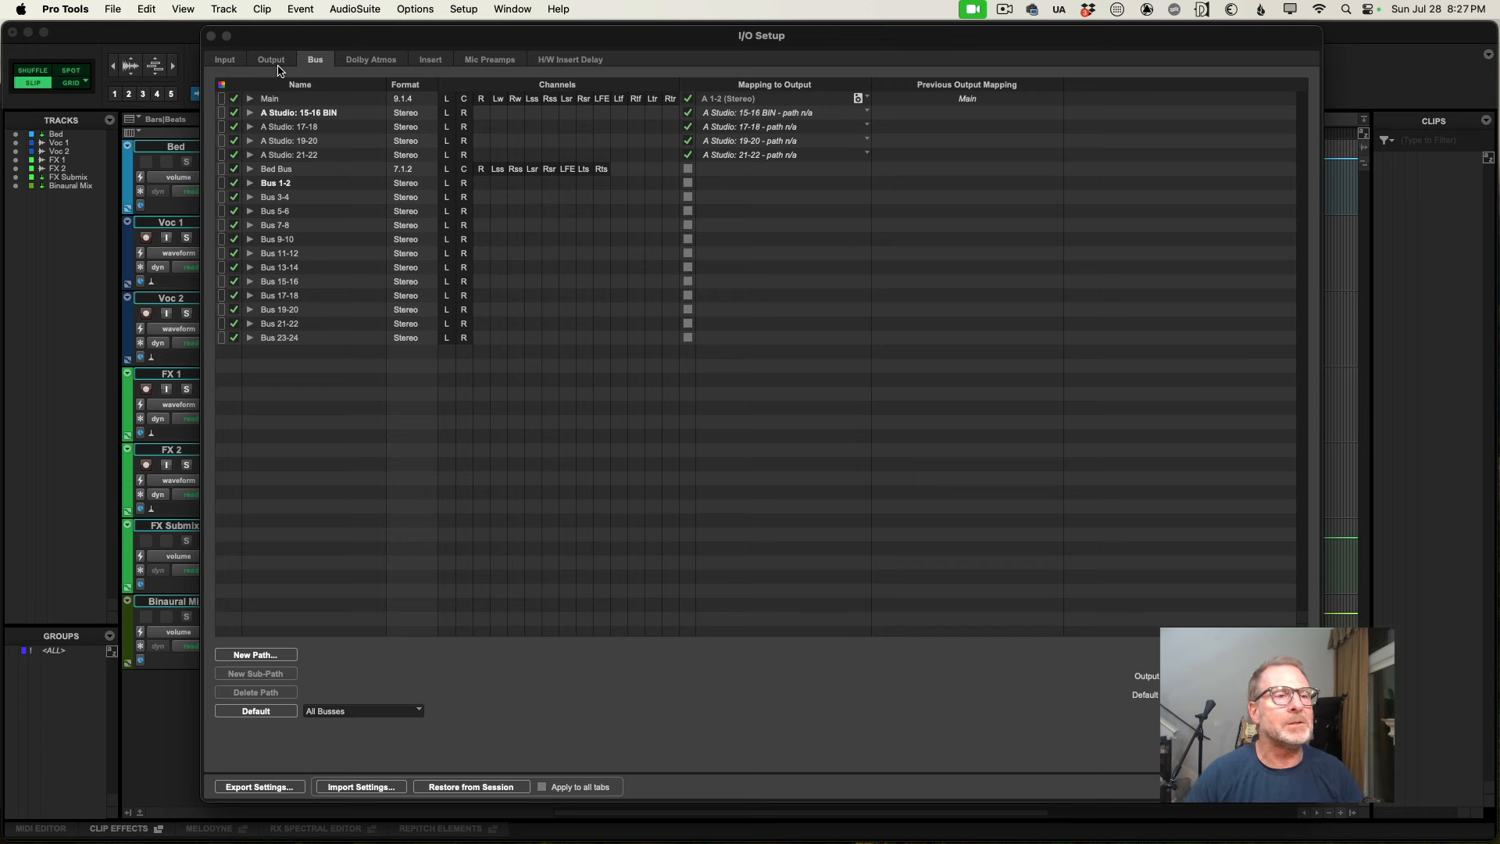
pyautogui.click(275, 788)
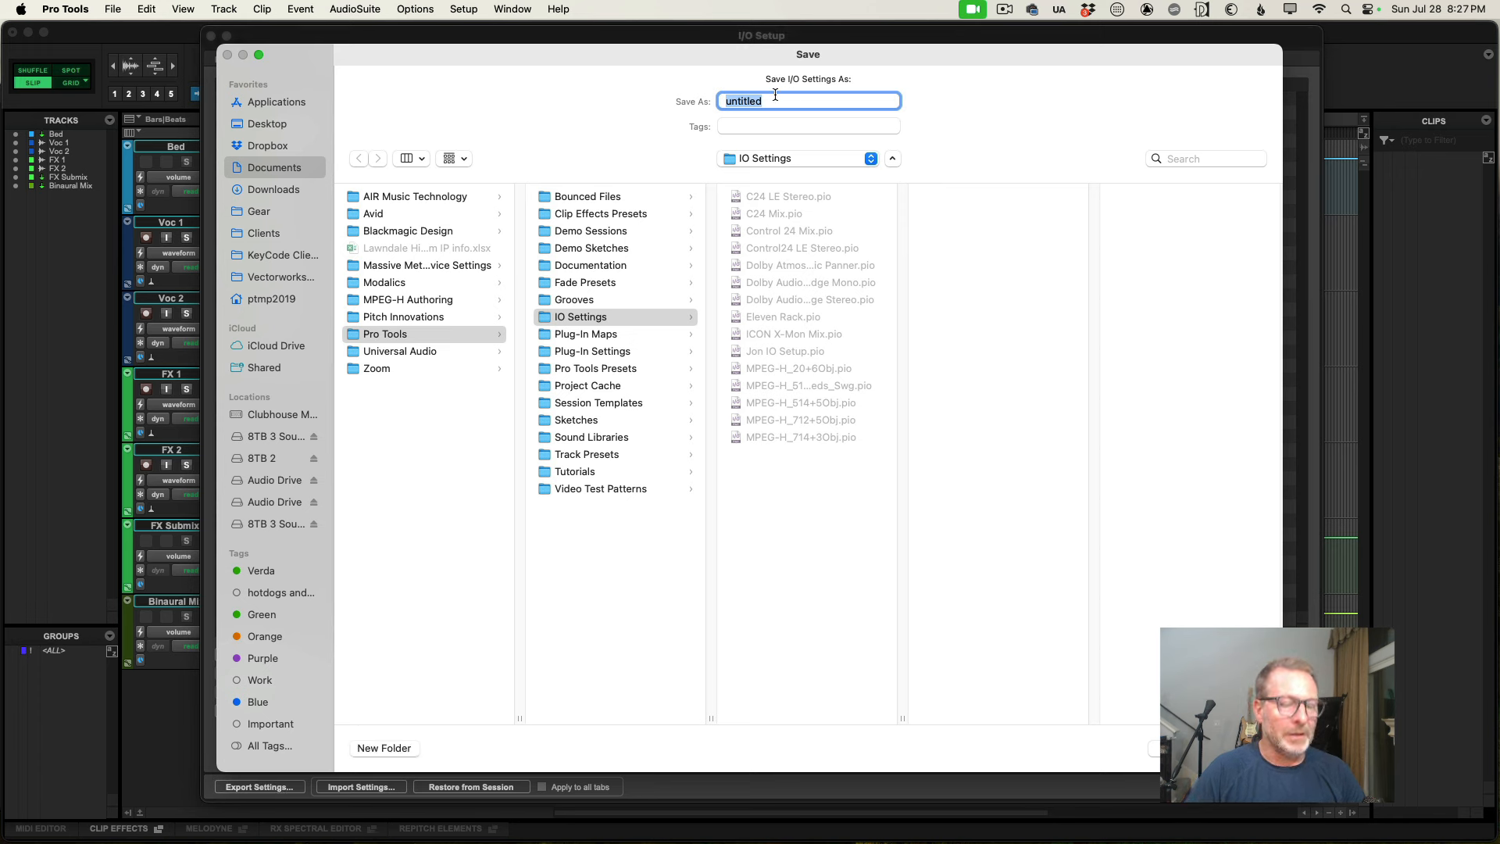
pyautogui.write('IO Steu')
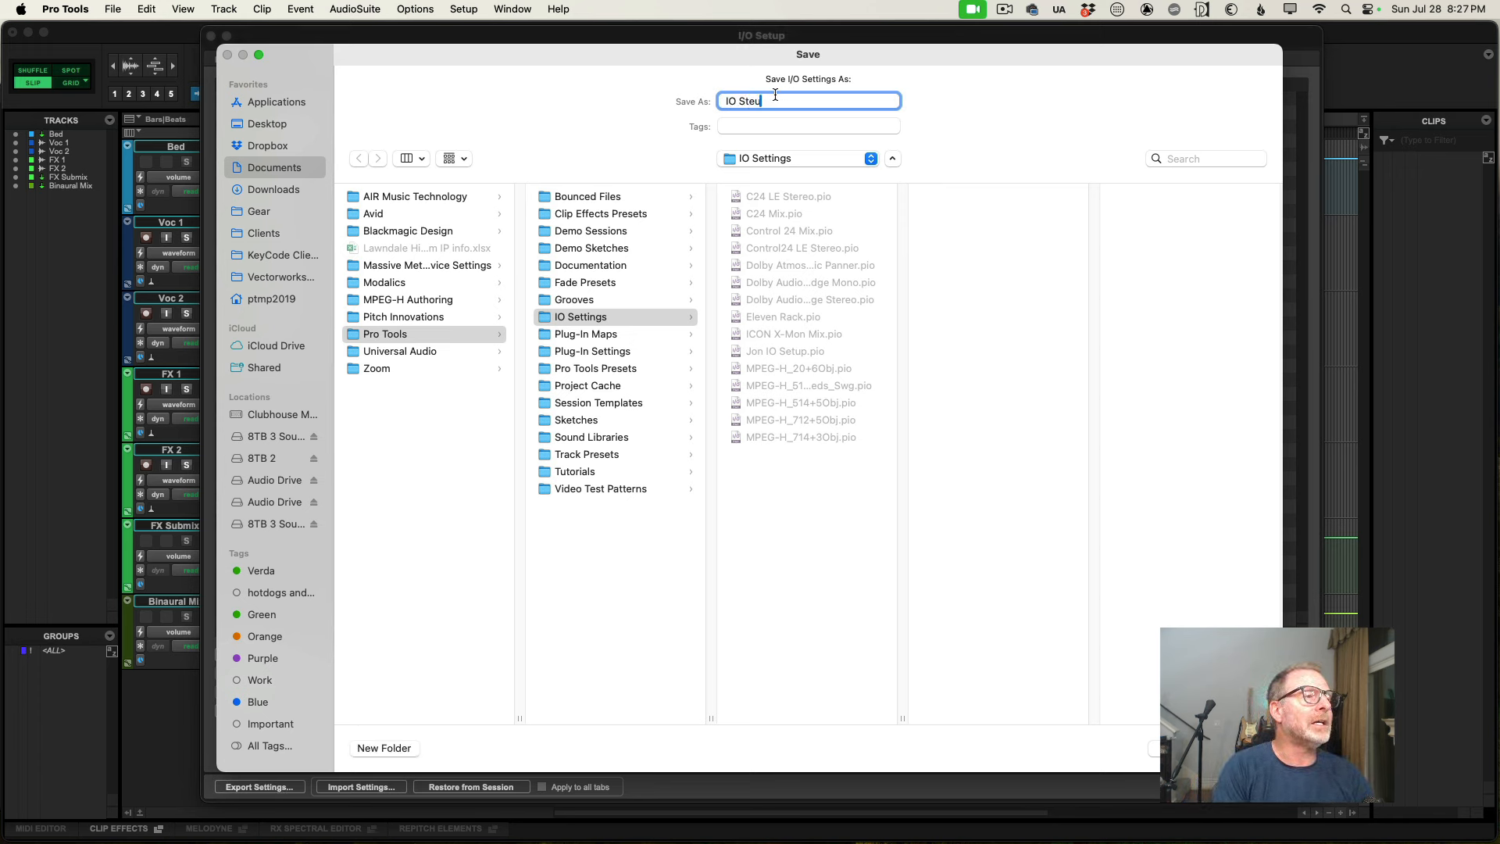
pyautogui.press('BackSpace')
pyautogui.press('BackSpace')
pyautogui.press('BackSpace')
pyautogui.write('etup')
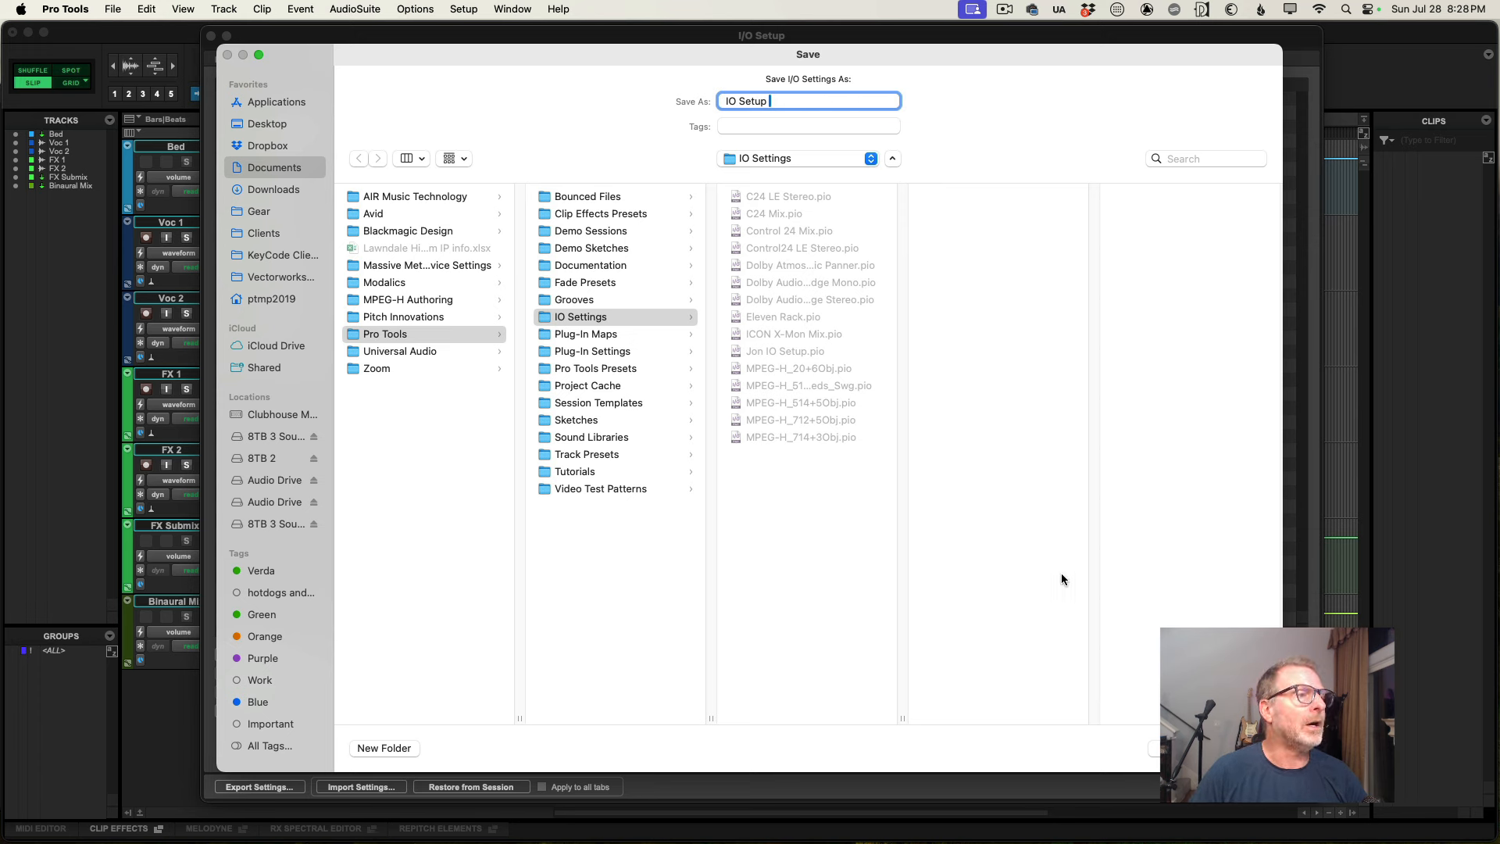
pyautogui.write('07')
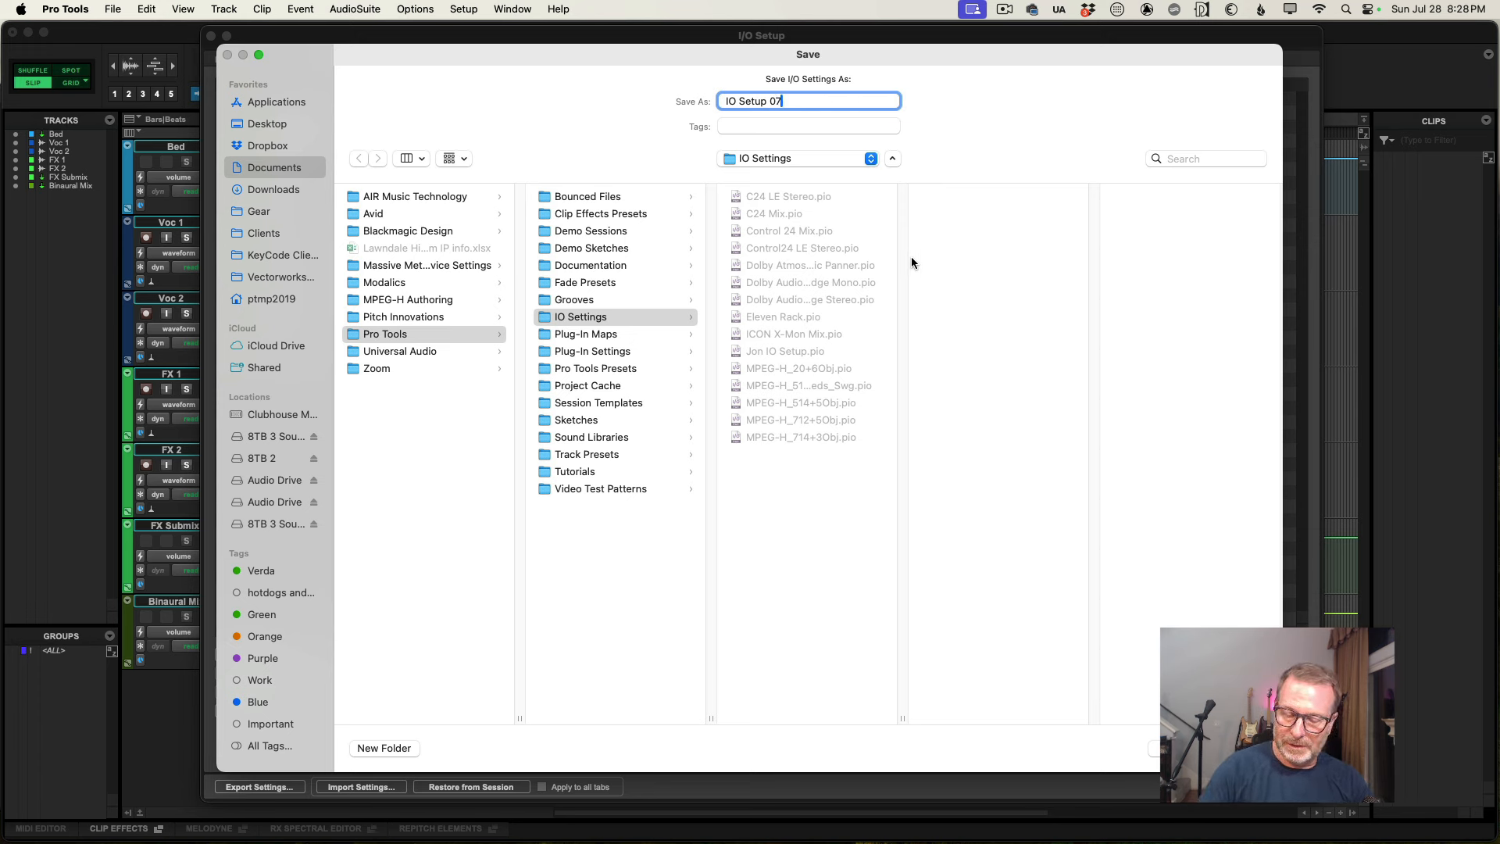
pyautogui.write('282024')
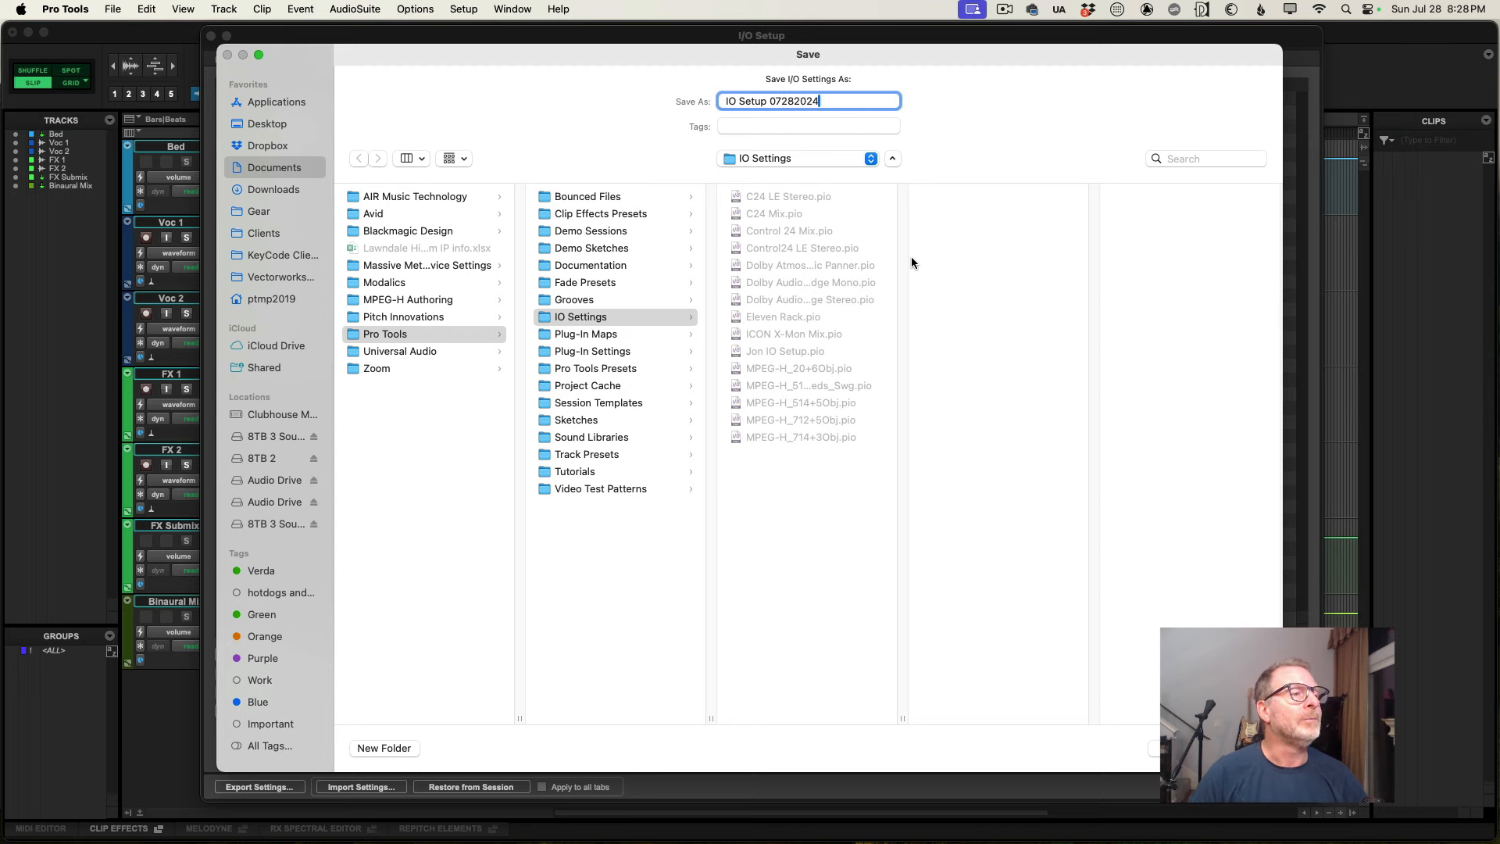
pyautogui.press('Return')
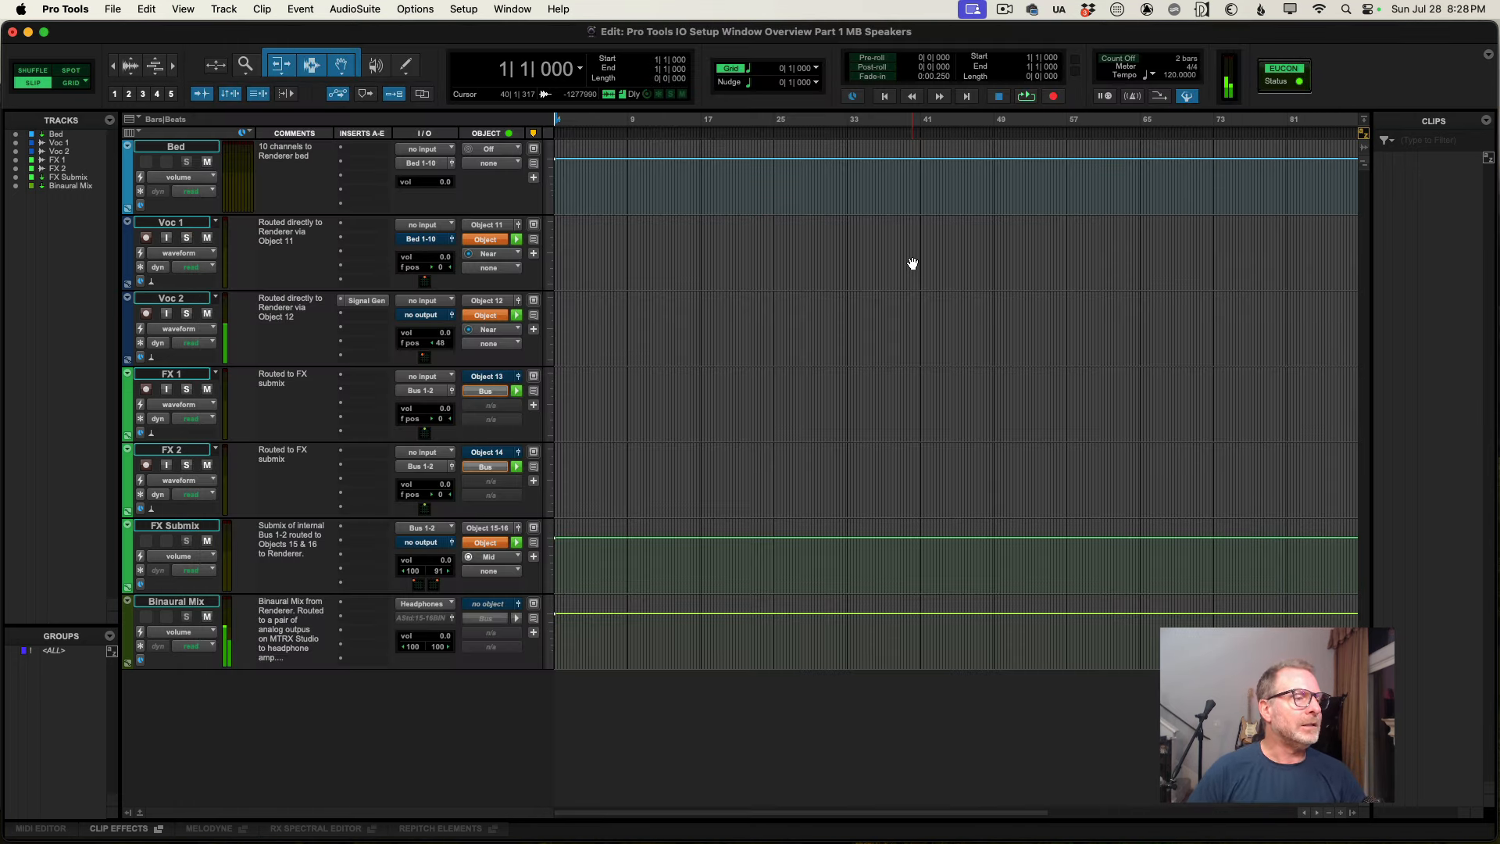
# Start a new session in the Dashboard and choose IO Setup 07282024 as its I/O settings.
pyautogui.moveTo(273, 32); pyautogui.dragTo(272, 32)
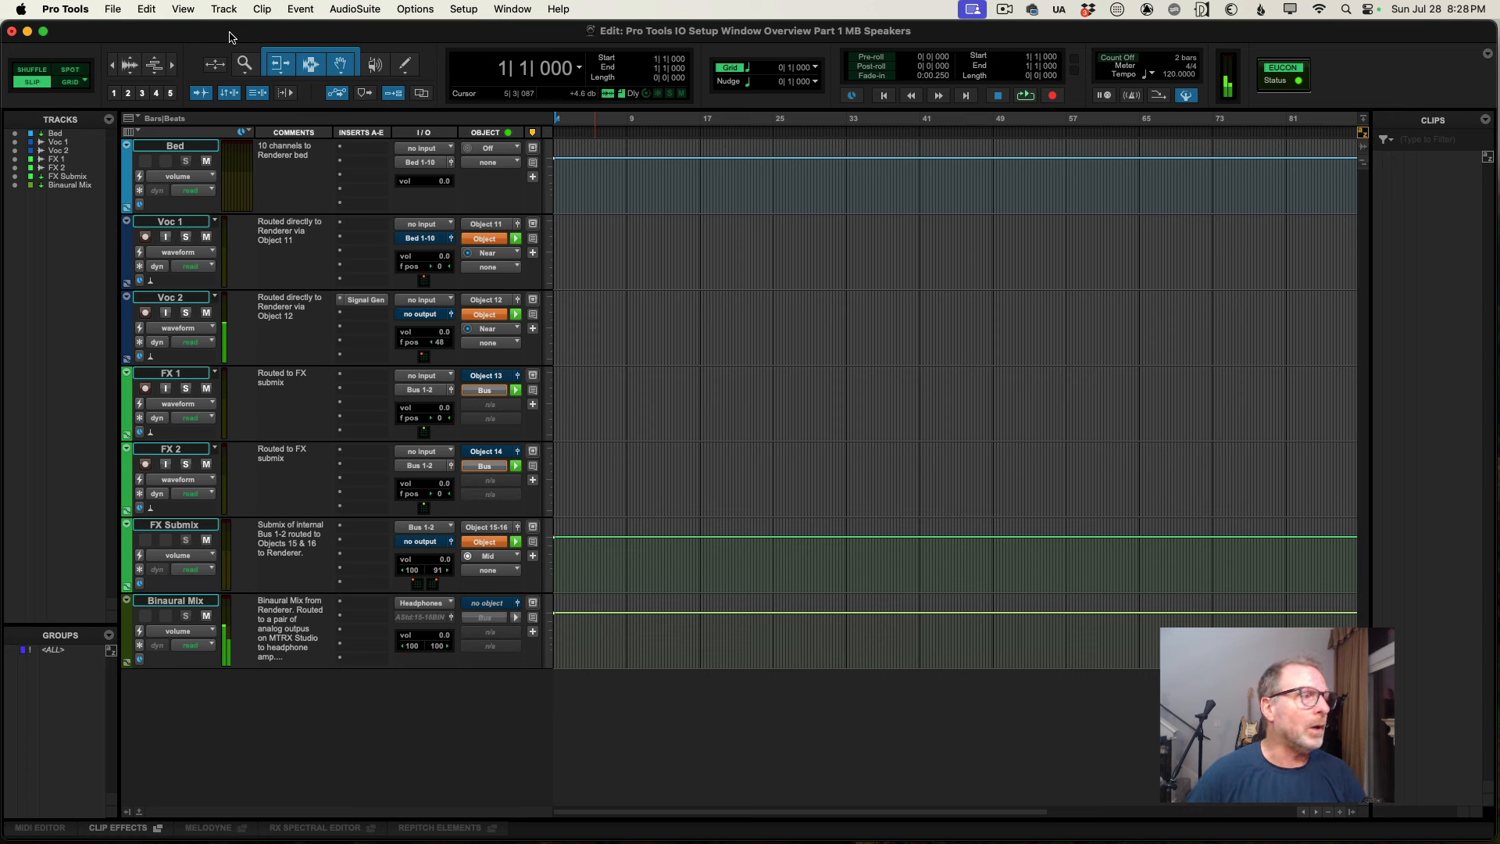
pyautogui.click(113, 9)
pyautogui.click(122, 34)
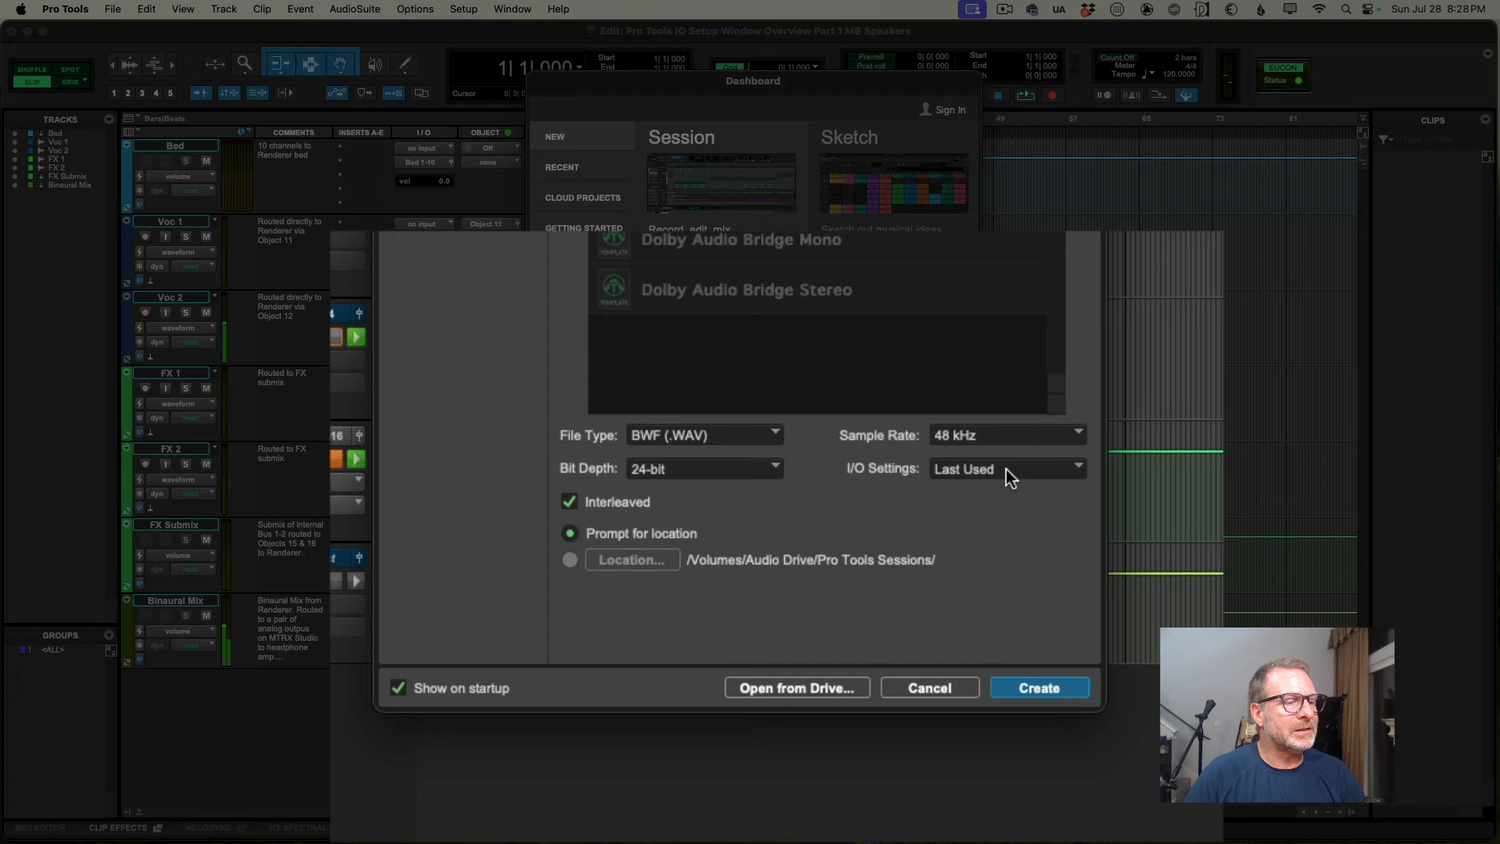
pyautogui.click(913, 547)
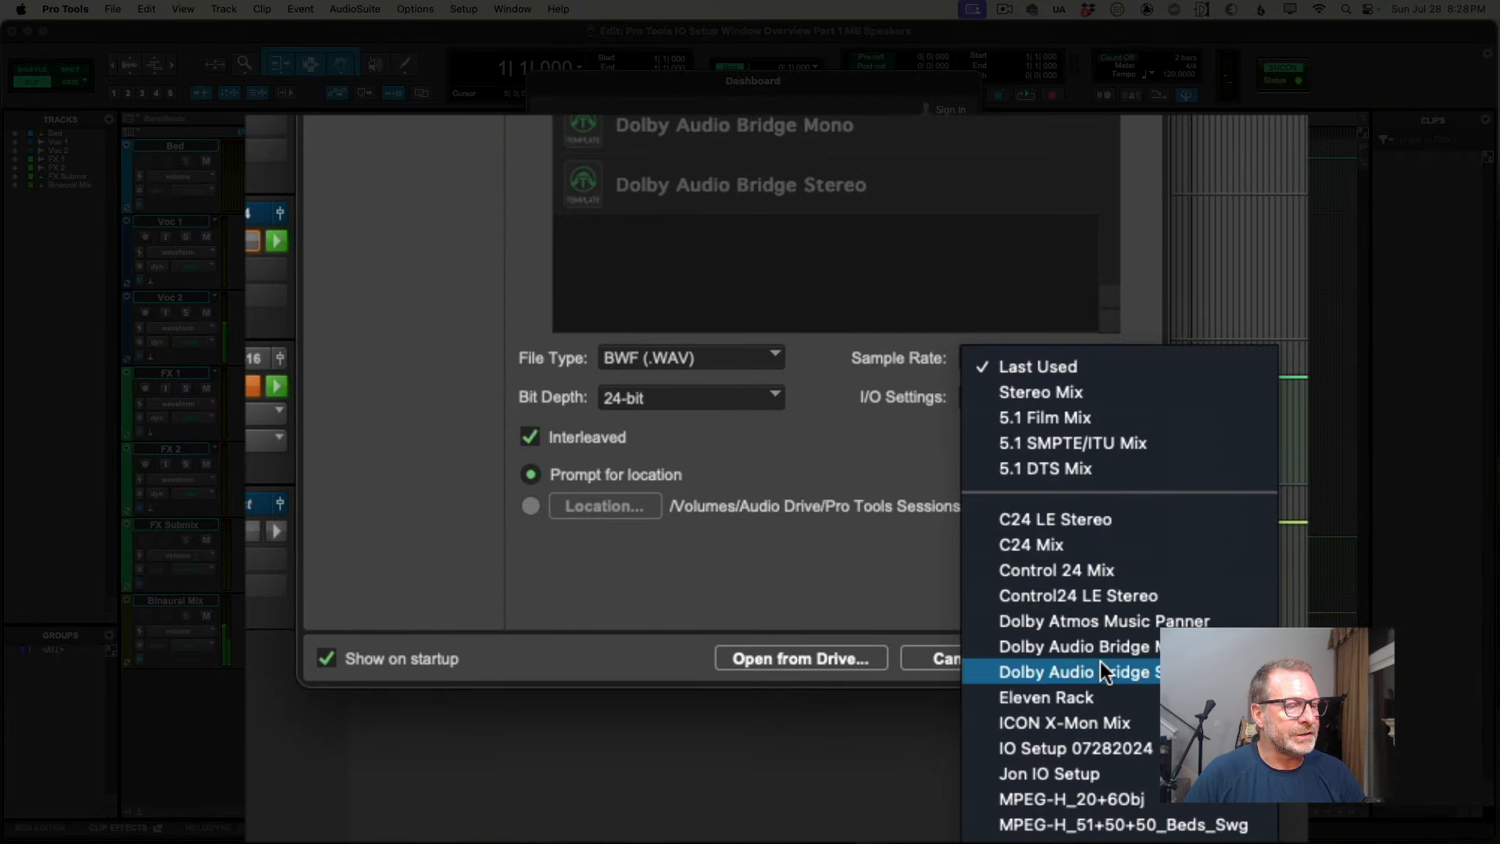
pyautogui.click(1108, 748)
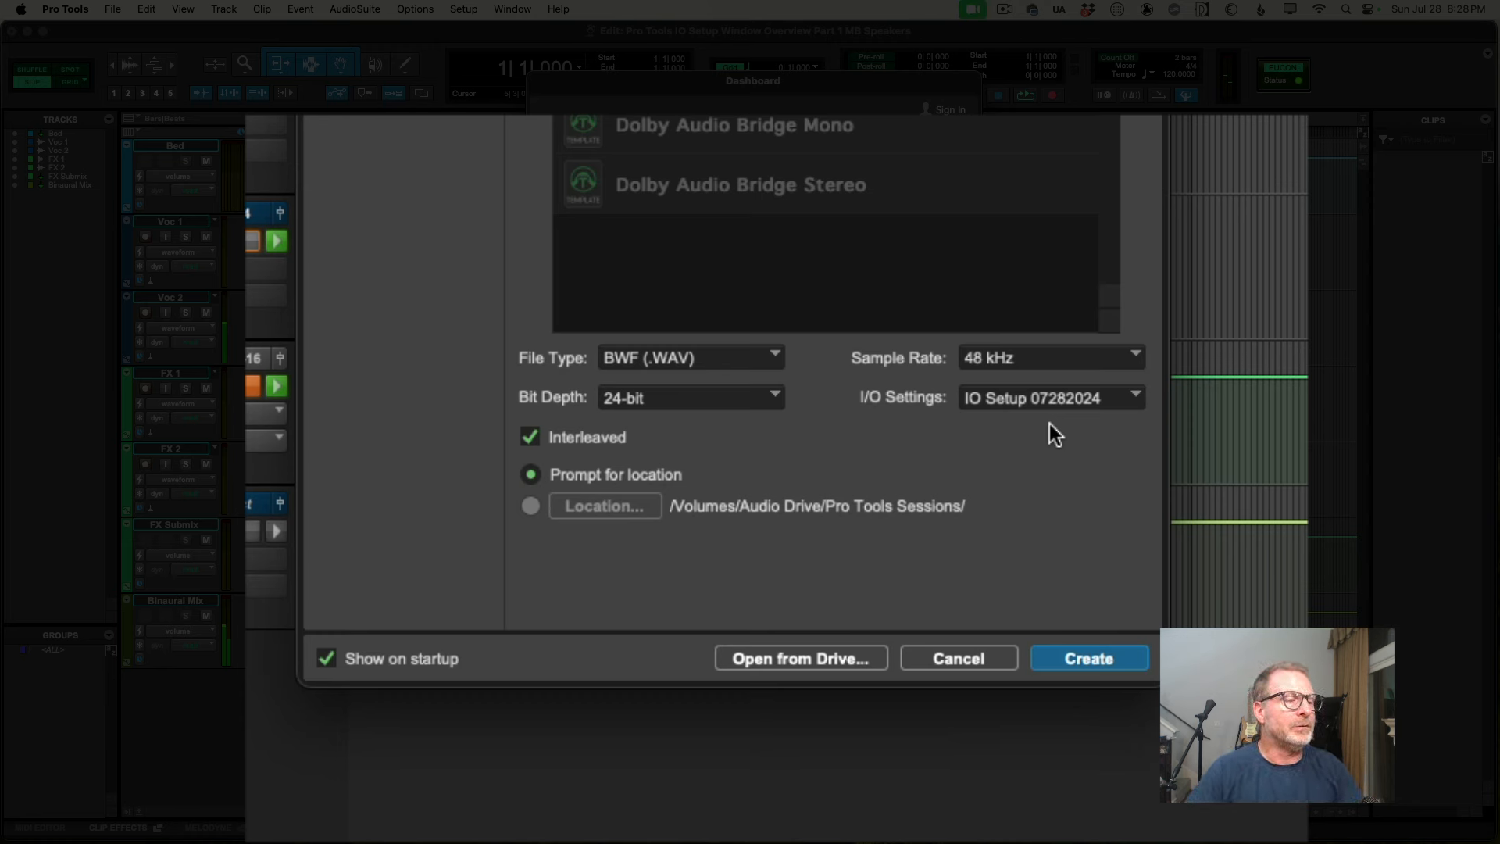
# Review the available I/O settings for the new session once more, and cancel creating the session.
pyautogui.click(1045, 397)
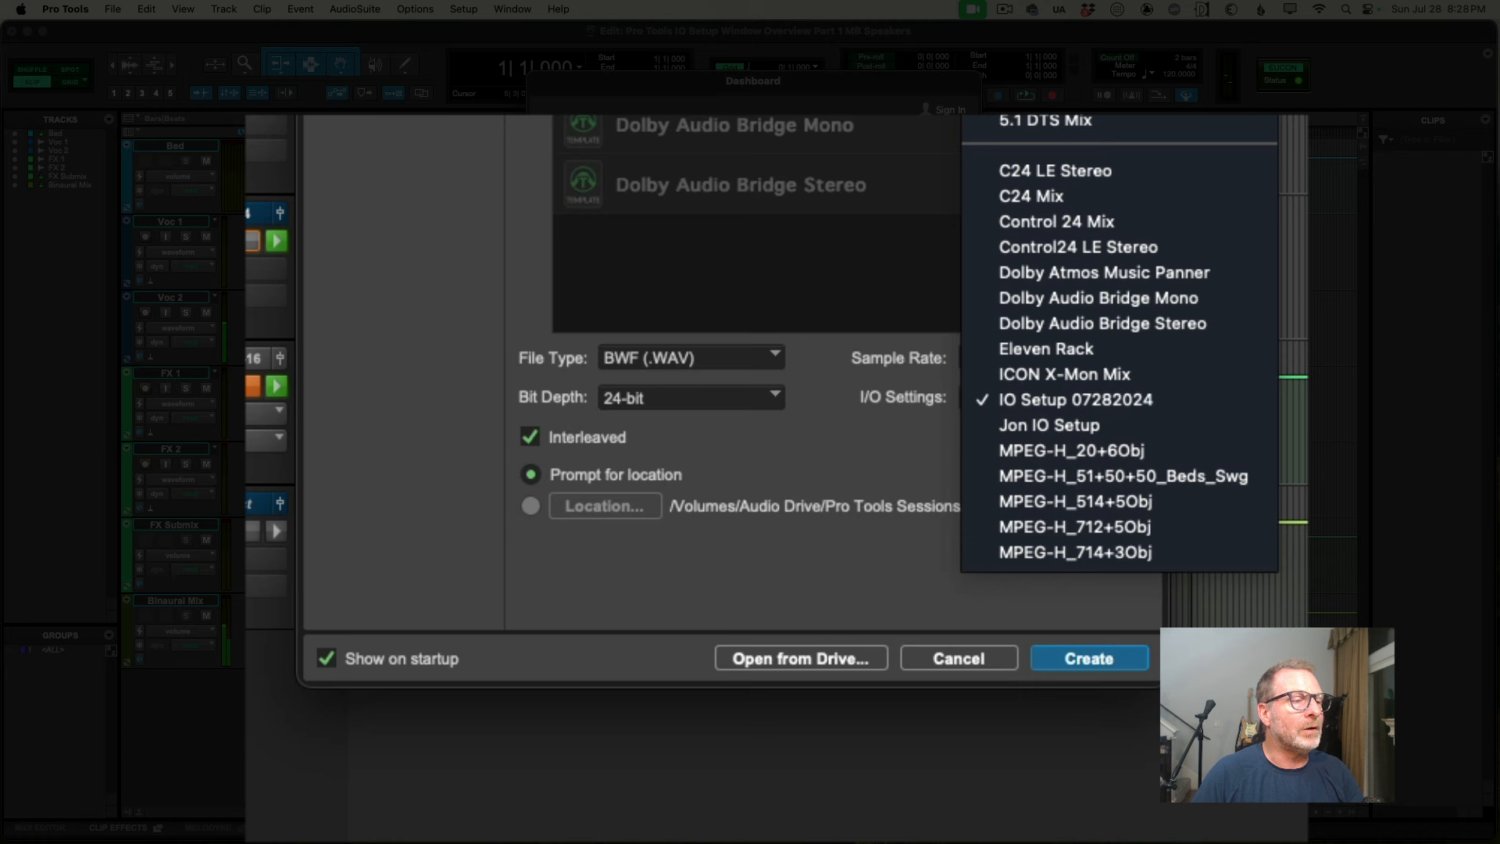
pyautogui.click(1055, 18)
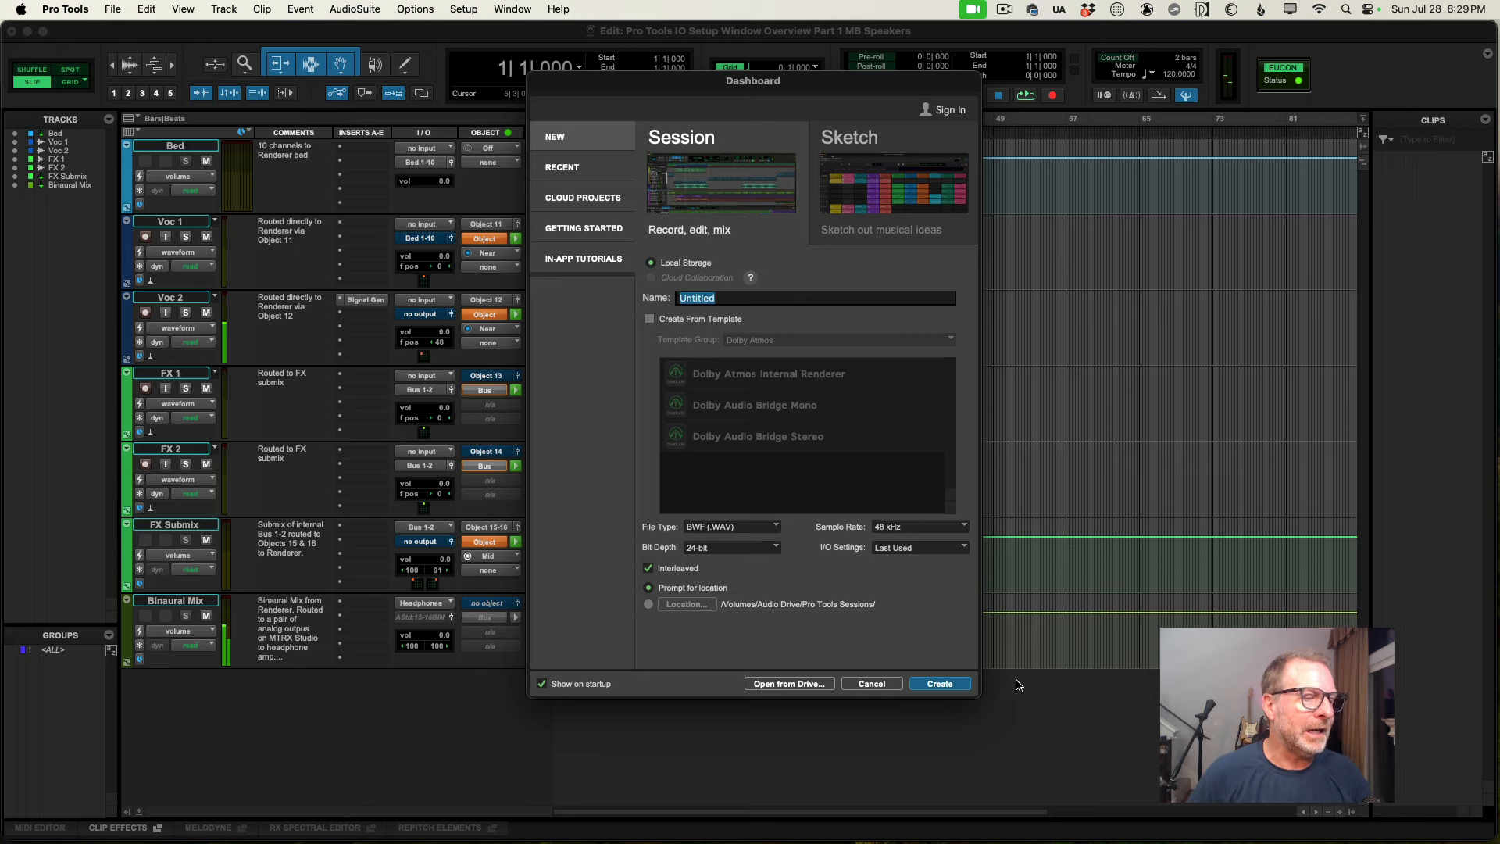
pyautogui.click(872, 685)
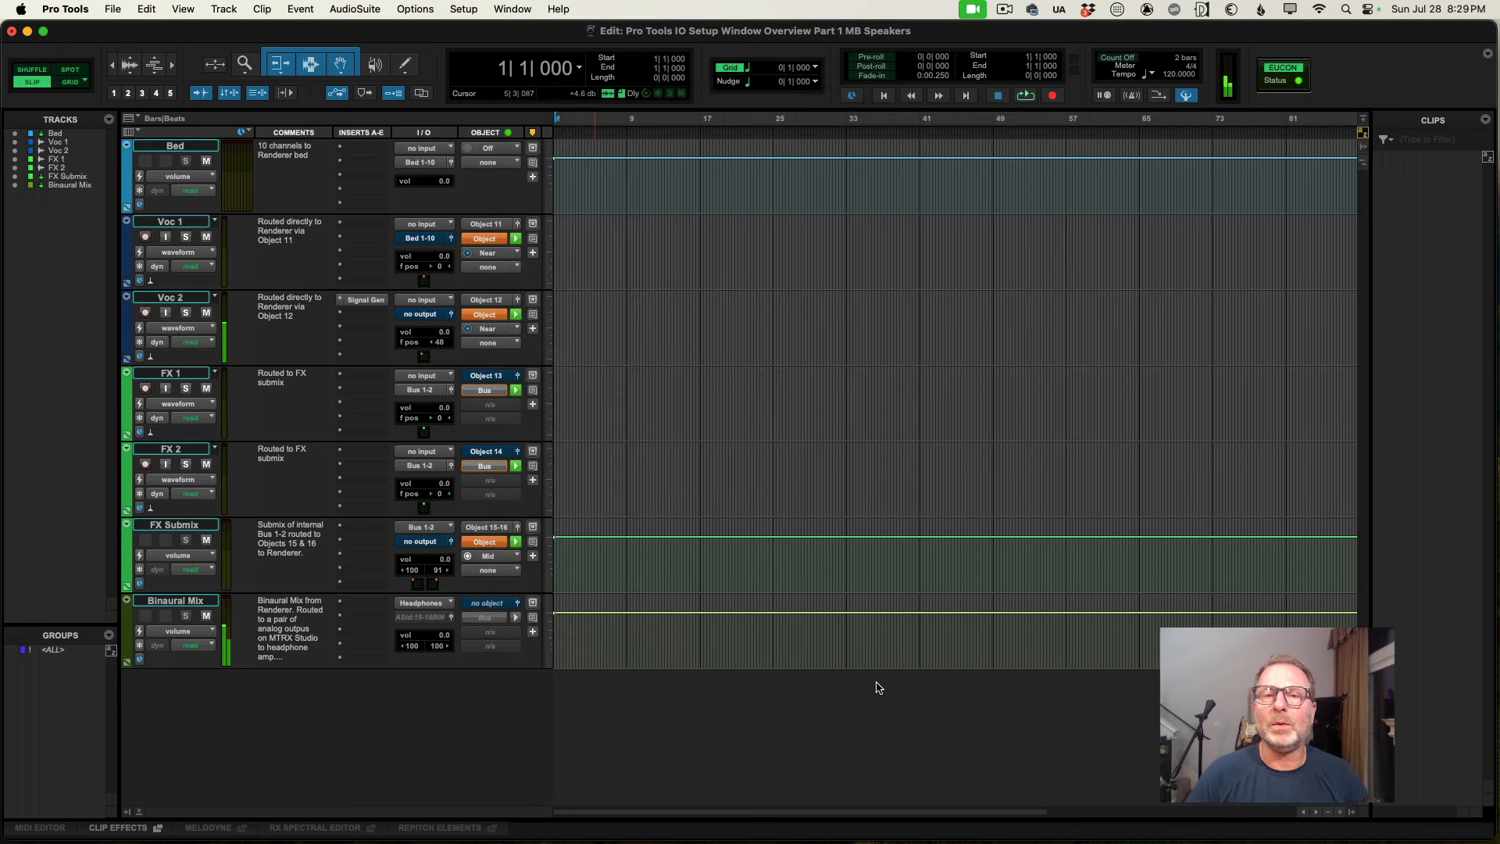